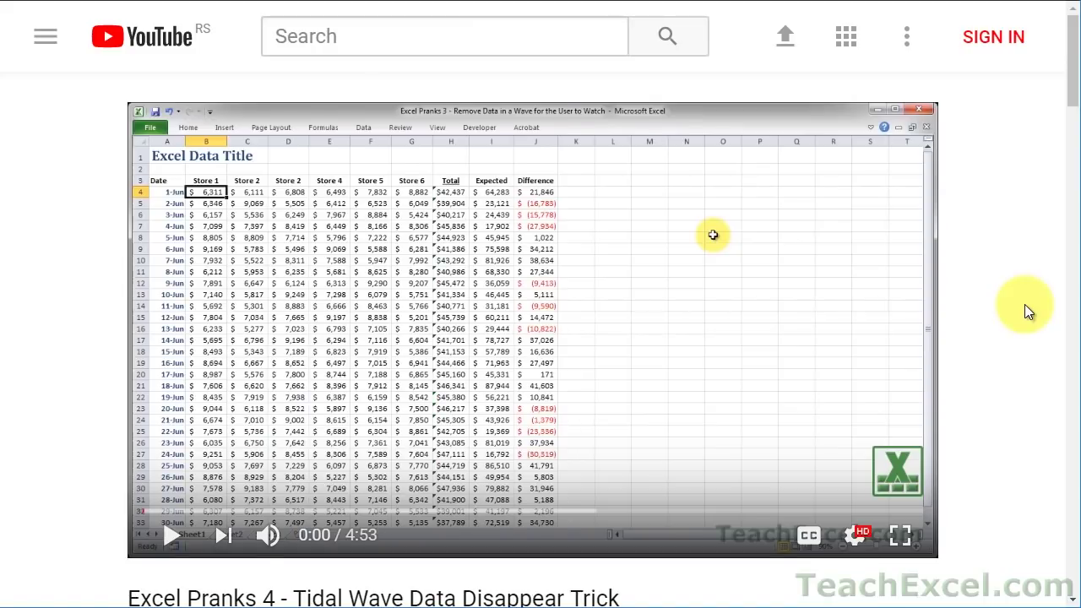
Subscribe to the TeachExcel channel below the video and turn on all notifications with the bell.
scroll(1026, 305, down, 5)
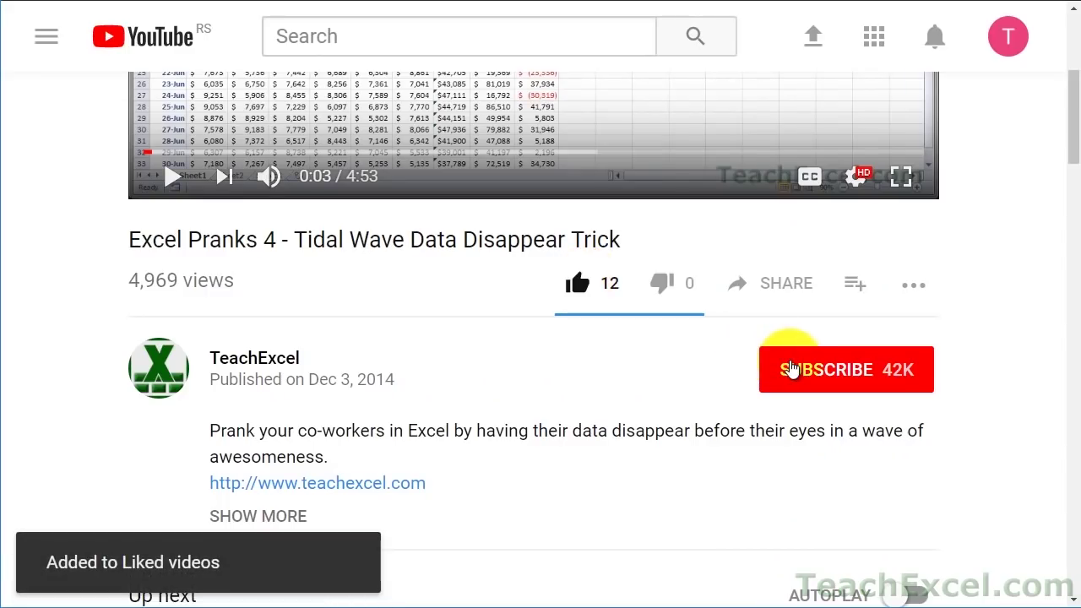
click(789, 368)
click(916, 374)
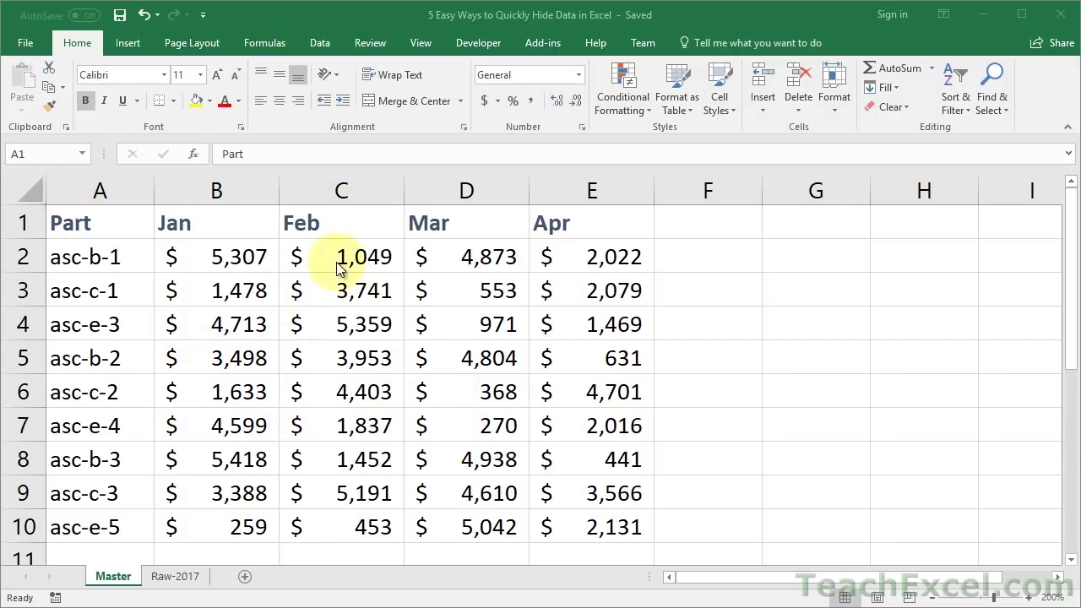
click(169, 576)
click(168, 576)
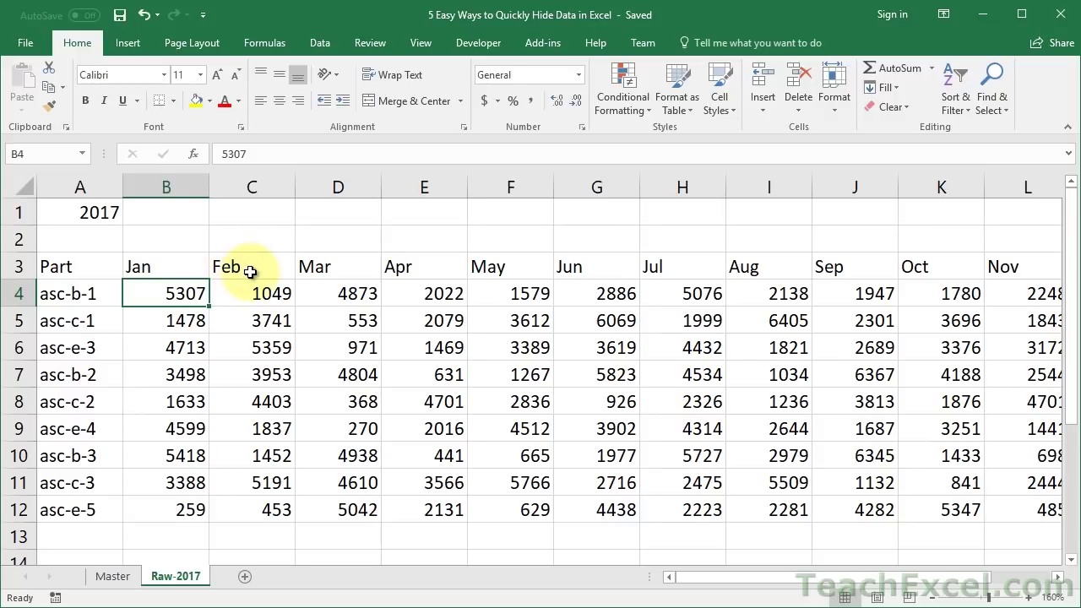
click(107, 214)
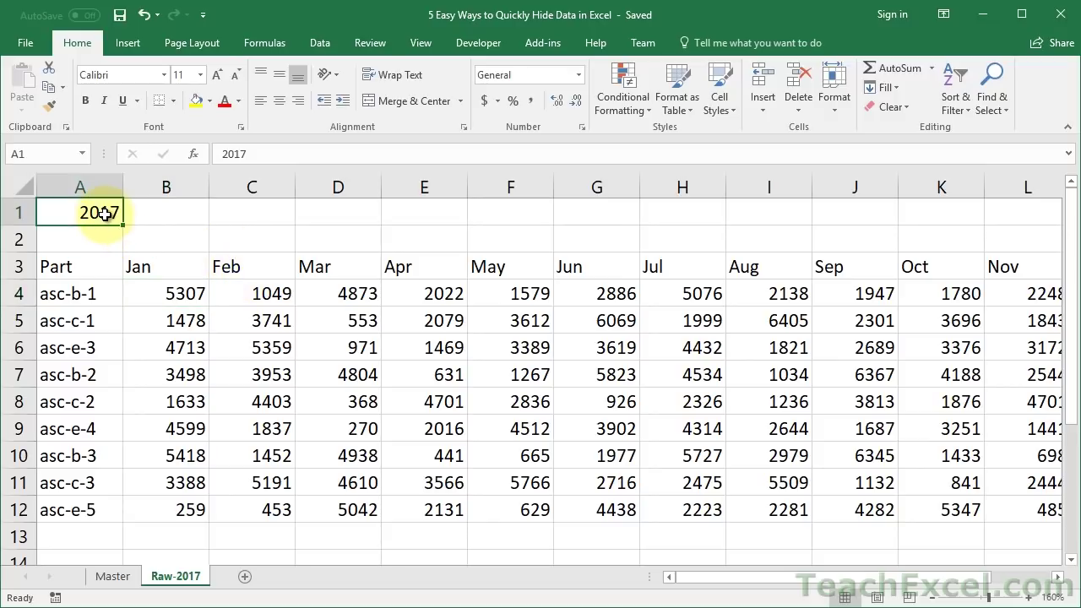
drag(87, 293, 88, 510)
click(87, 510)
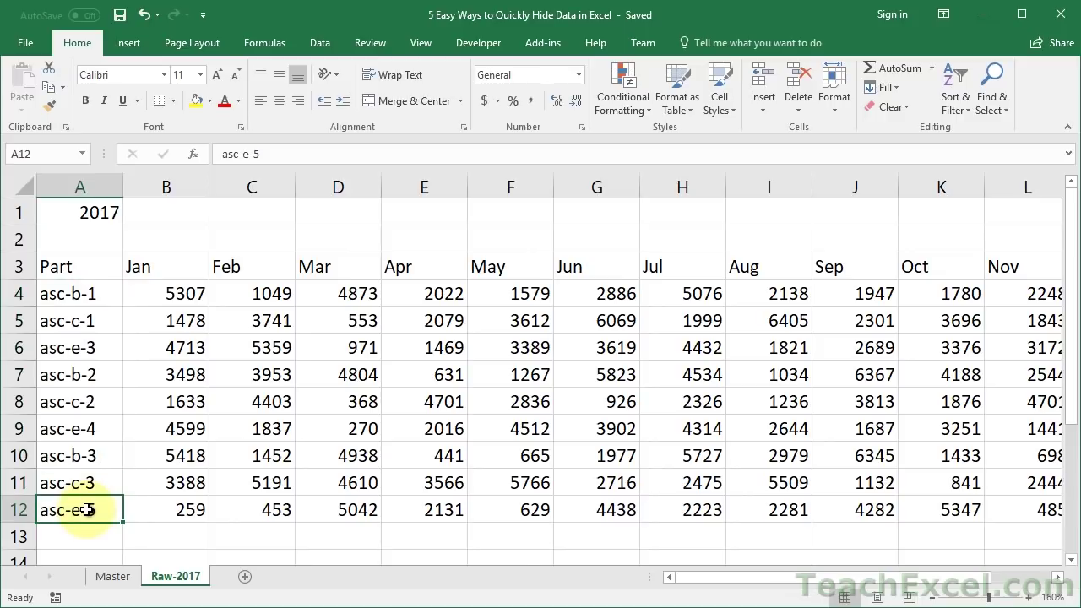
click(112, 576)
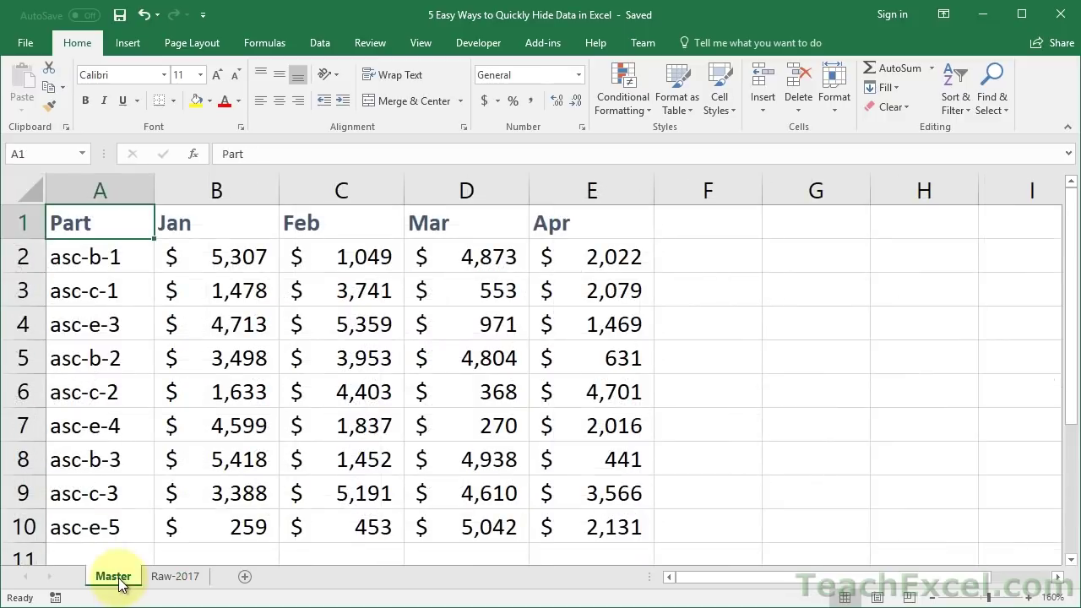
double_click(212, 257)
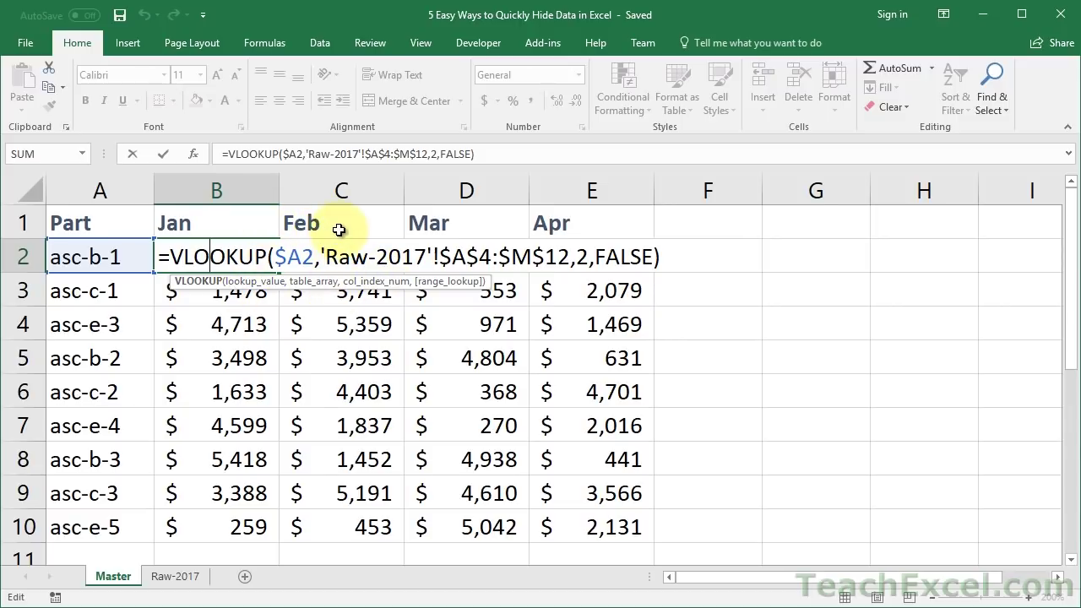
key(ctrl+Return)
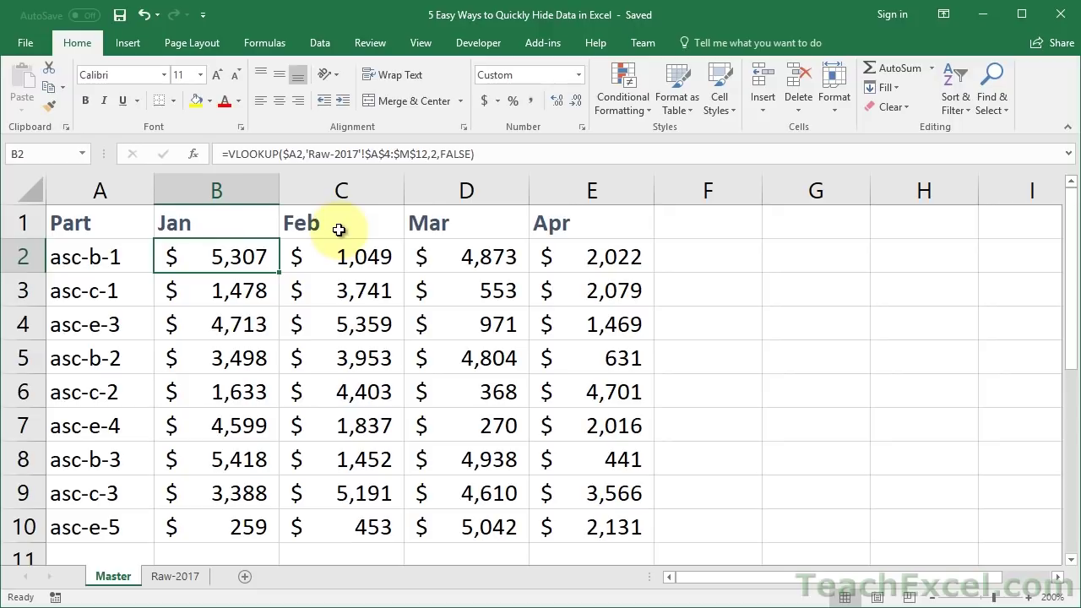
double_click(88, 259)
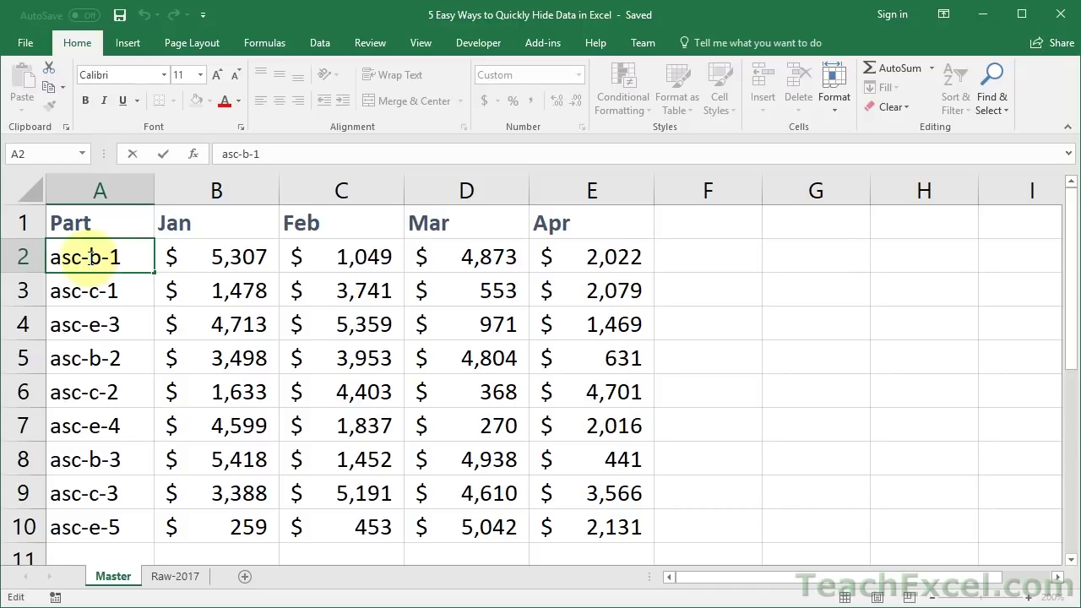
drag(90, 258, 102, 258)
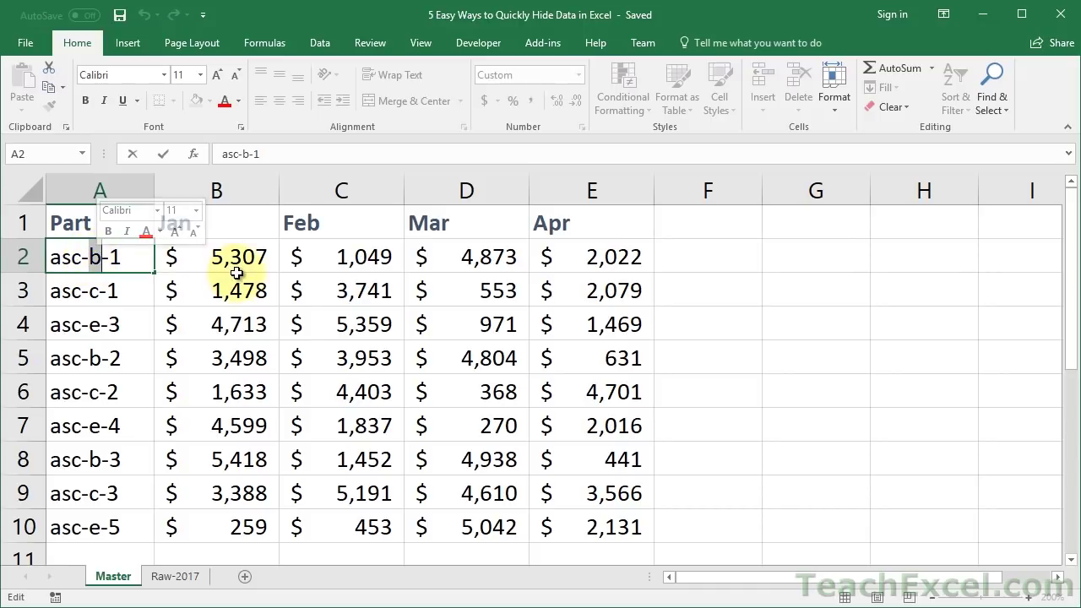
key(Escape)
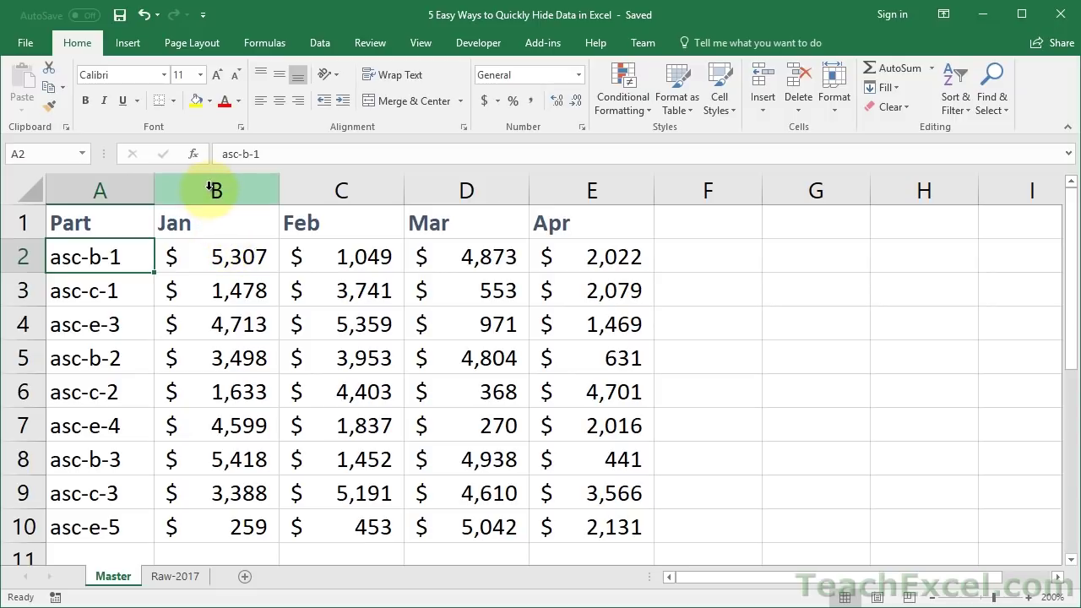
Insert a blank column B before Jan and give it the header 'Helper'.
right_click(213, 187)
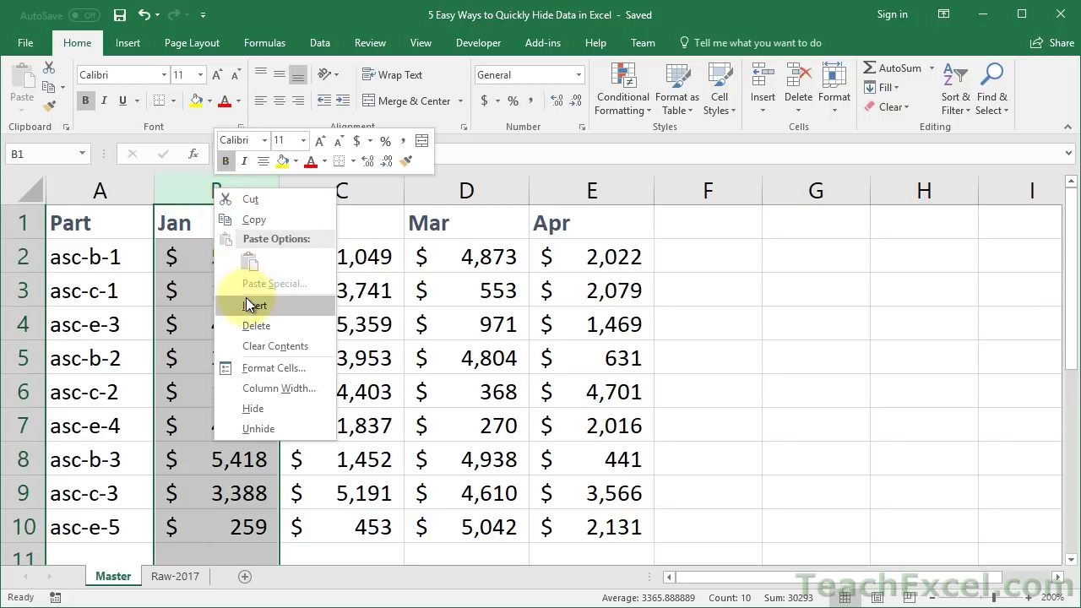
click(253, 305)
click(205, 216)
text(Helper)
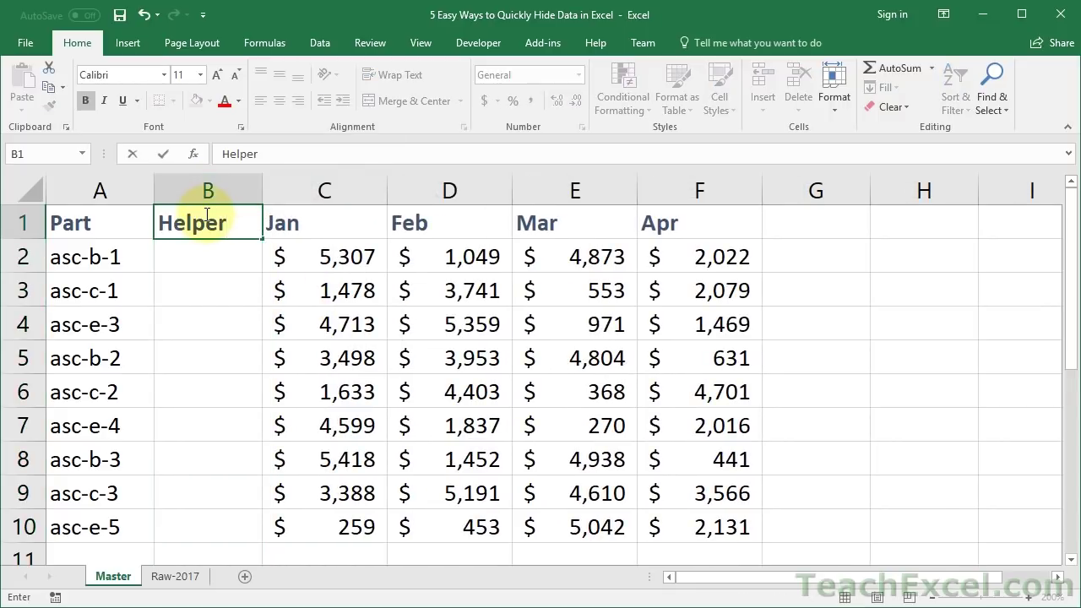
key(Return)
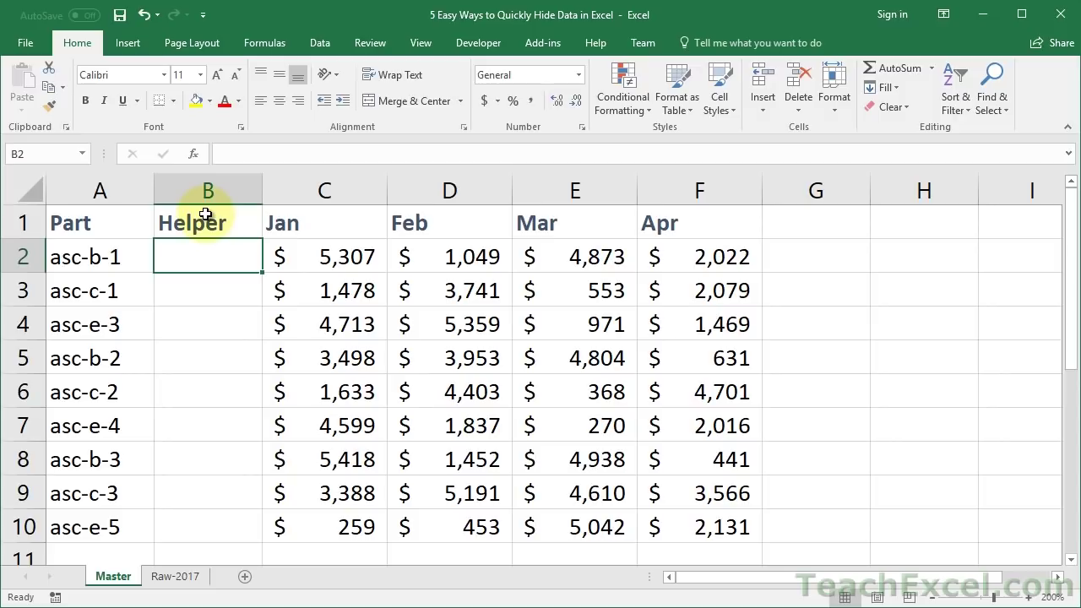
Enter =MID(A2,5,1) in B2 and fill it down to row 10.
text(=mid)
key(Tab)
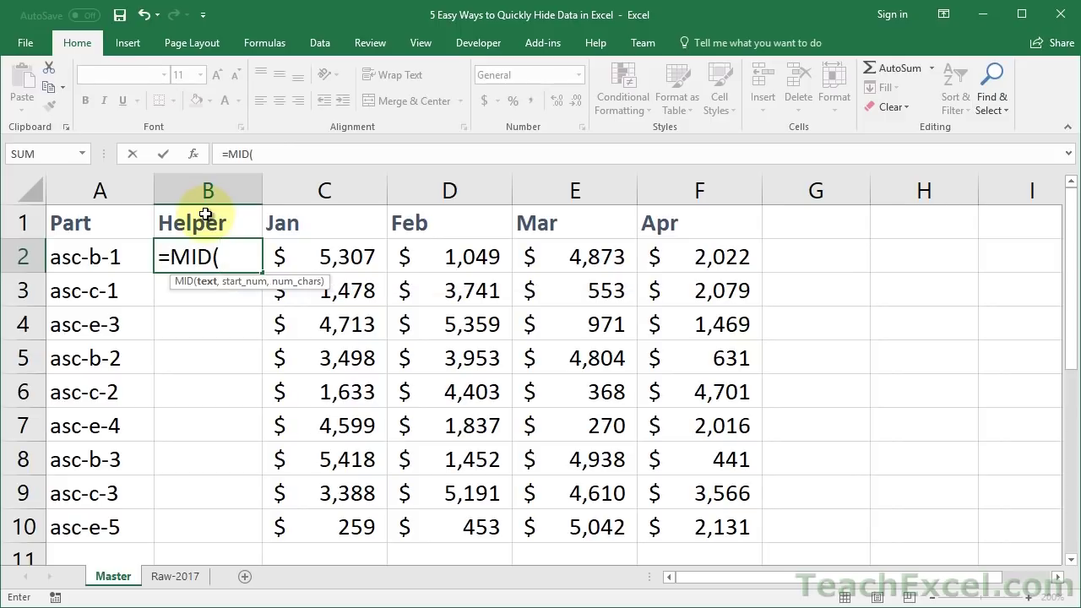
key(Left)
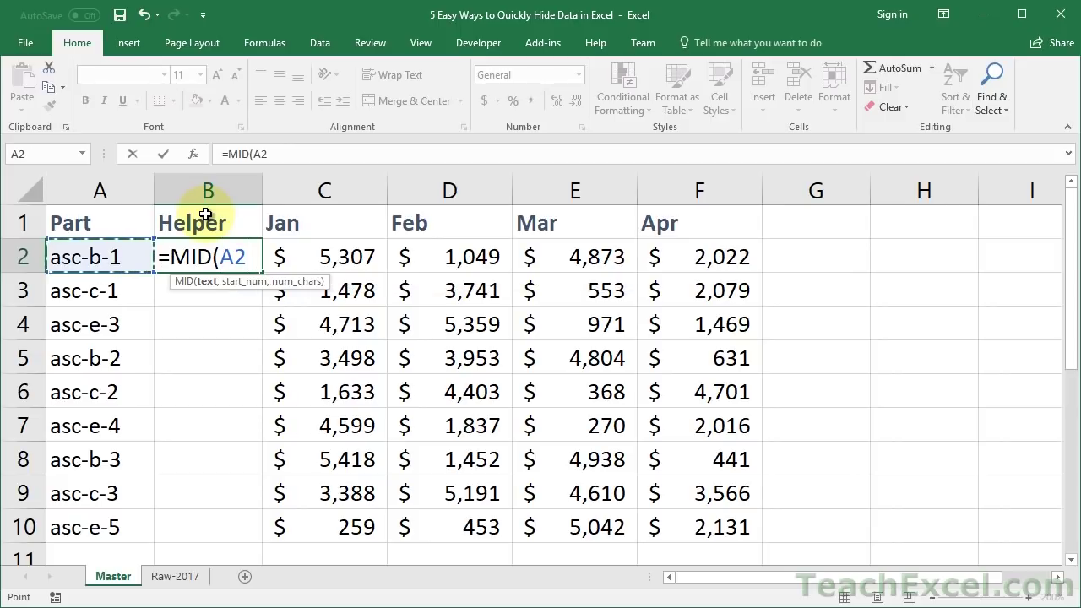
text(,)
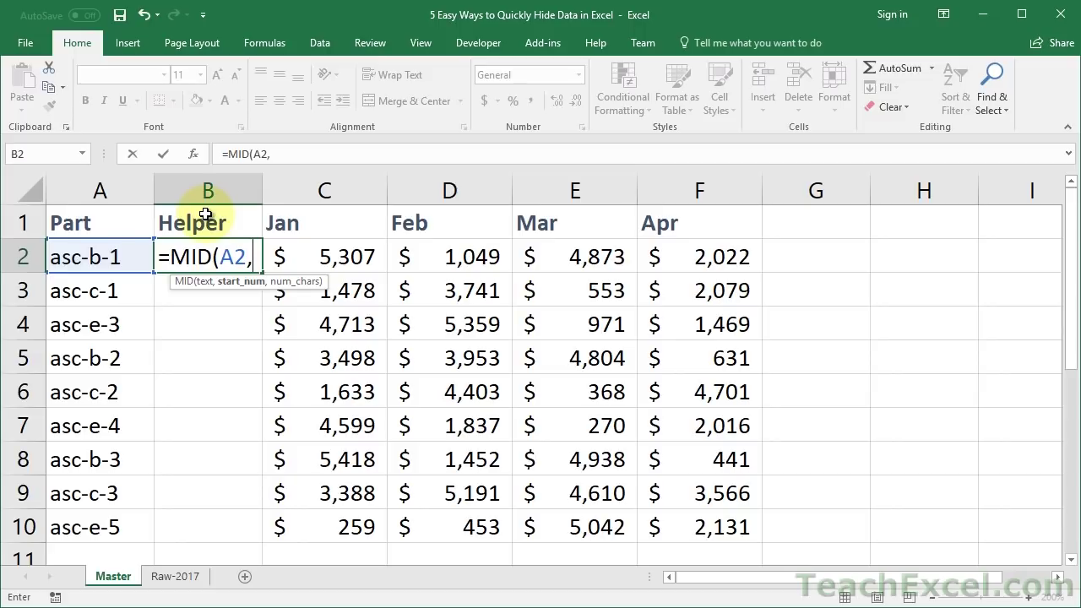
text(5)
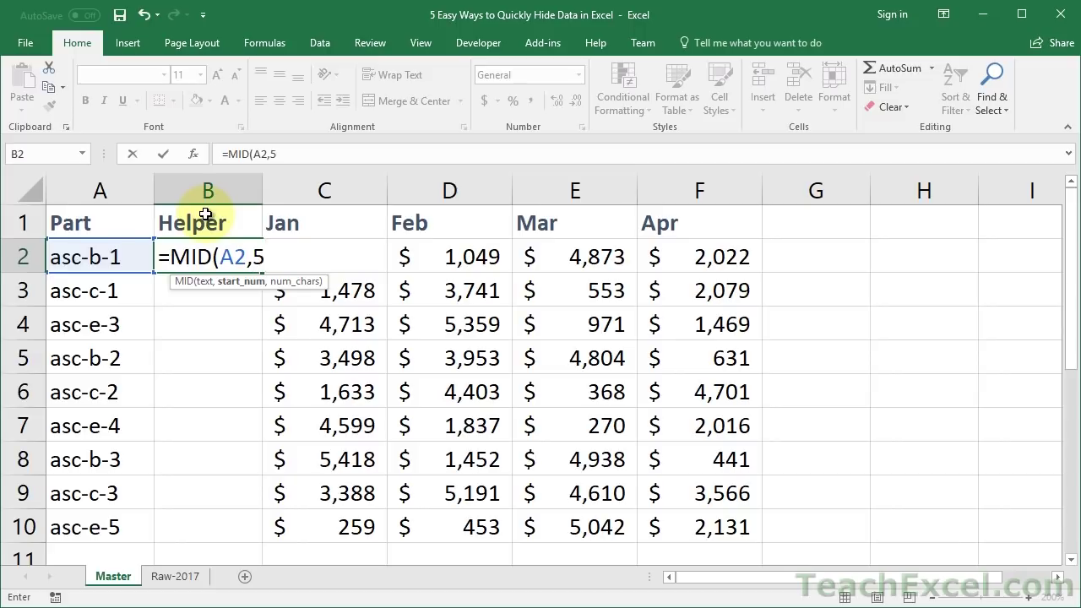
text(,1)
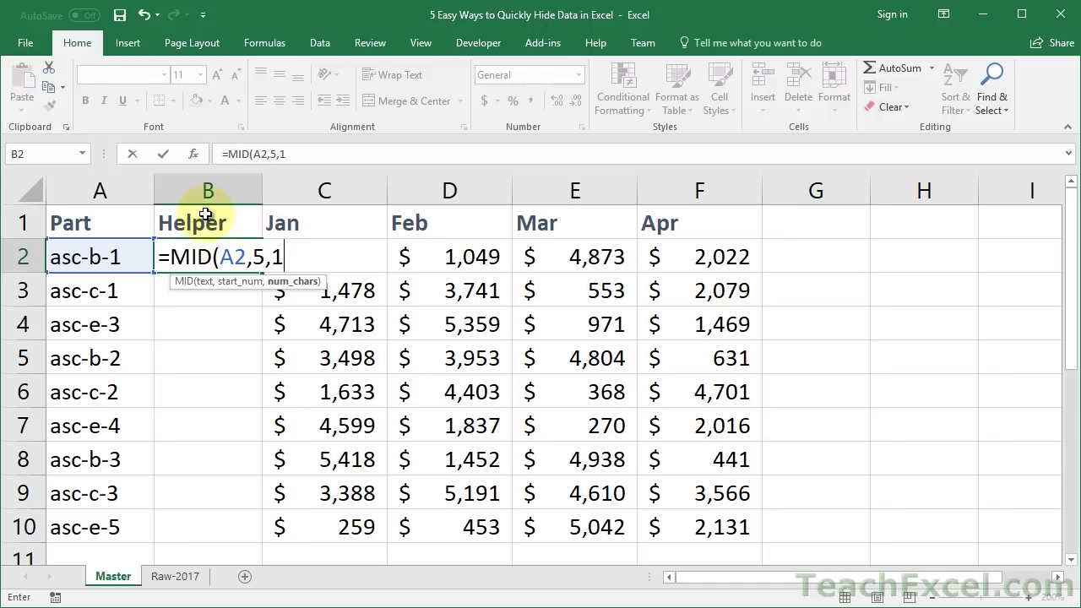
key(ctrl+Return)
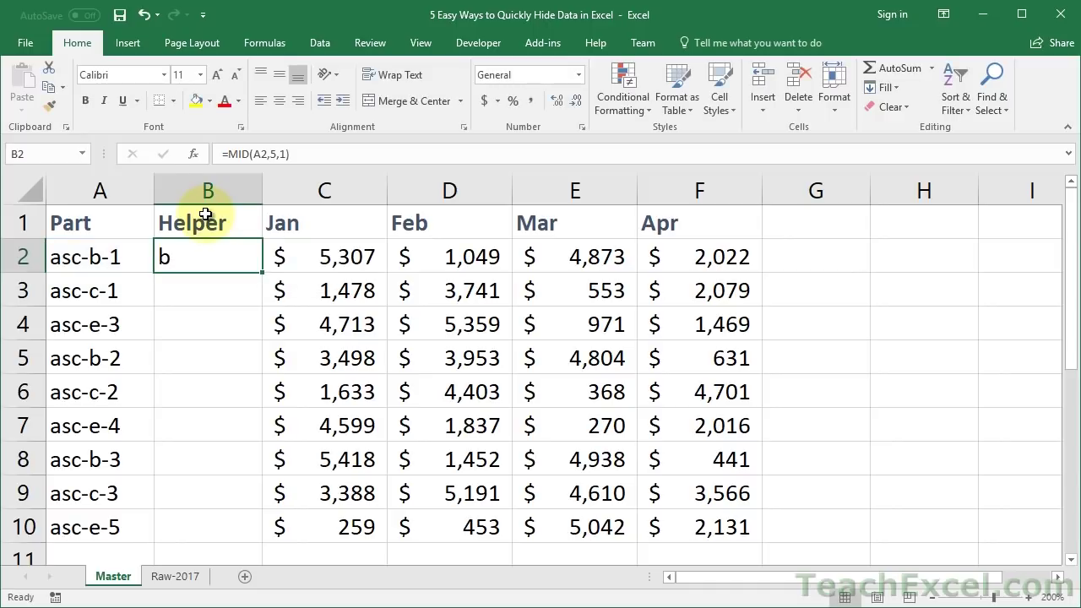
double_click(262, 272)
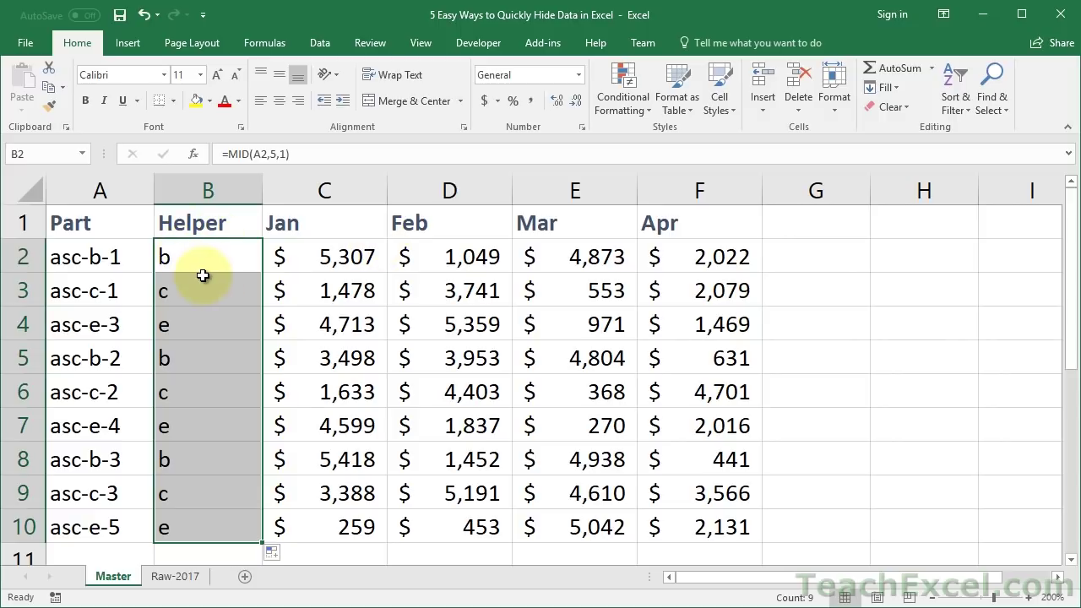
Turn the header filter on, view the Helper filter list, then turn filtering off.
click(207, 225)
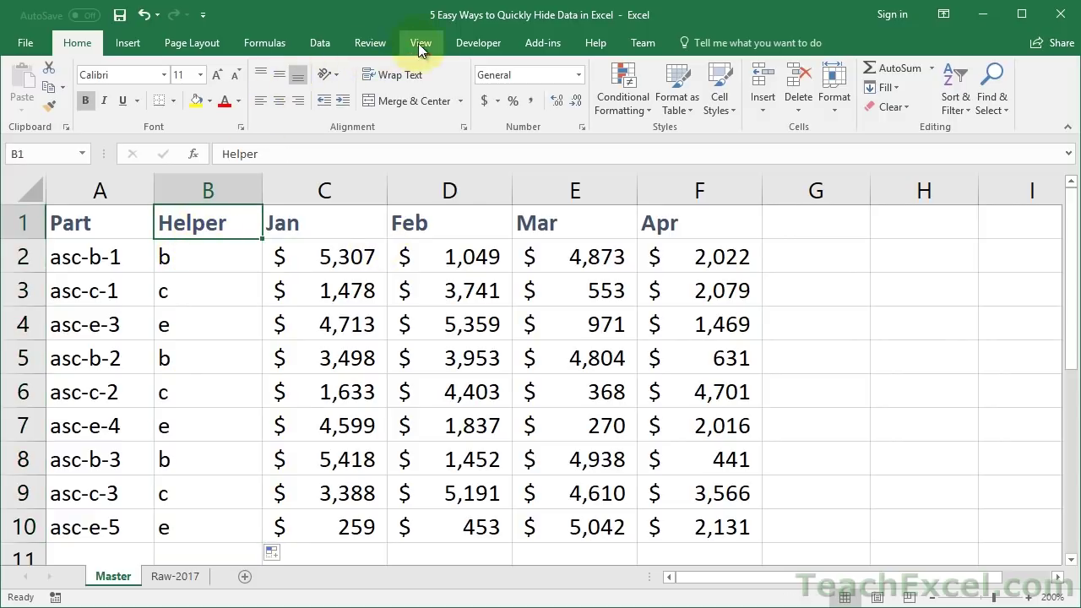
click(325, 42)
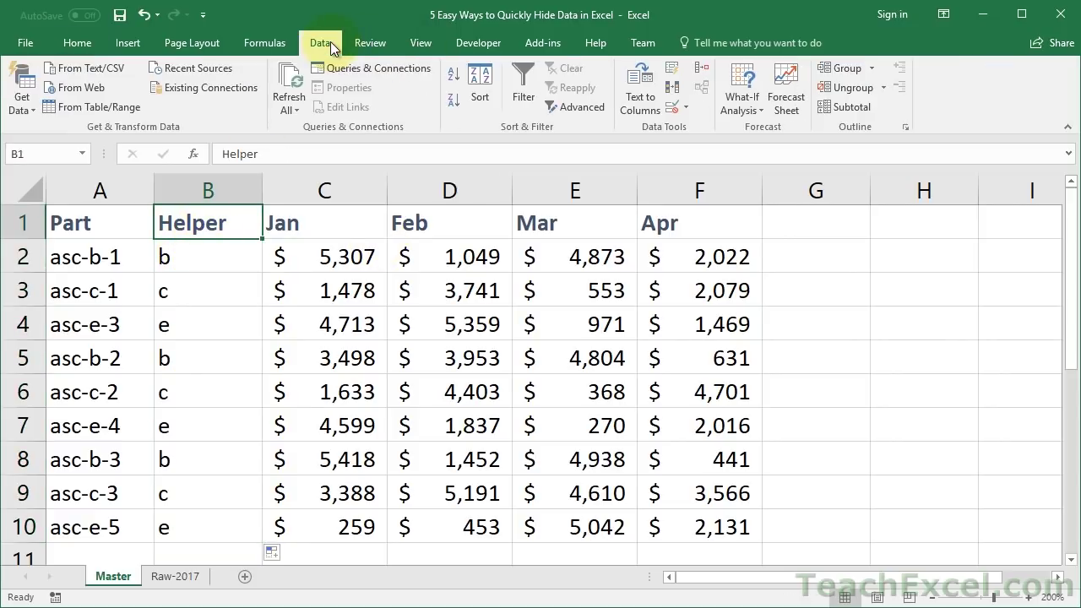
click(518, 93)
click(253, 230)
click(379, 382)
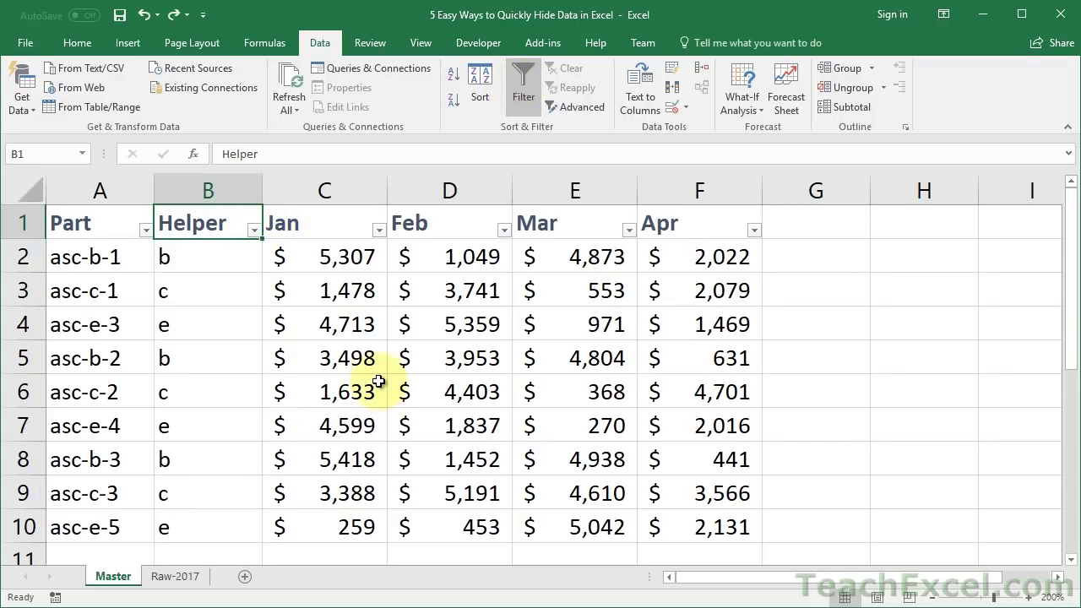
key(ctrl+shift+l)
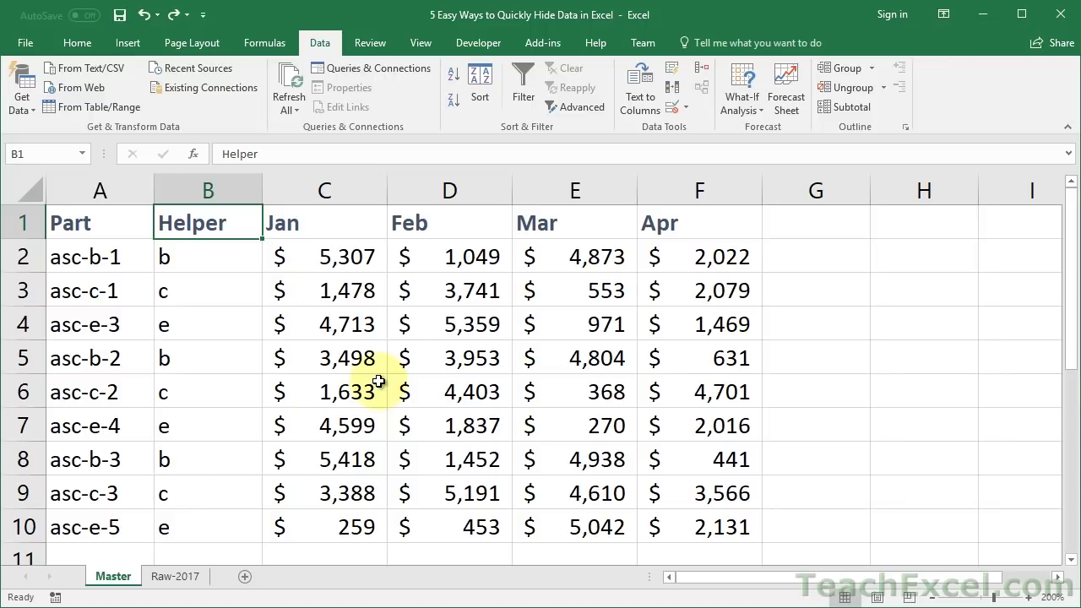
right_click(208, 184)
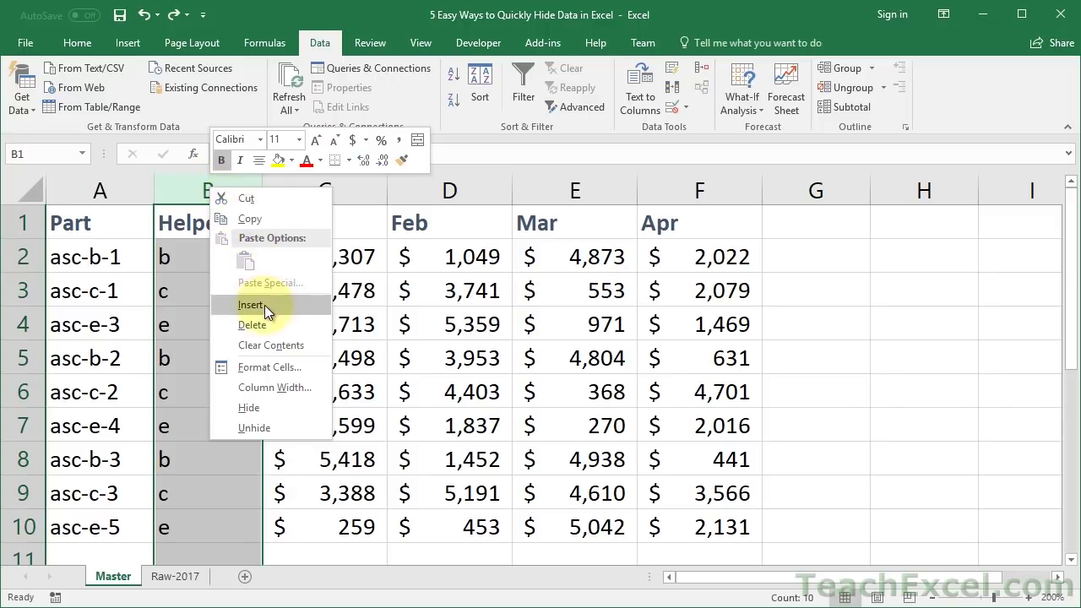
click(270, 399)
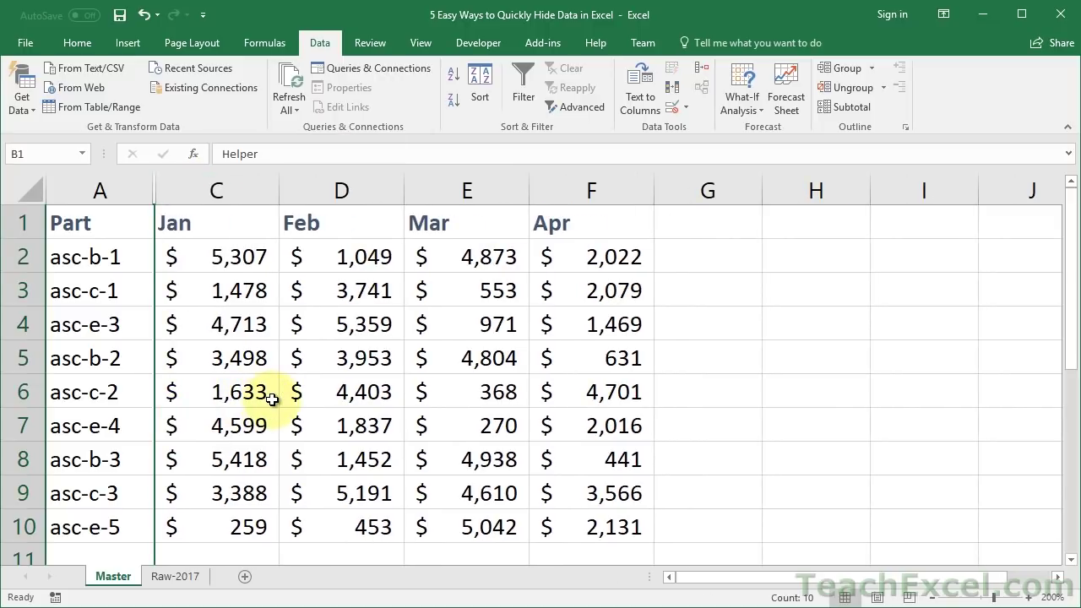
click(705, 260)
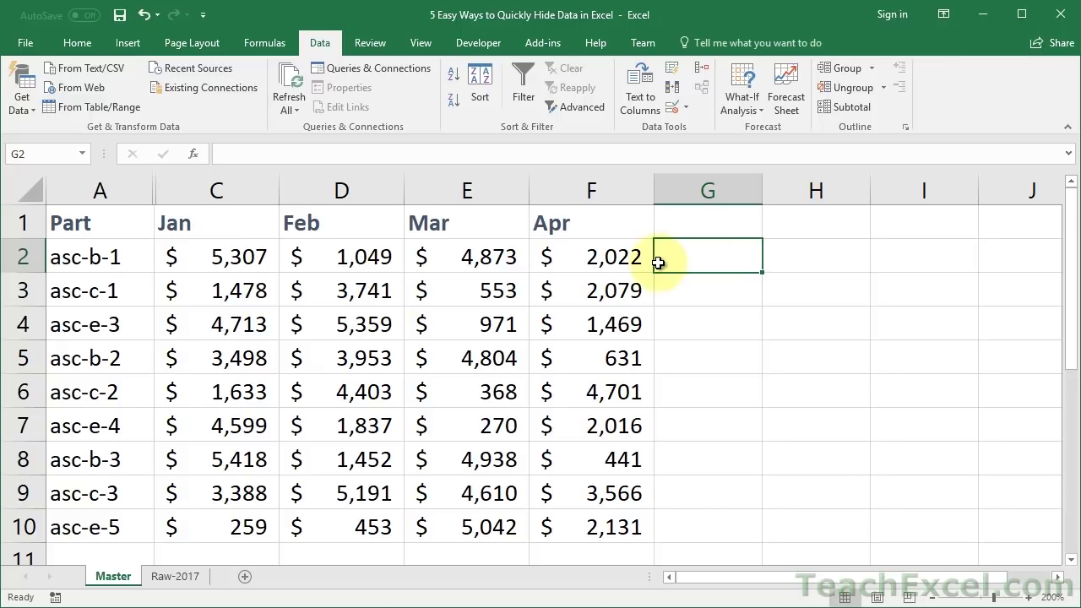
drag(126, 182, 189, 183)
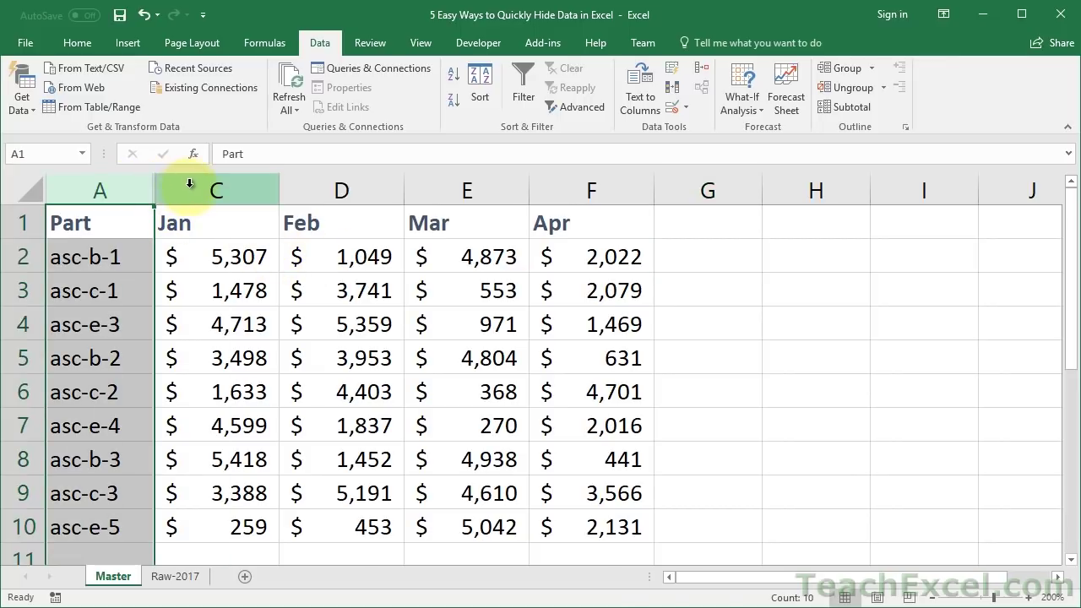
click(189, 184)
click(309, 187)
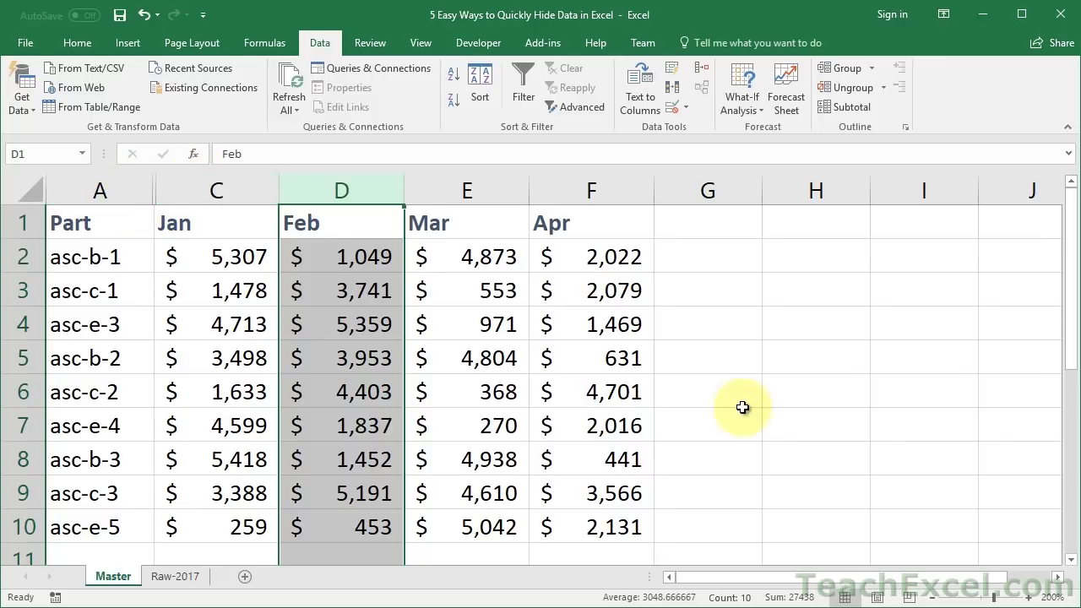
click(935, 602)
click(935, 602)
click(935, 602)
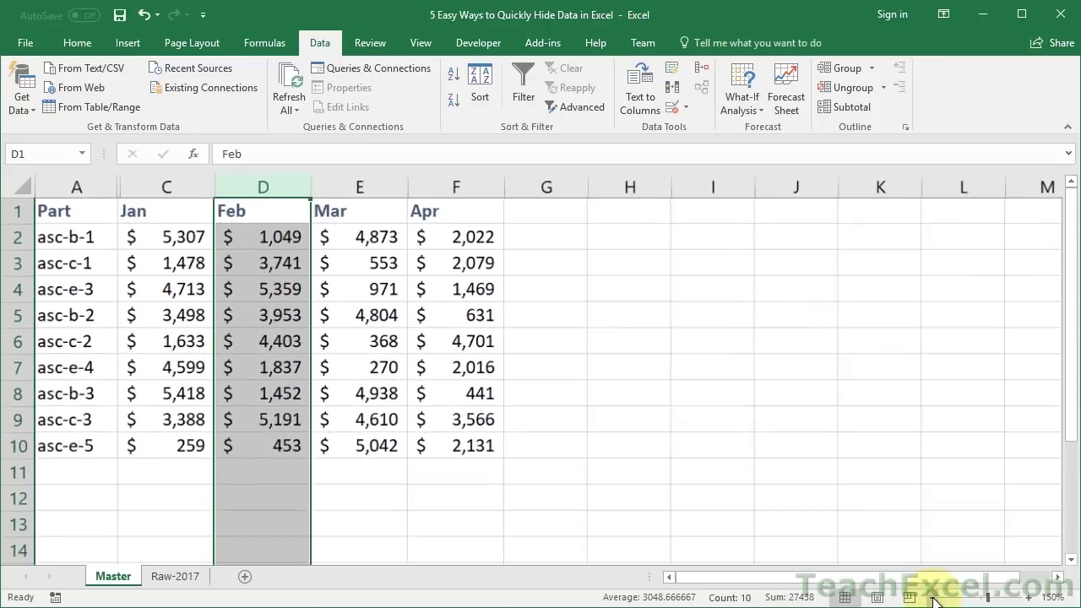
click(936, 602)
click(935, 602)
click(935, 601)
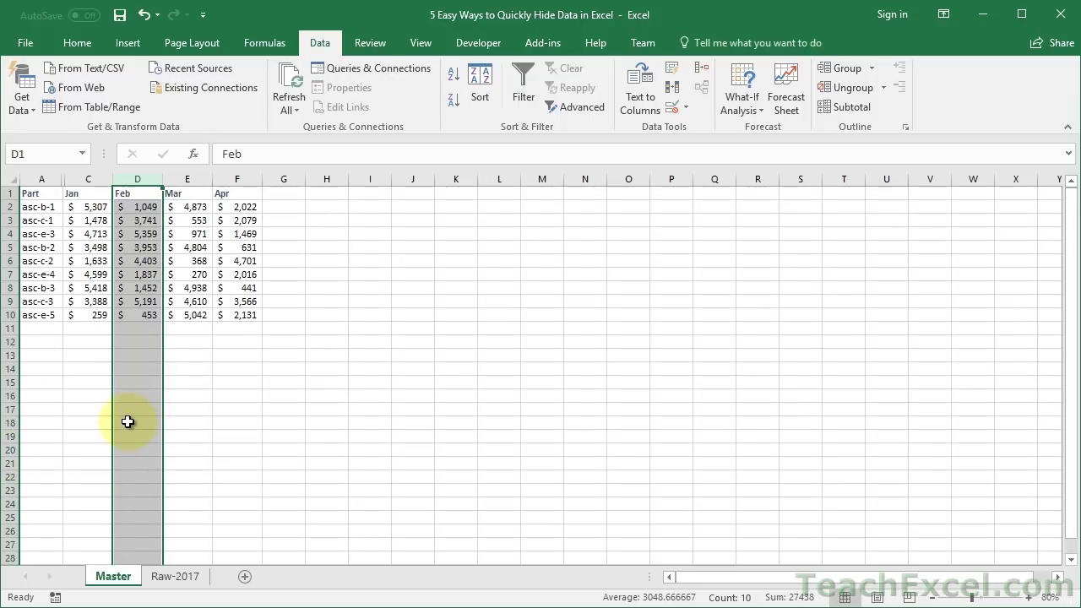
click(1030, 598)
click(1031, 598)
click(1030, 598)
click(1030, 598)
click(1031, 598)
click(1031, 598)
click(1031, 598)
click(1031, 598)
click(1030, 598)
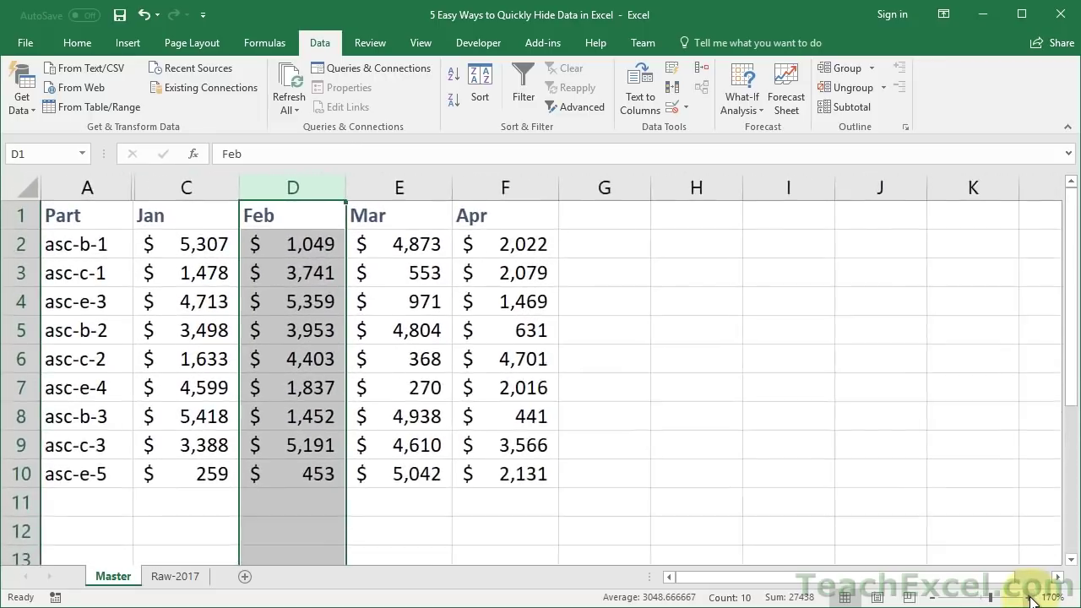
click(1031, 598)
click(1031, 599)
click(1030, 598)
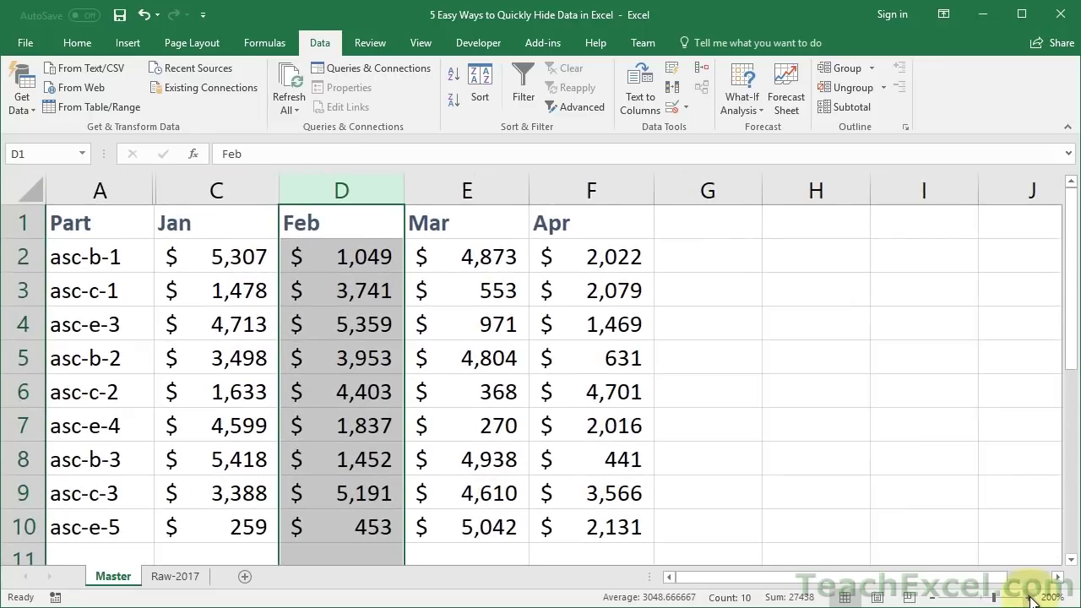
Unhide the Helper column B by selecting columns A to C, then check B5's formula.
click(211, 192)
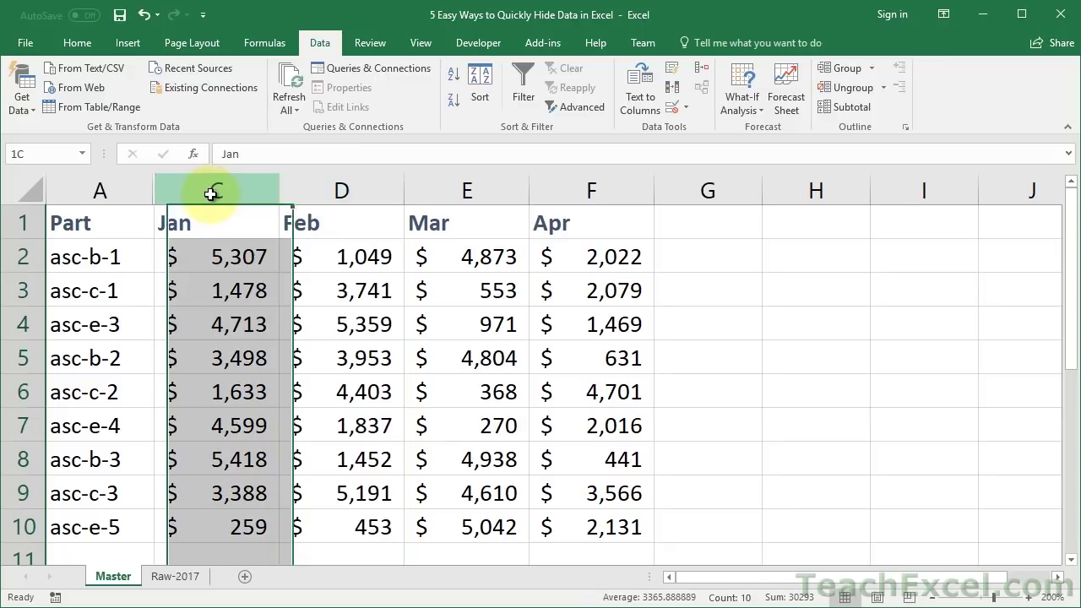
drag(211, 192, 113, 183)
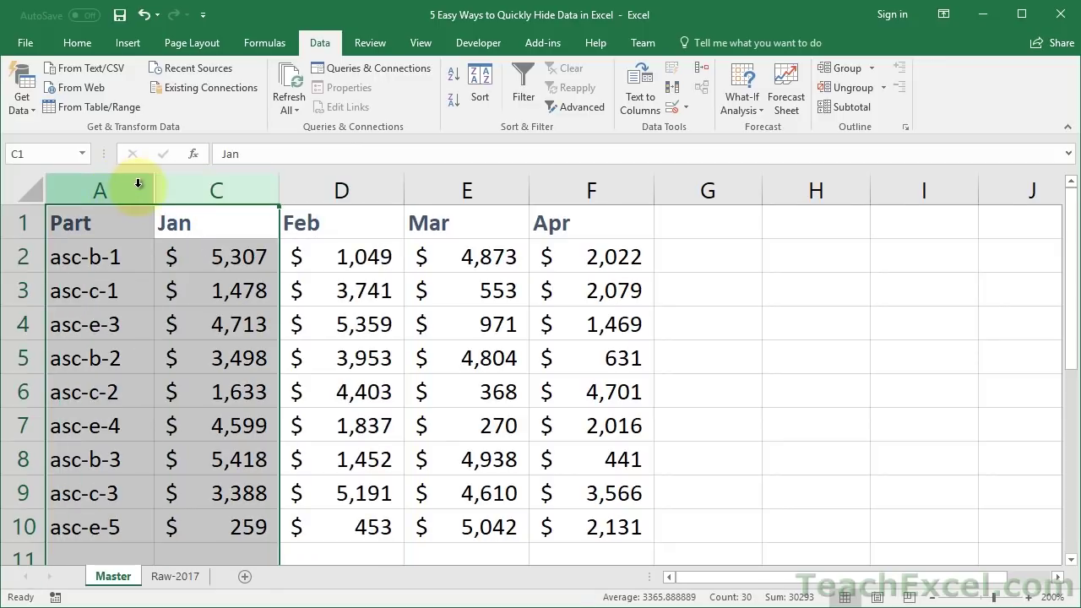
right_click(165, 192)
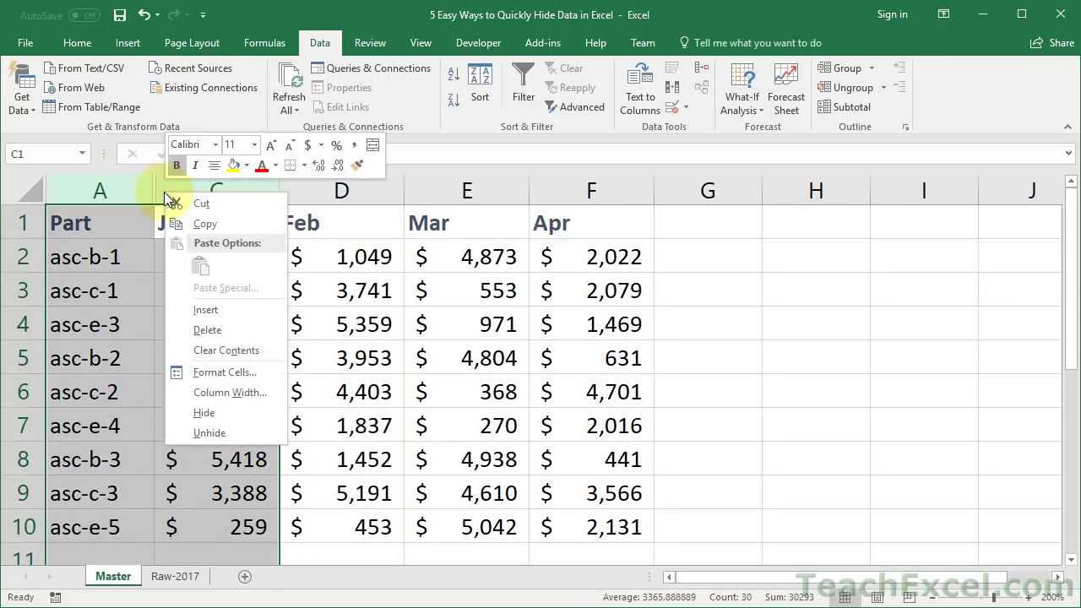
click(219, 437)
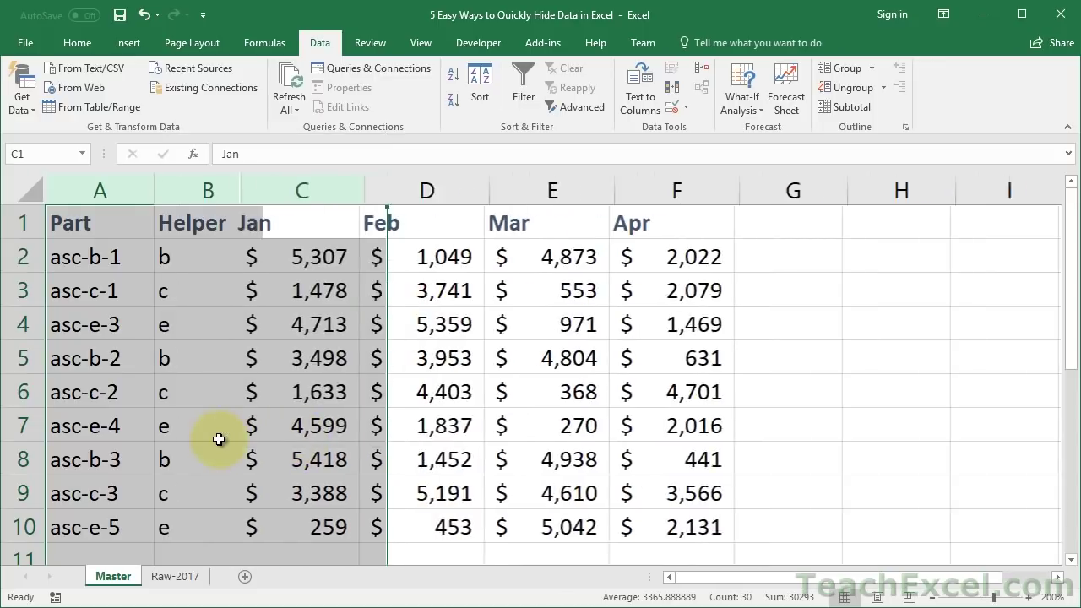
click(220, 349)
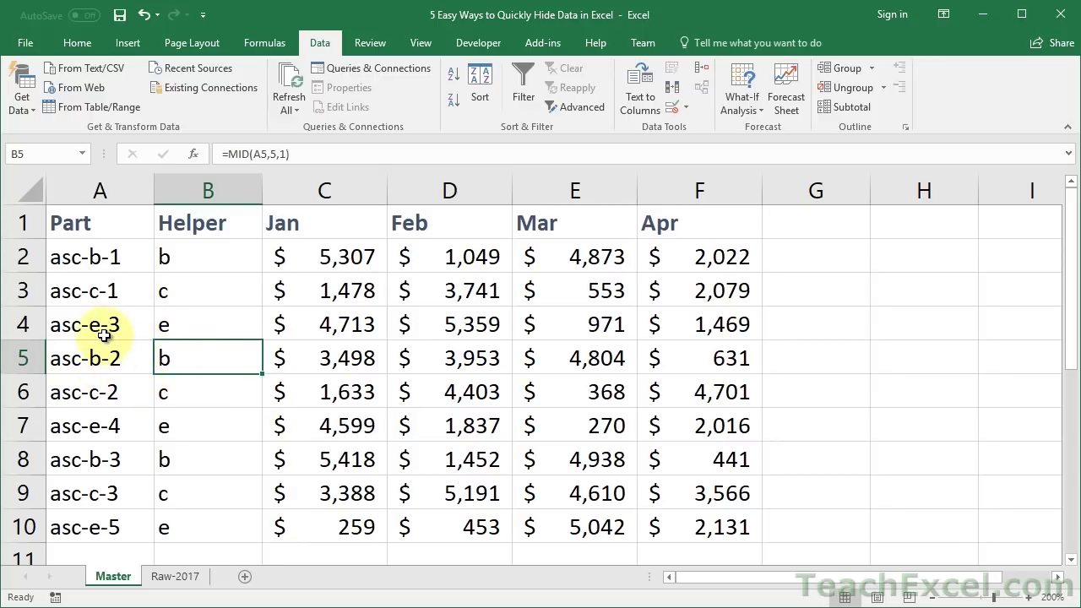
Hide row 5 with part asc-b-2 and select rows 4 through 6 around it.
right_click(17, 358)
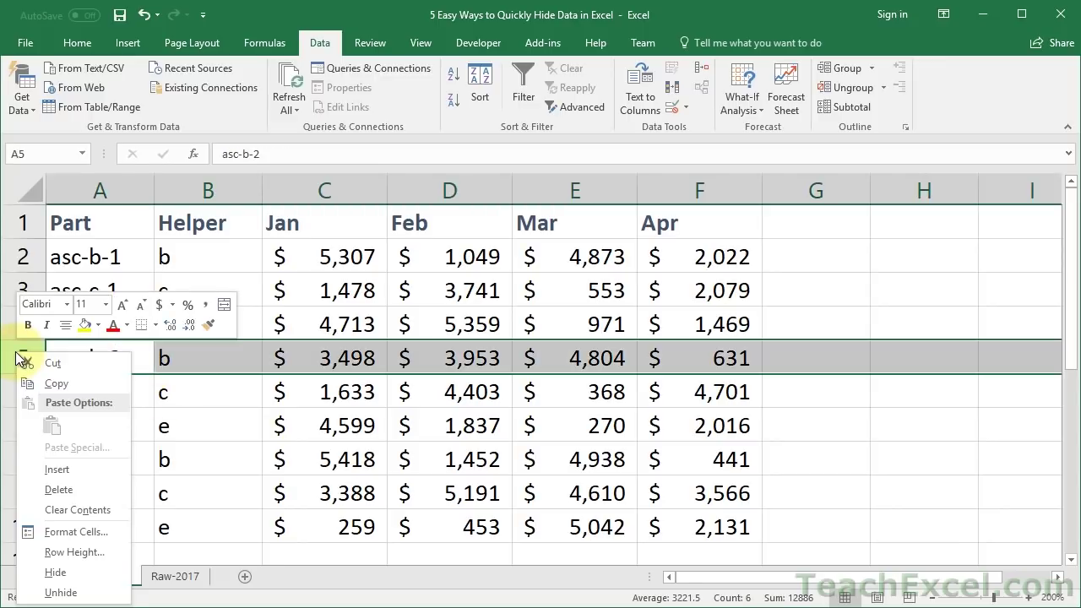
click(55, 572)
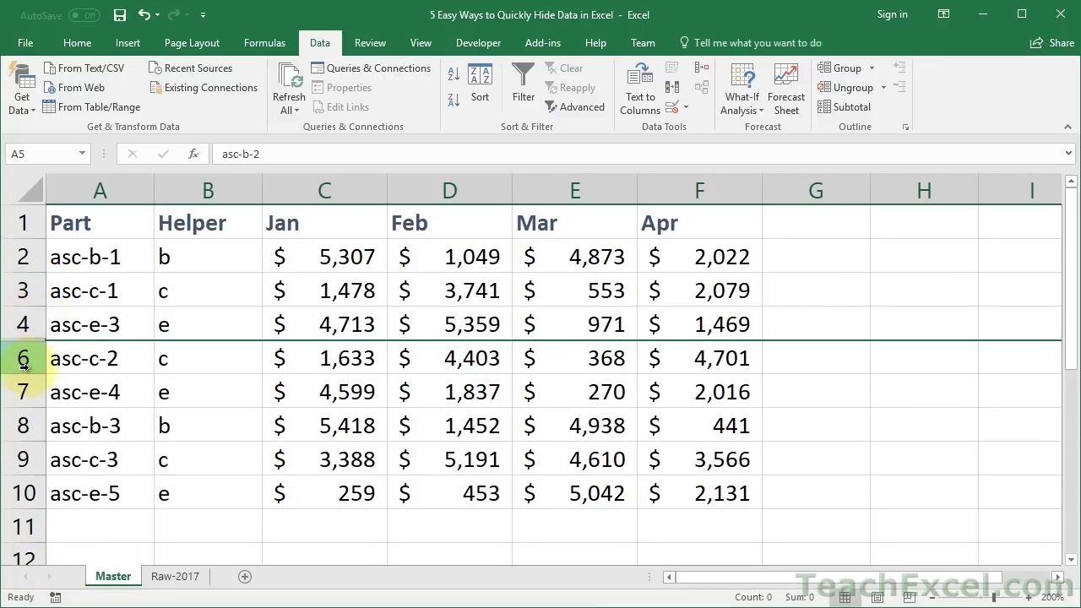
click(29, 322)
drag(28, 322, 24, 357)
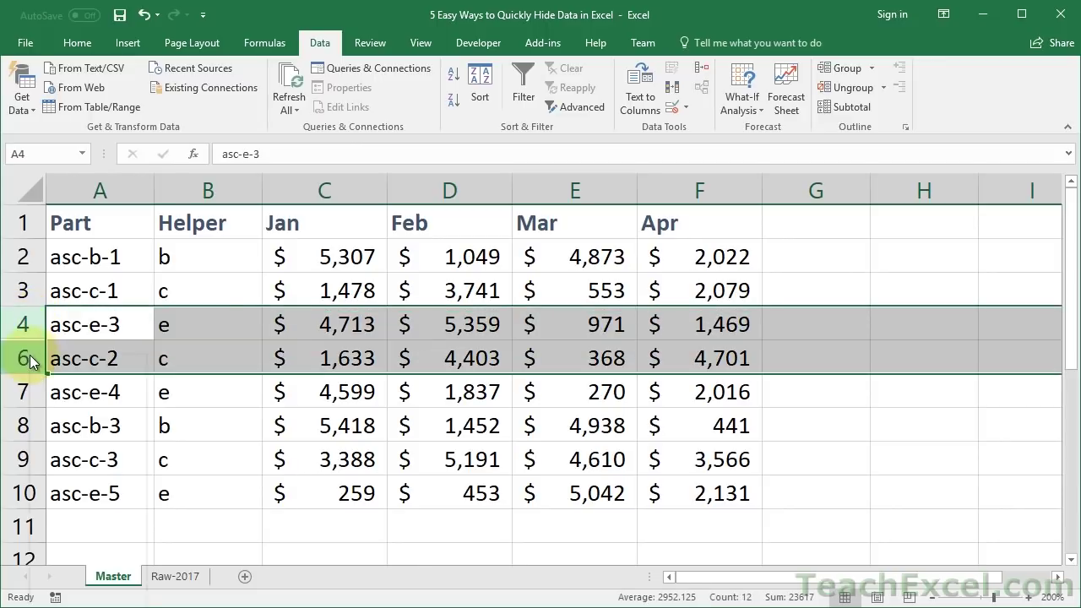
Unhide row 5 from the rows 4–6 selection so part asc-b-2 shows again.
right_click(23, 357)
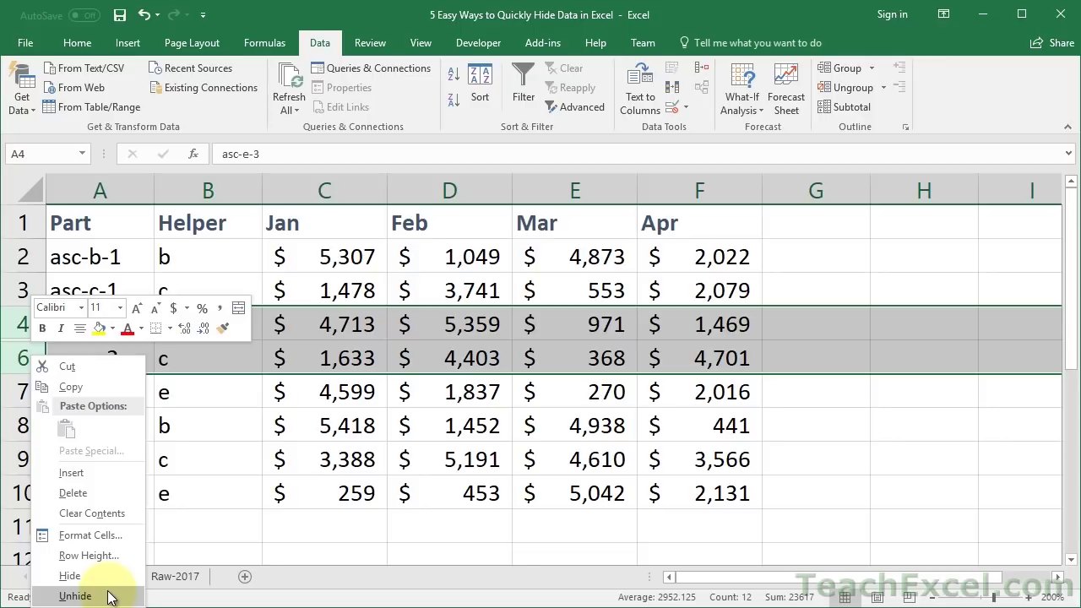
click(74, 596)
click(219, 291)
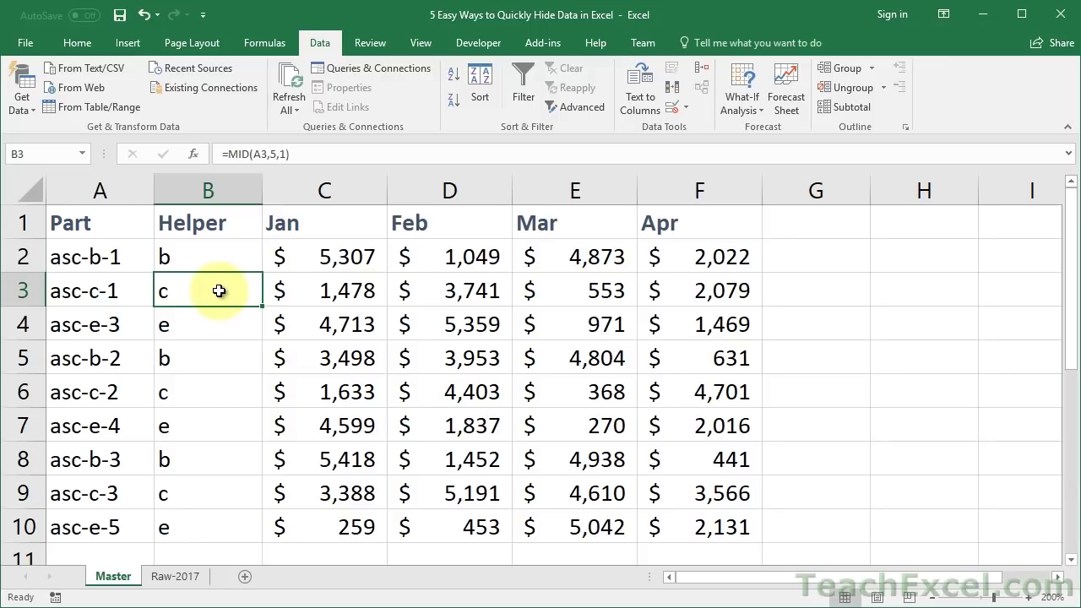
Move the Helper cells B1:B10 to G1 and delete the emptied column B.
key(Up)
key(Up)
key(ctrl+shift+Down)
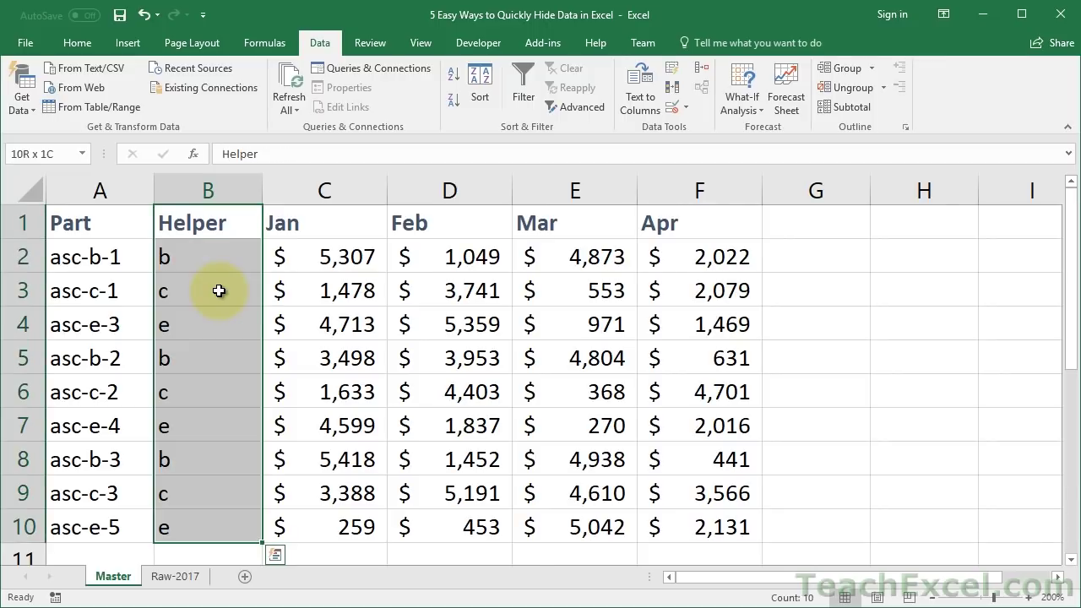
key(ctrl+c)
key(Right)
key(Right)
key(Right)
key(Right)
key(Right)
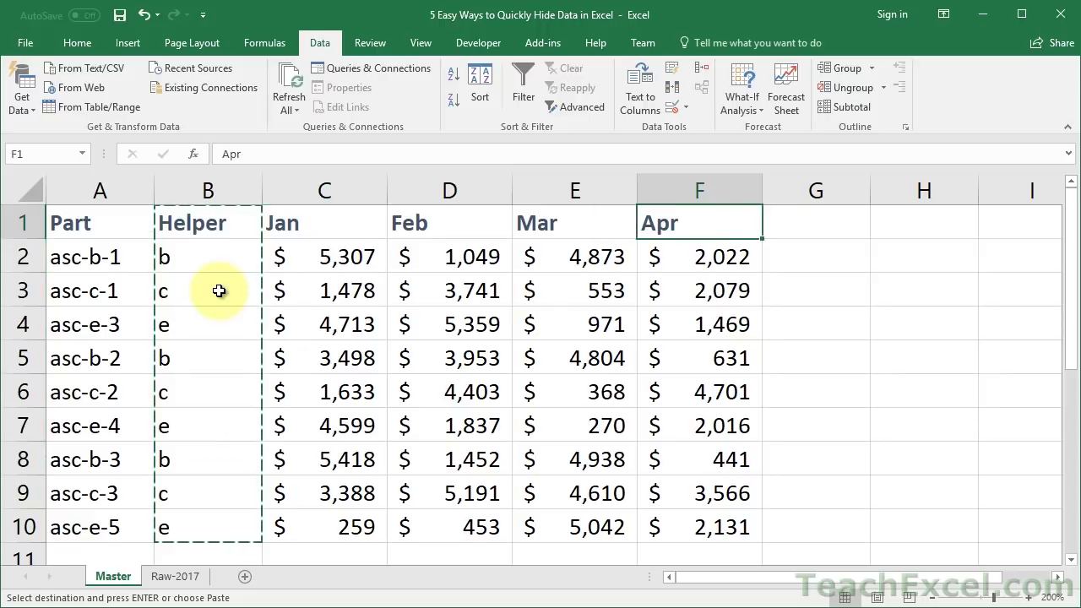
key(ctrl+v)
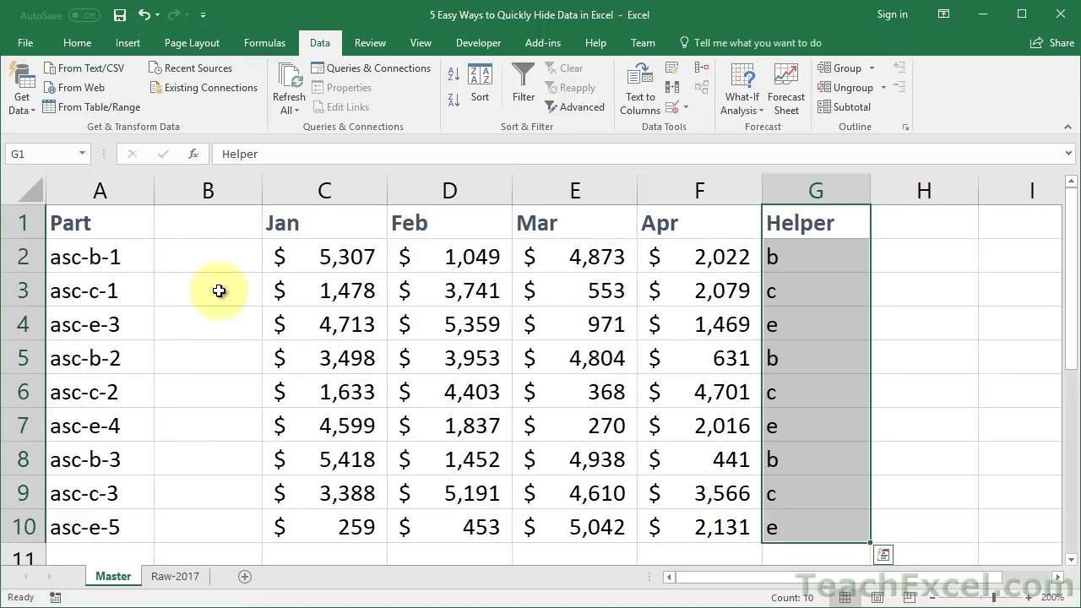
click(189, 187)
right_click(187, 186)
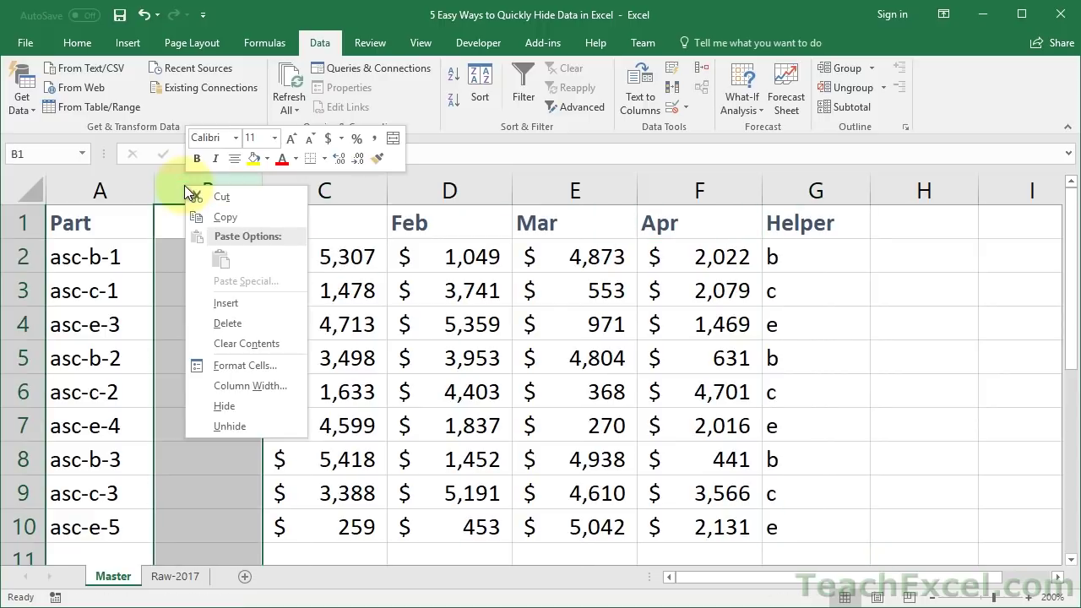
click(224, 323)
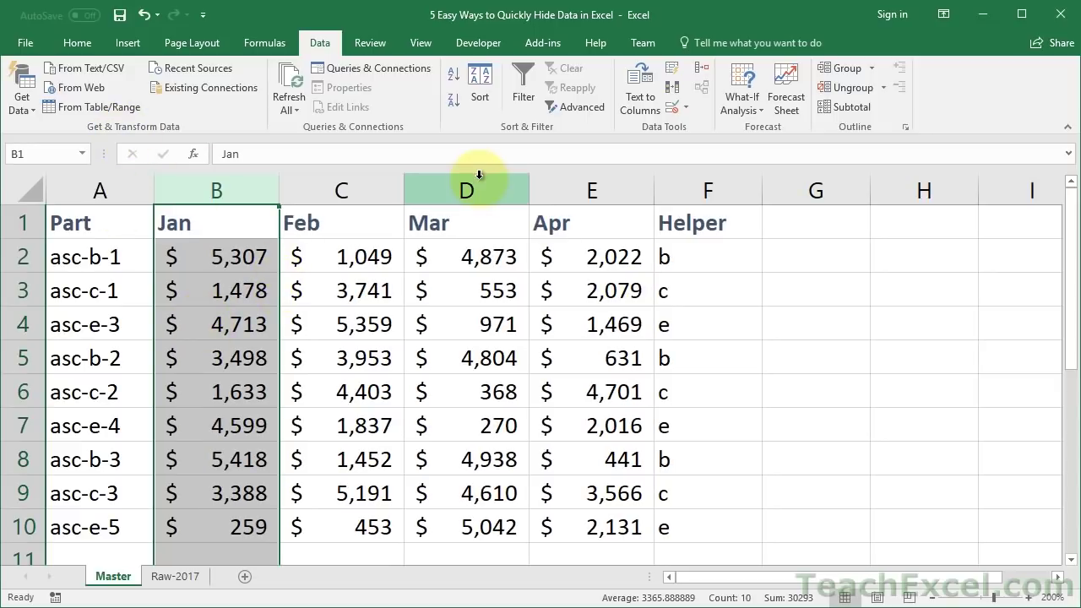
Check the =MID(A2,5,1) formula in F2 and select the Helper cells F1:F10.
click(677, 222)
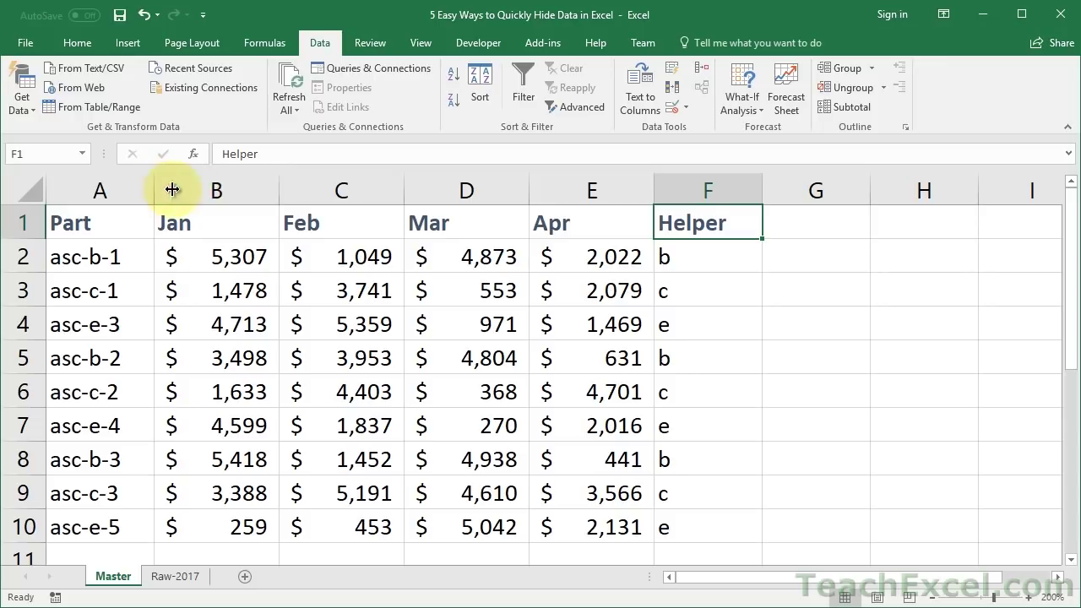
click(702, 266)
double_click(710, 258)
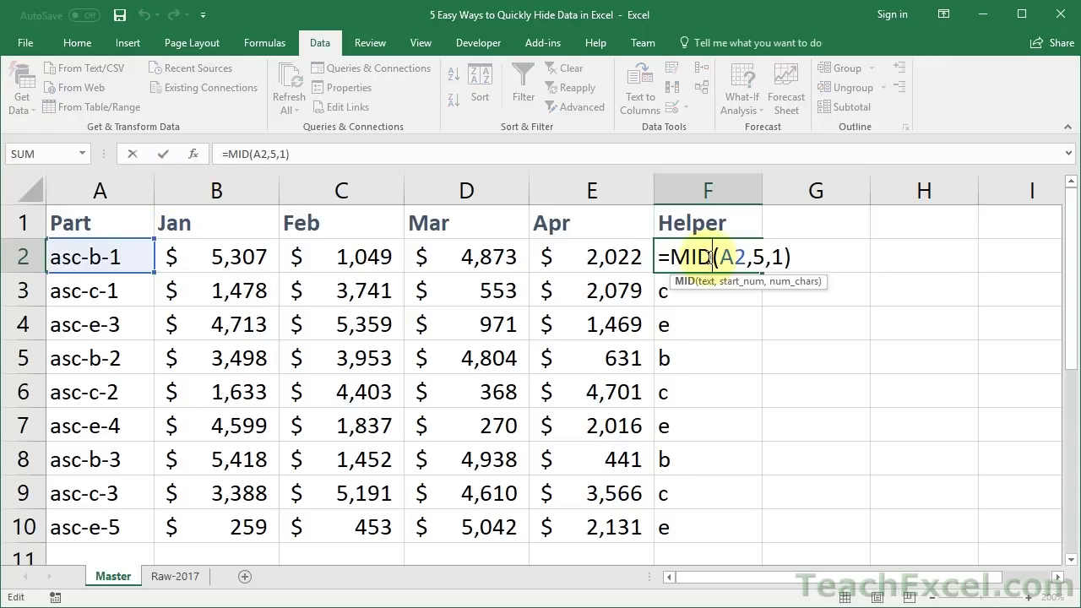
key(Escape)
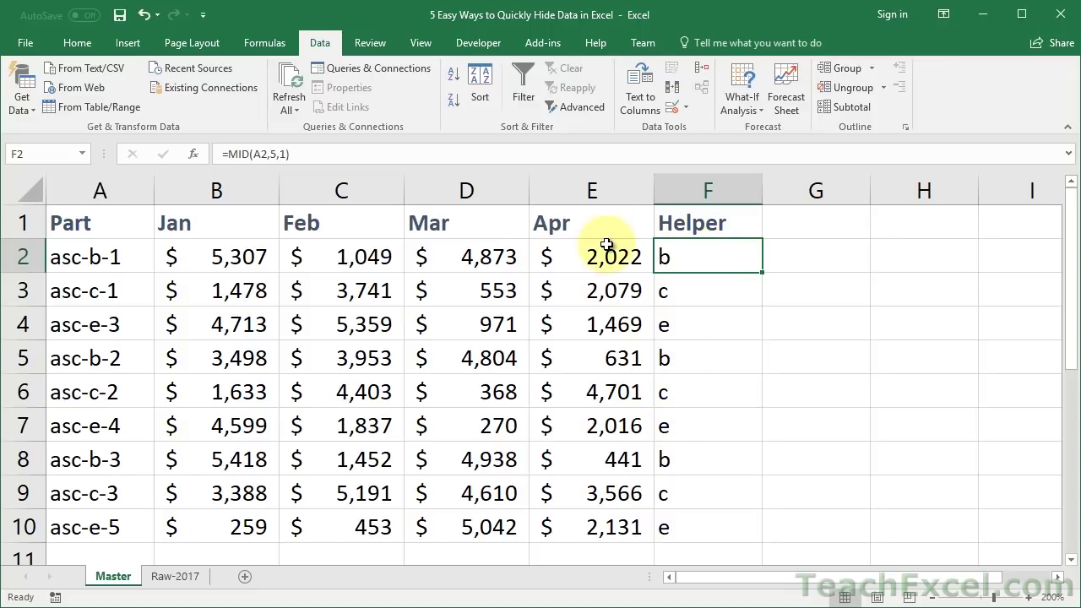
click(722, 220)
key(ctrl+shift+Down)
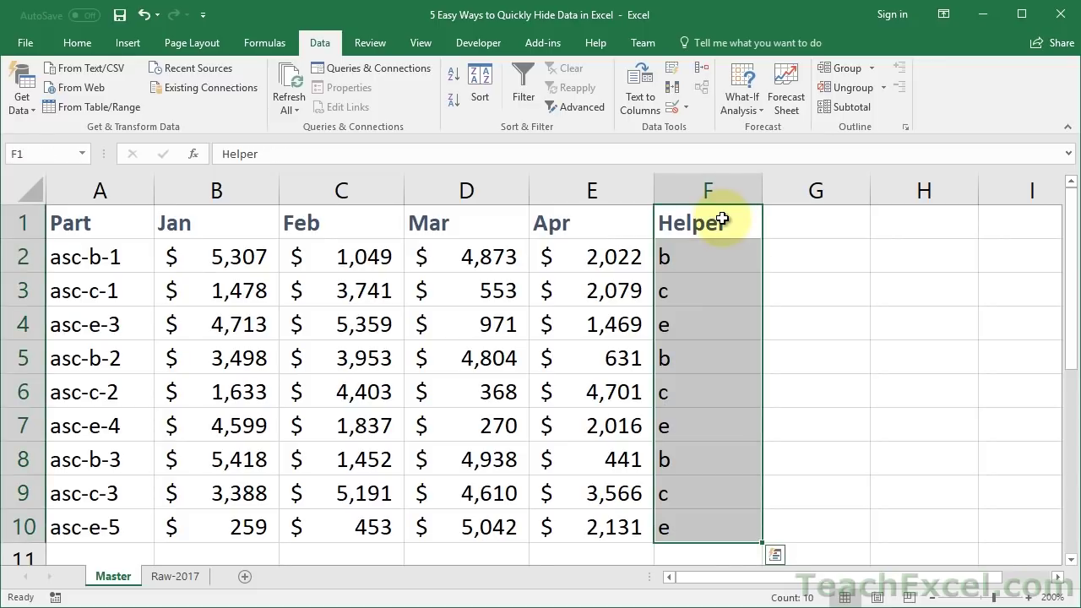
Make the Helper column F text white so the column looks blank.
click(63, 44)
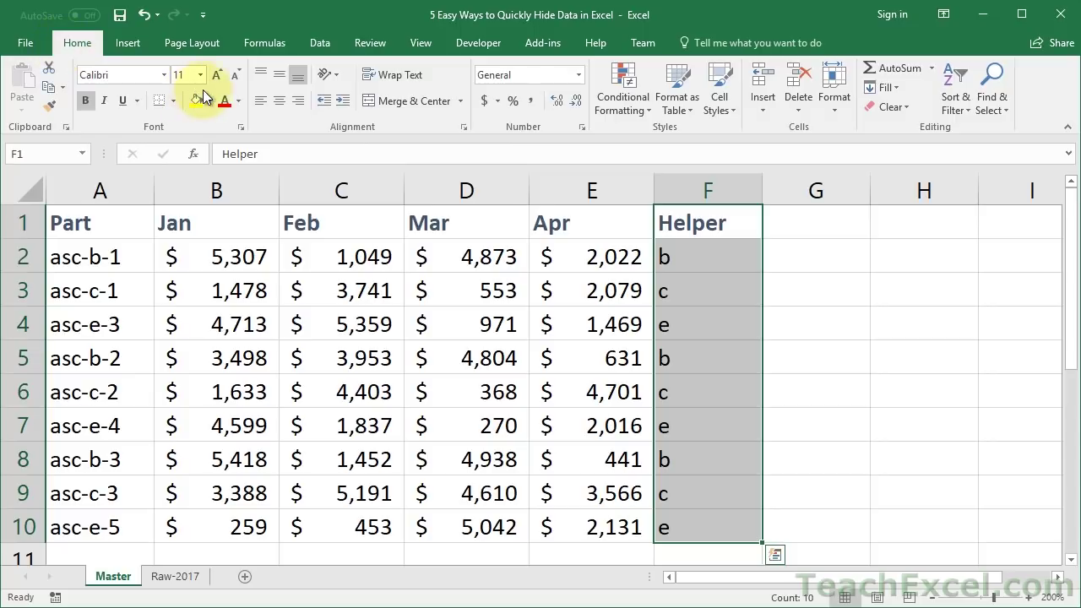
click(240, 103)
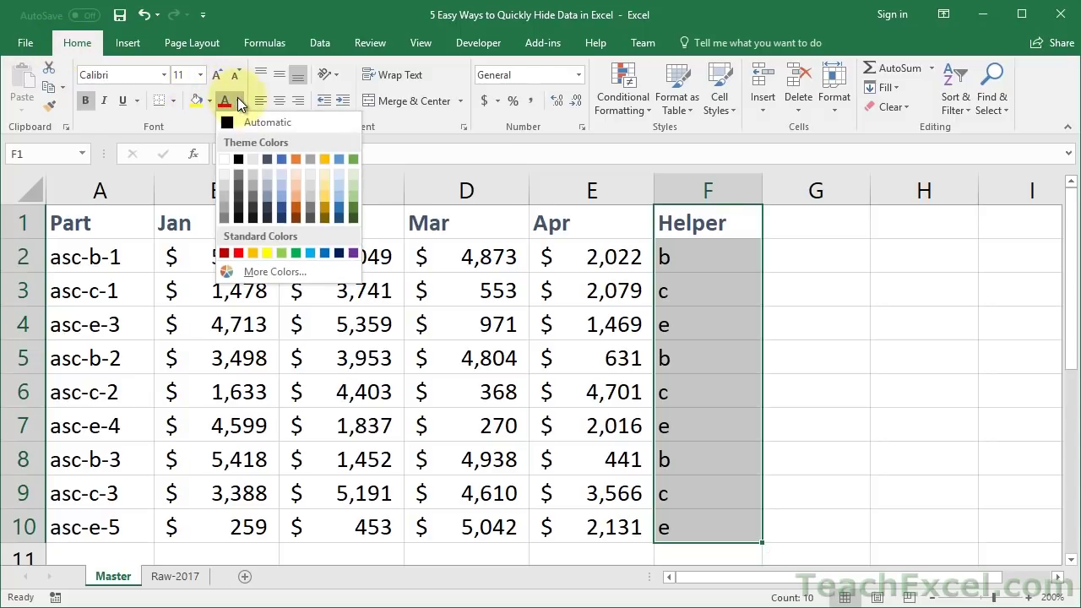
click(224, 154)
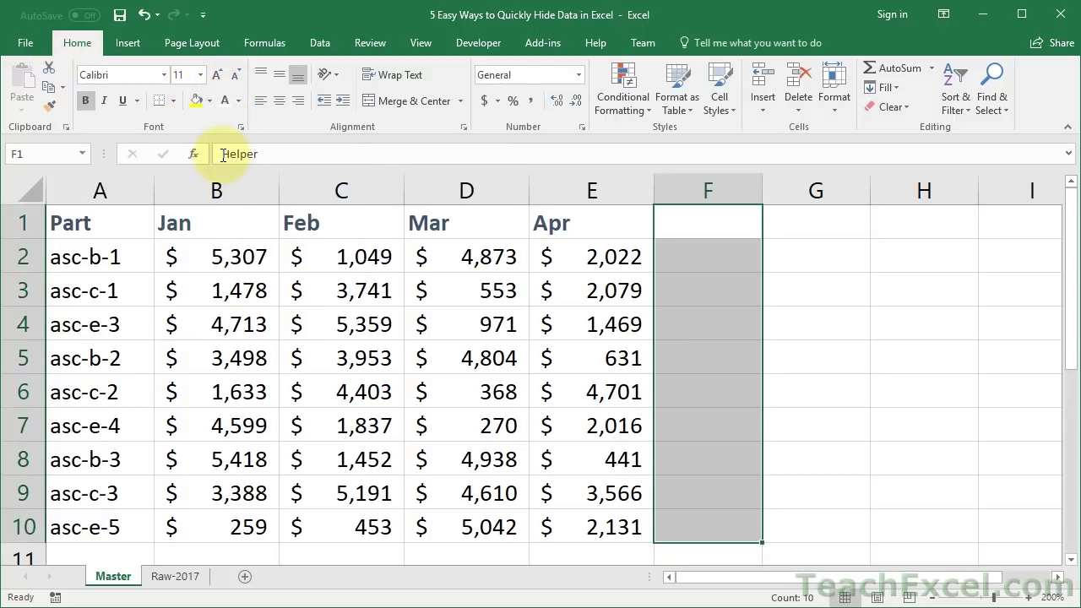
click(800, 227)
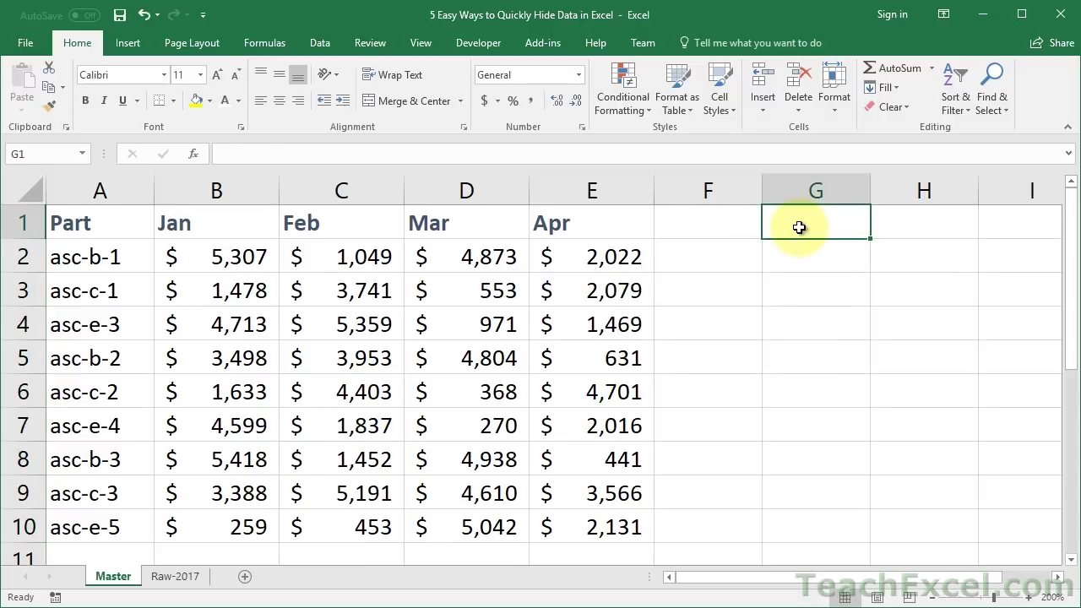
Inspect the hidden MID formulas in F2 and F3, select F2:F10, and restore them with undo.
click(729, 254)
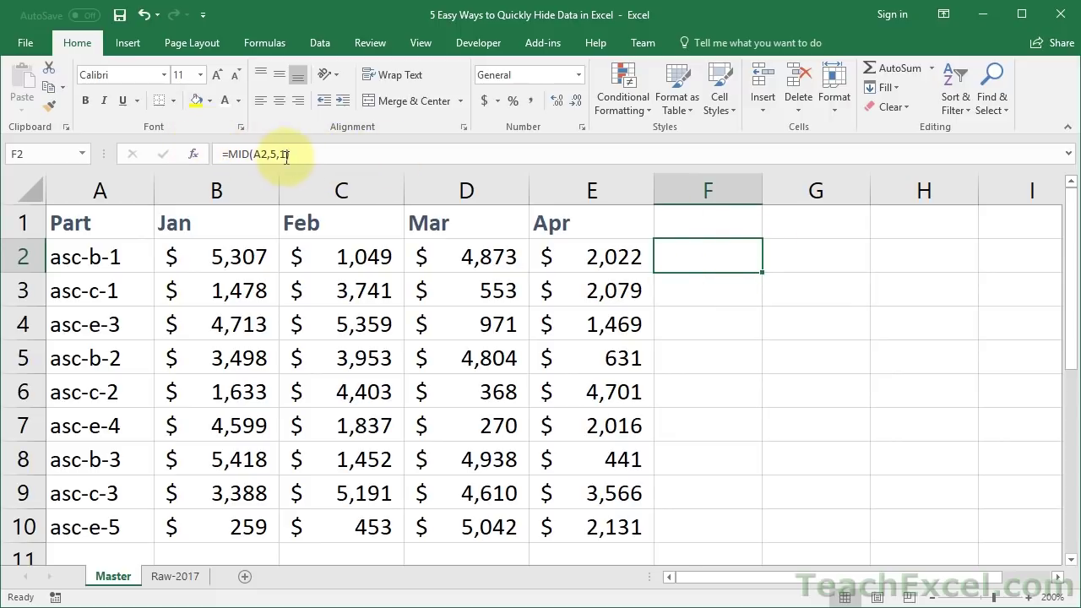
double_click(697, 291)
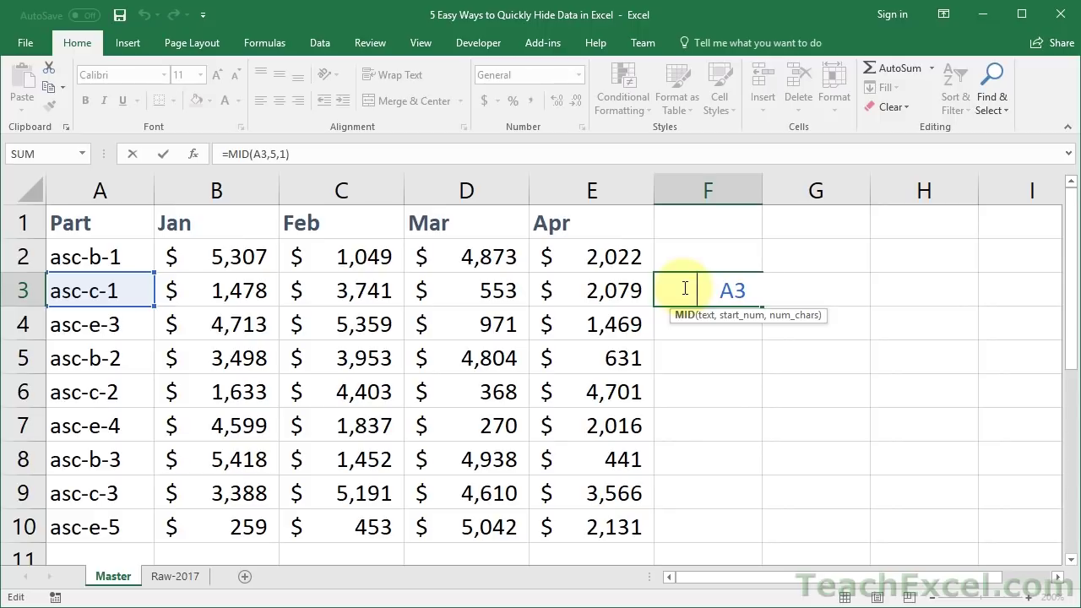
key(Escape)
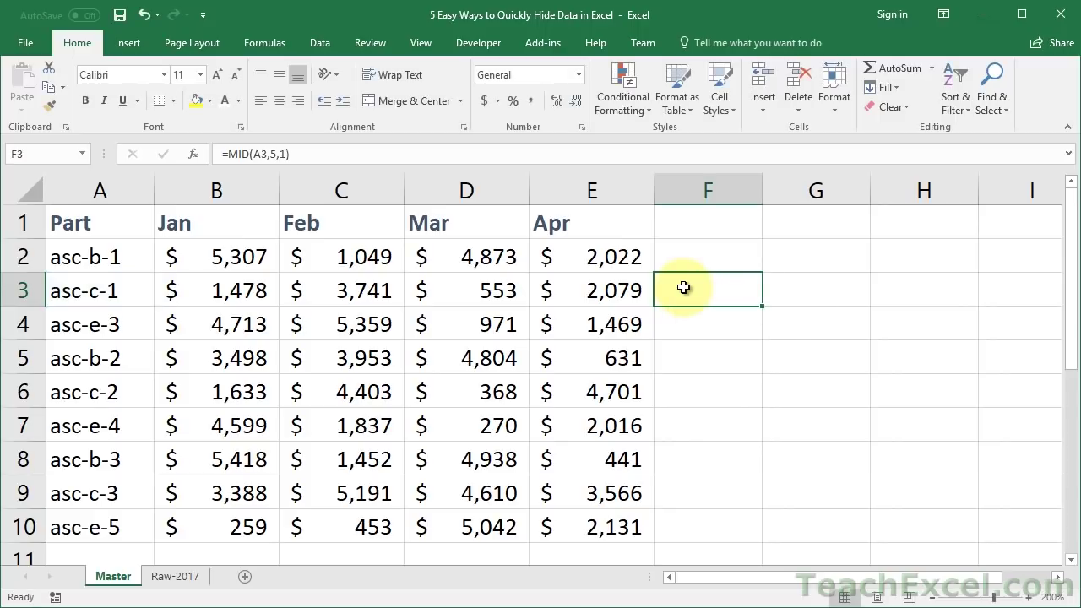
key(Down)
key(Down)
key(Up)
key(Up)
key(Up)
key(Up)
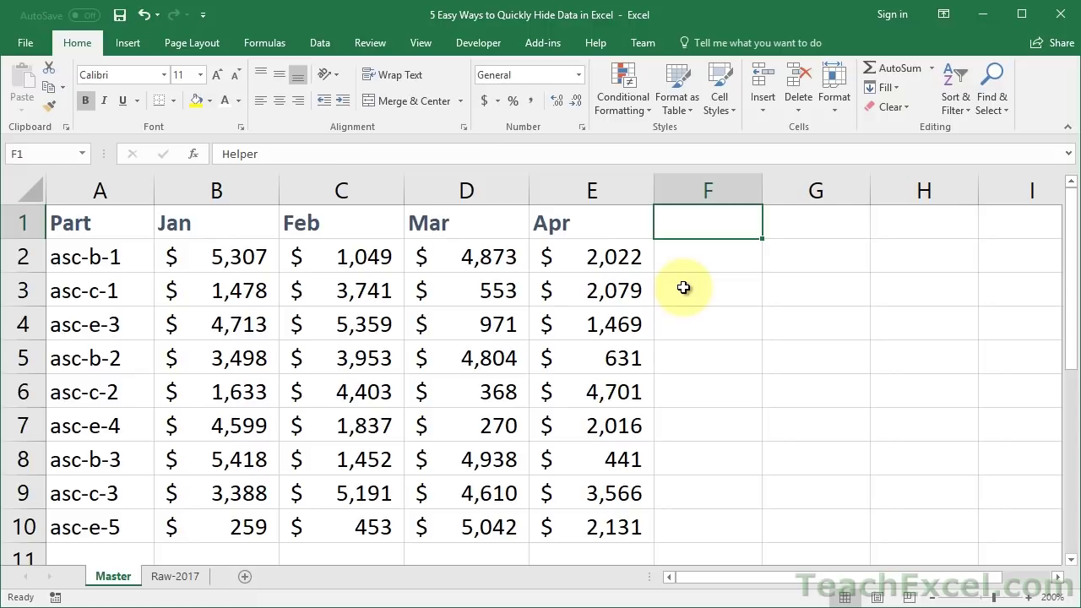
key(Down)
key(Down)
key(Down)
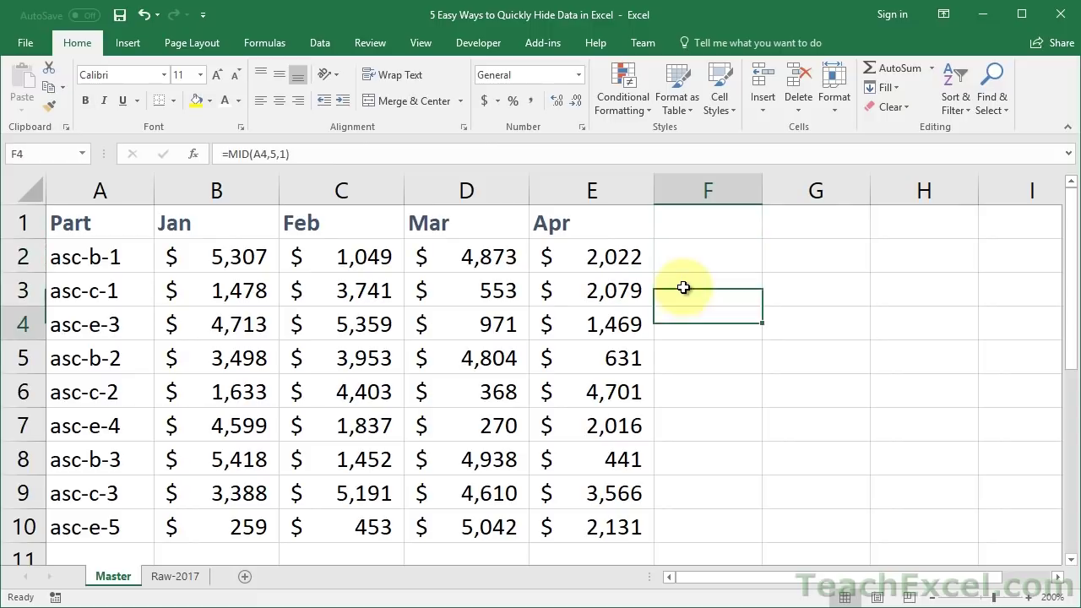
key(Up)
key(Up)
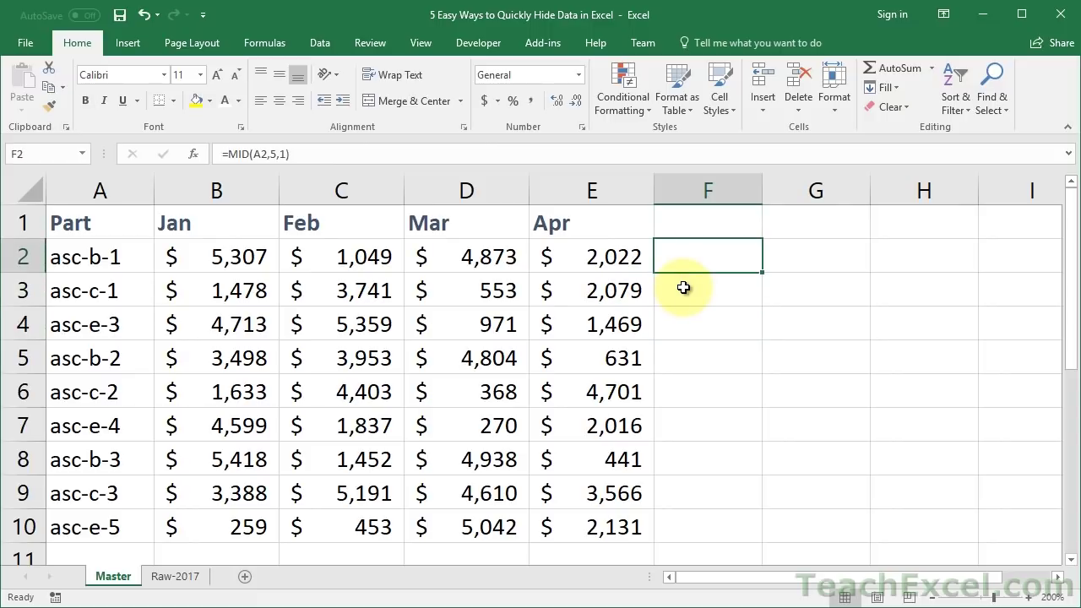
key(ctrl+shift+Down)
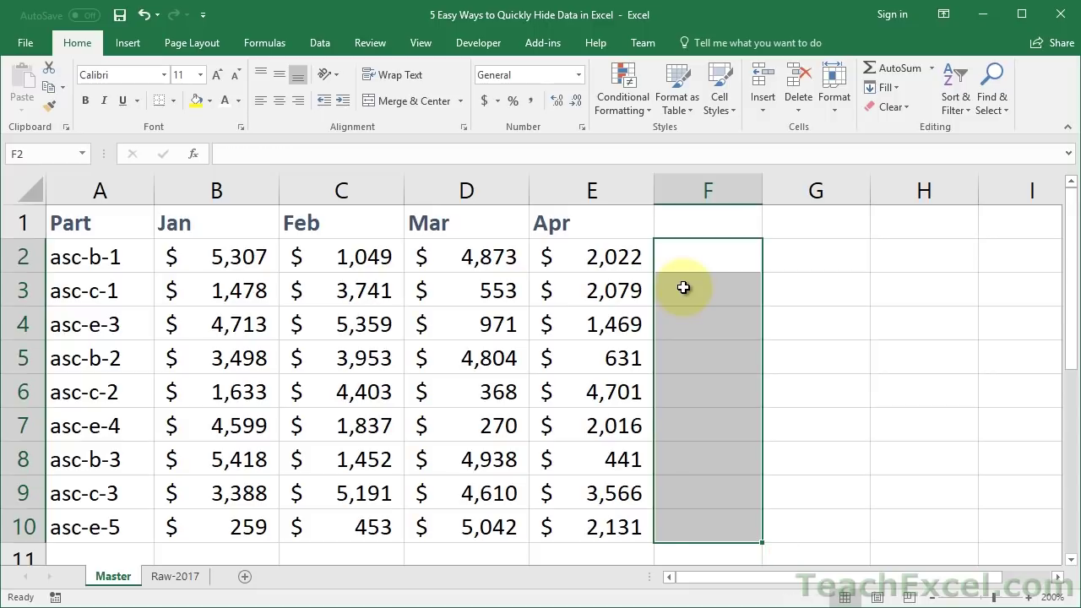
key(ctrl+z)
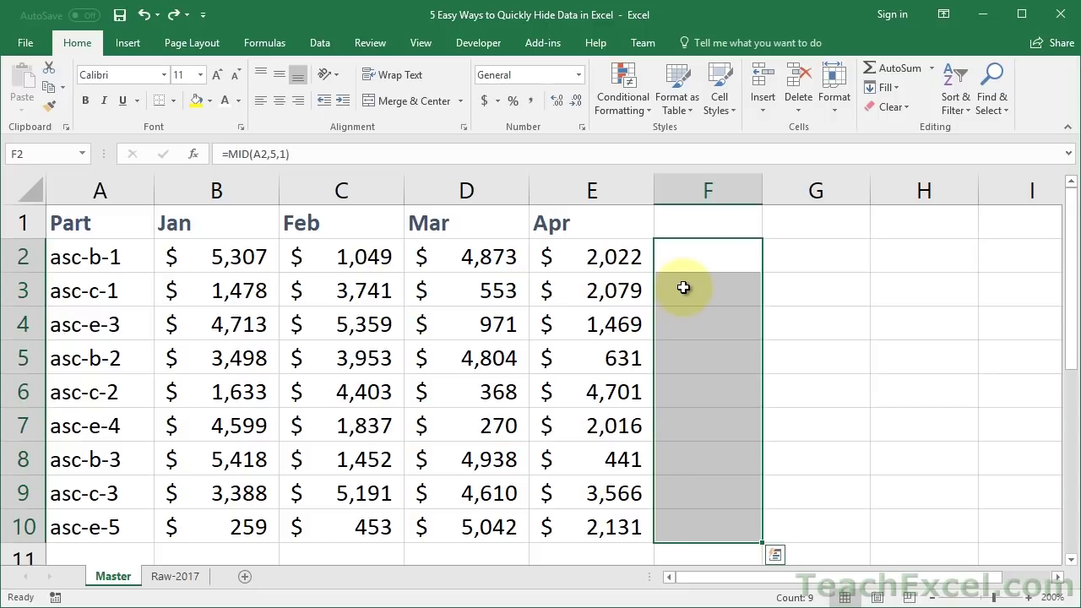
click(695, 230)
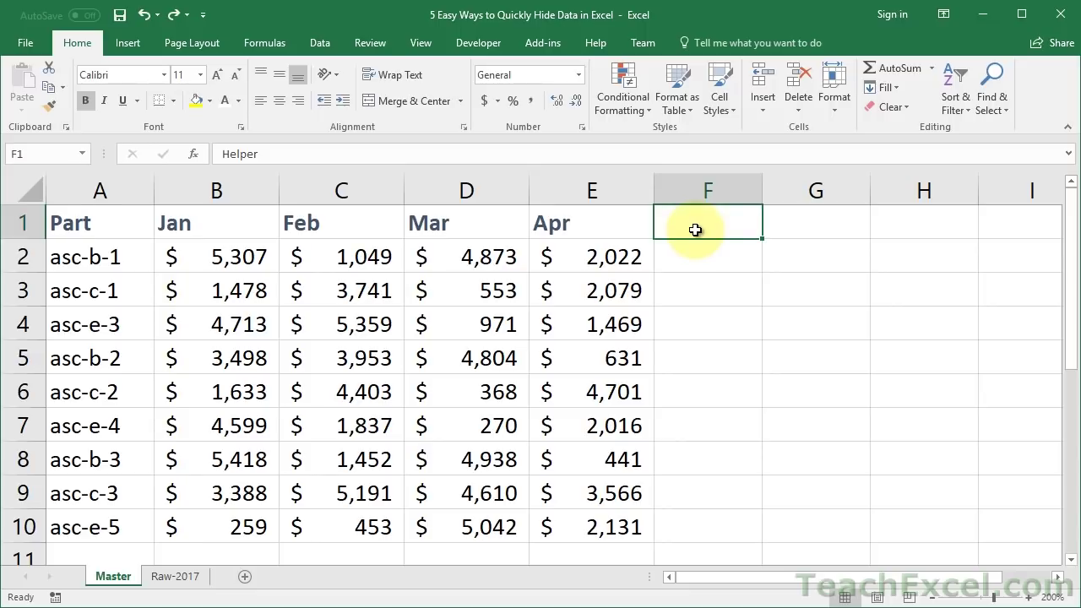
Protect the Master sheet with default settings and confirm editing F2 shows the protection warning.
click(366, 46)
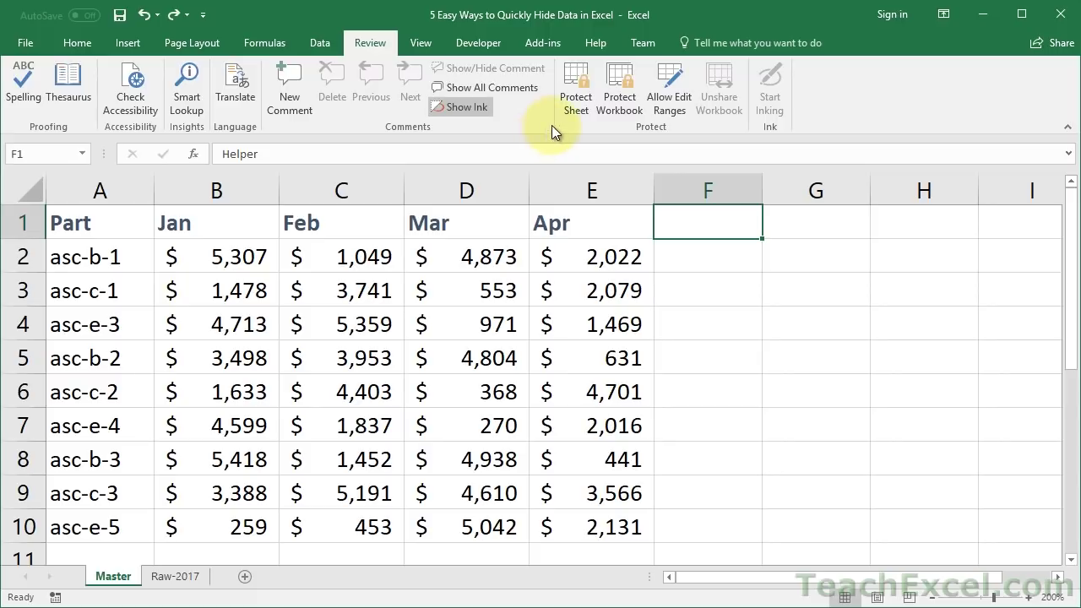
click(577, 89)
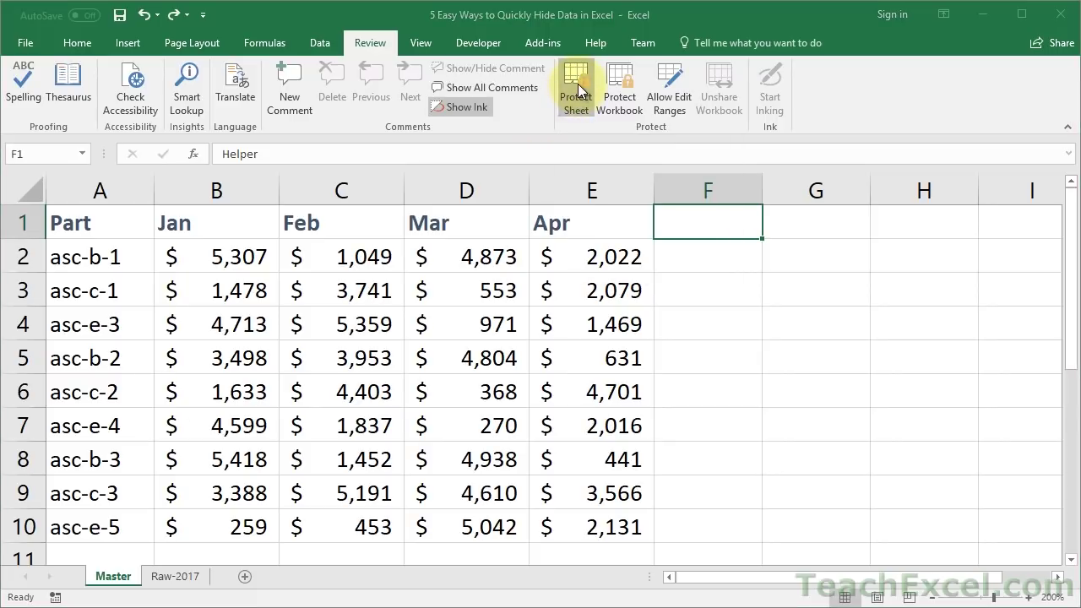
click(310, 405)
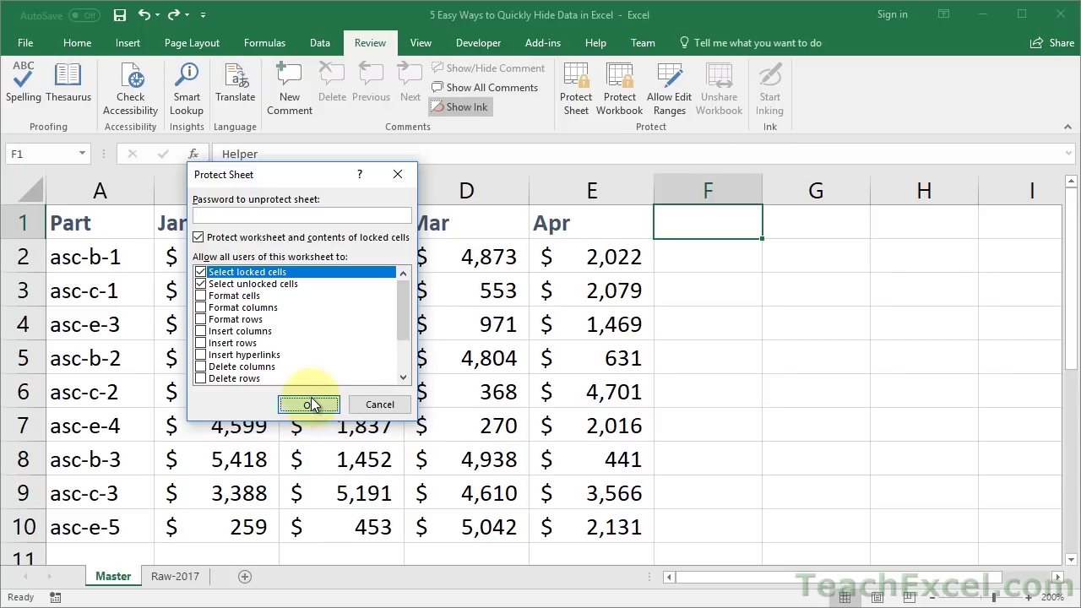
double_click(688, 256)
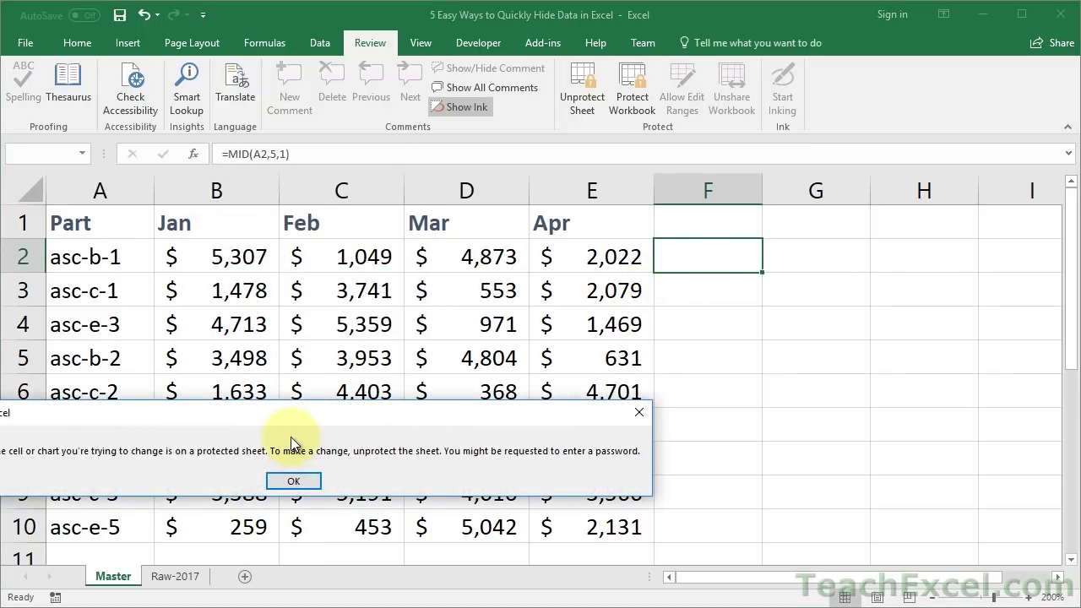
drag(301, 412, 592, 354)
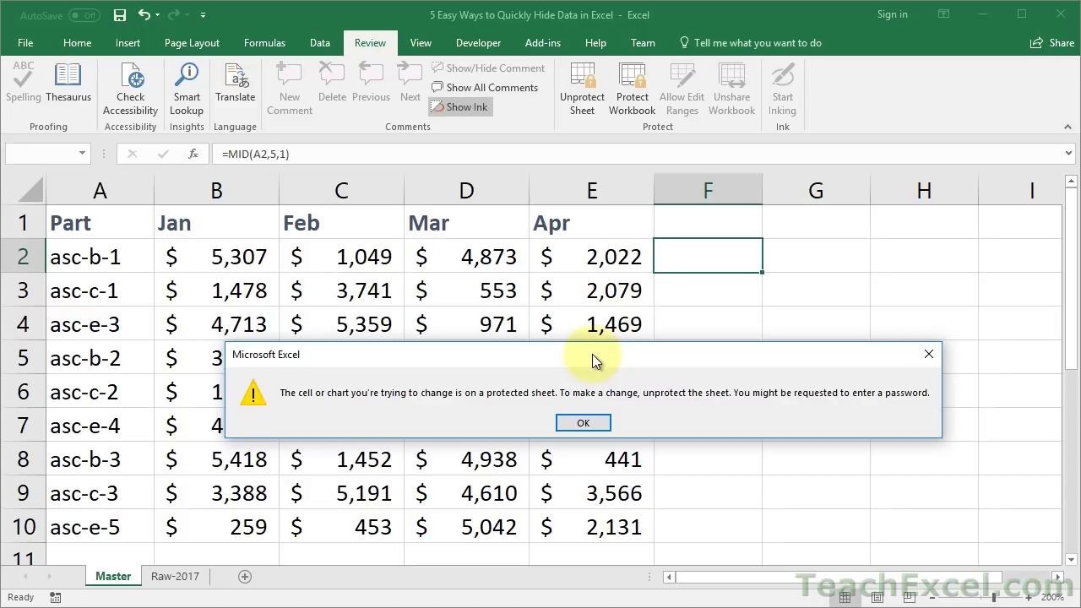
click(583, 422)
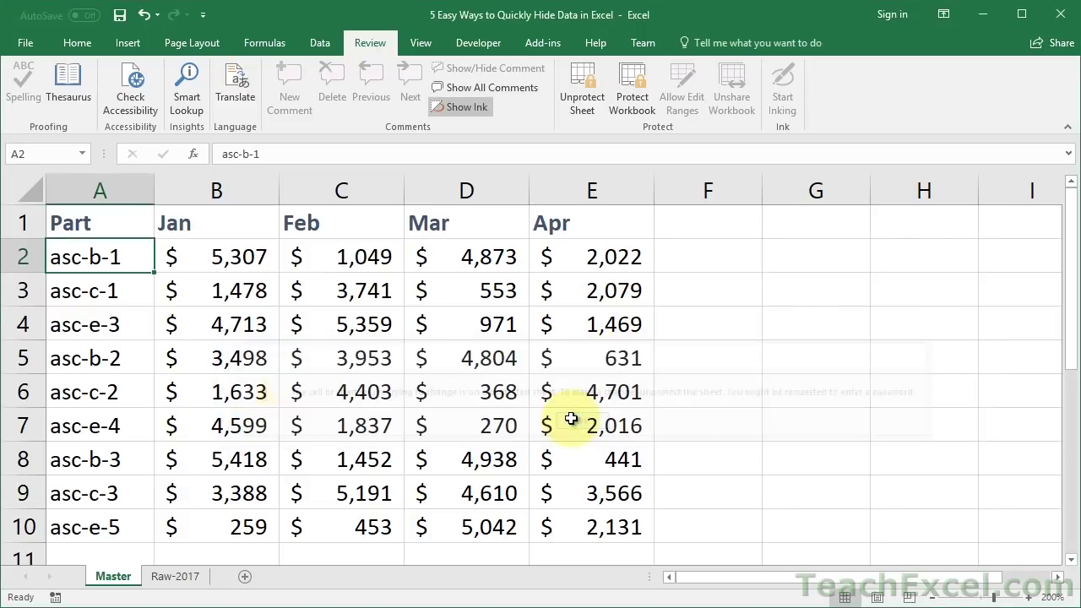
double_click(353, 264)
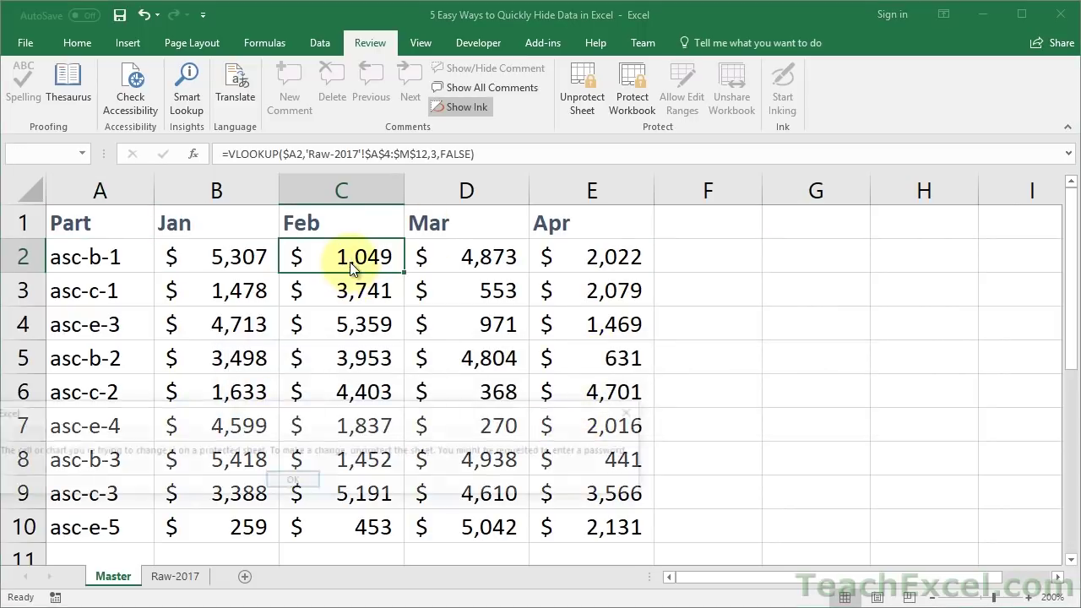
key(Return)
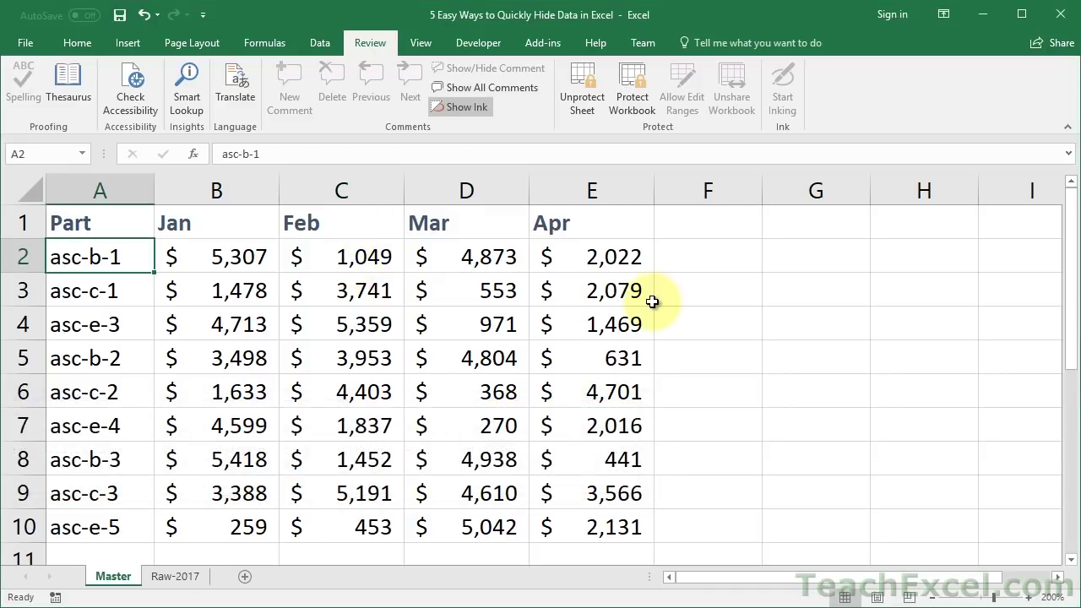
double_click(698, 301)
key(Return)
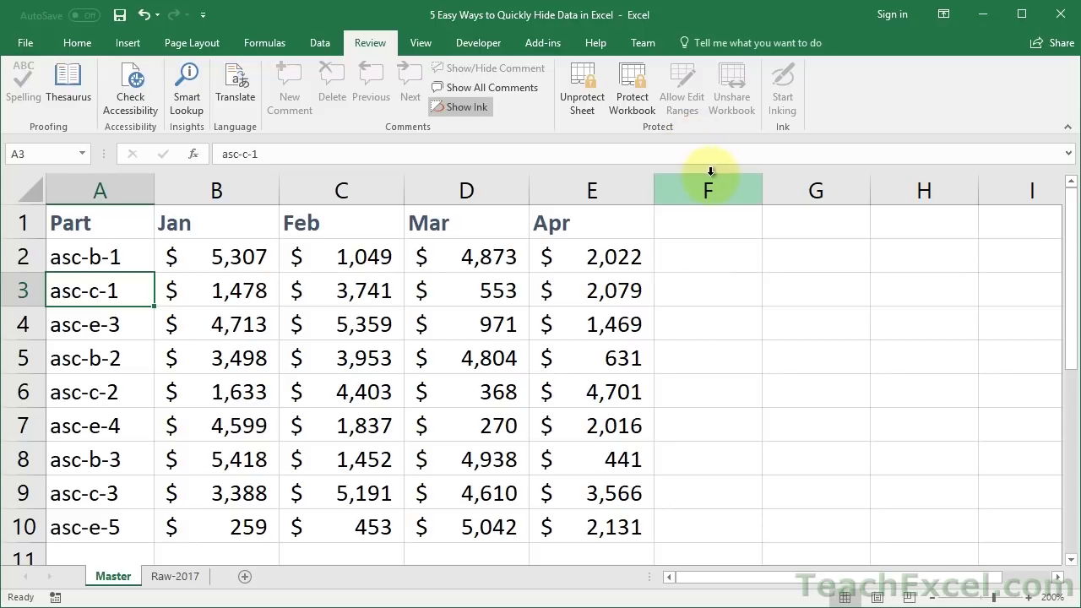
click(710, 174)
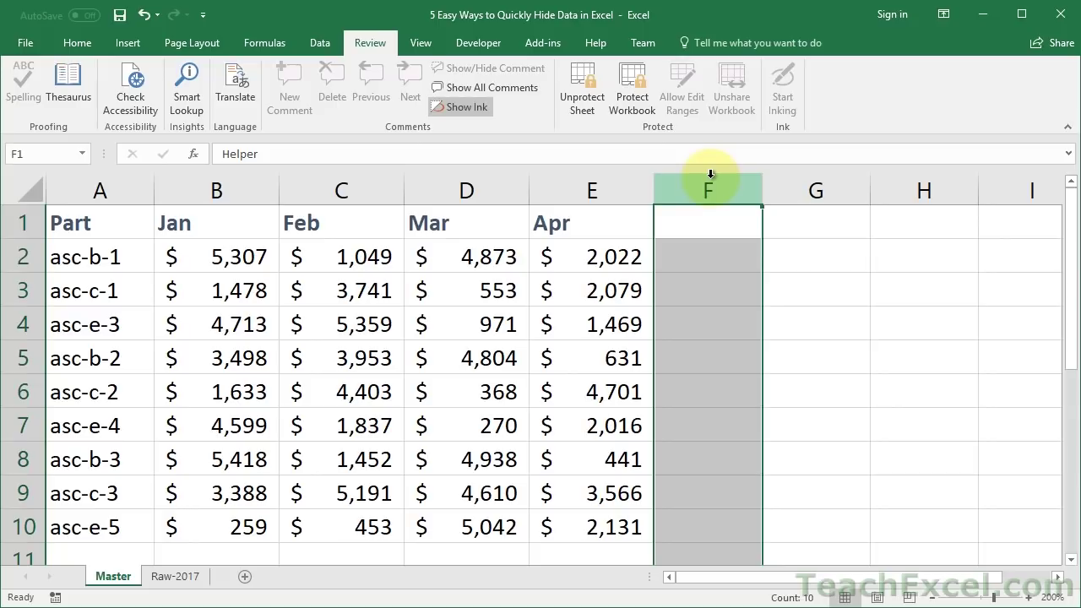
click(690, 221)
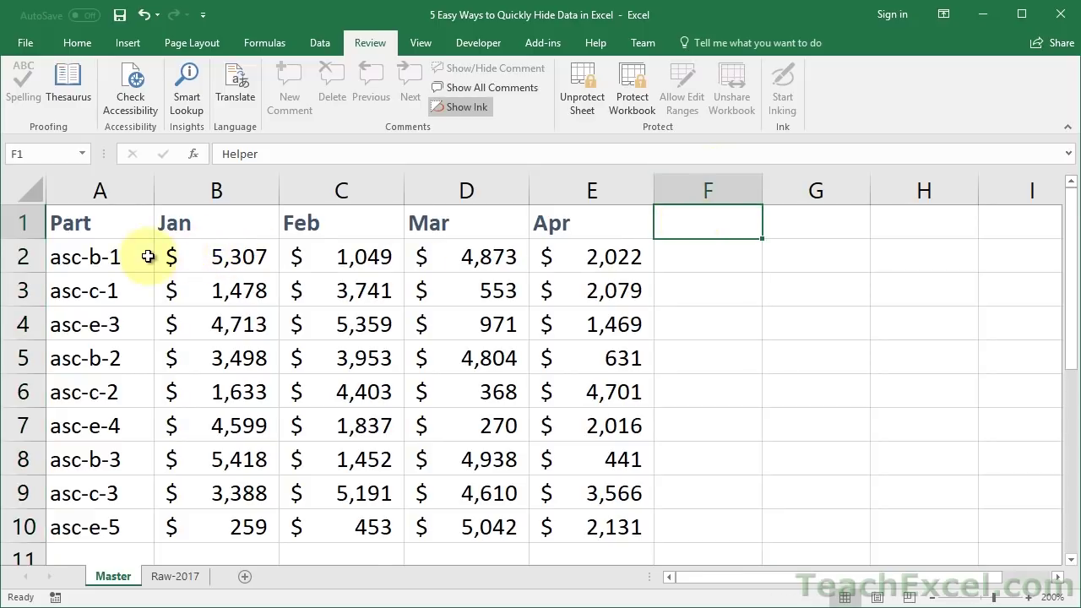
drag(147, 254, 561, 529)
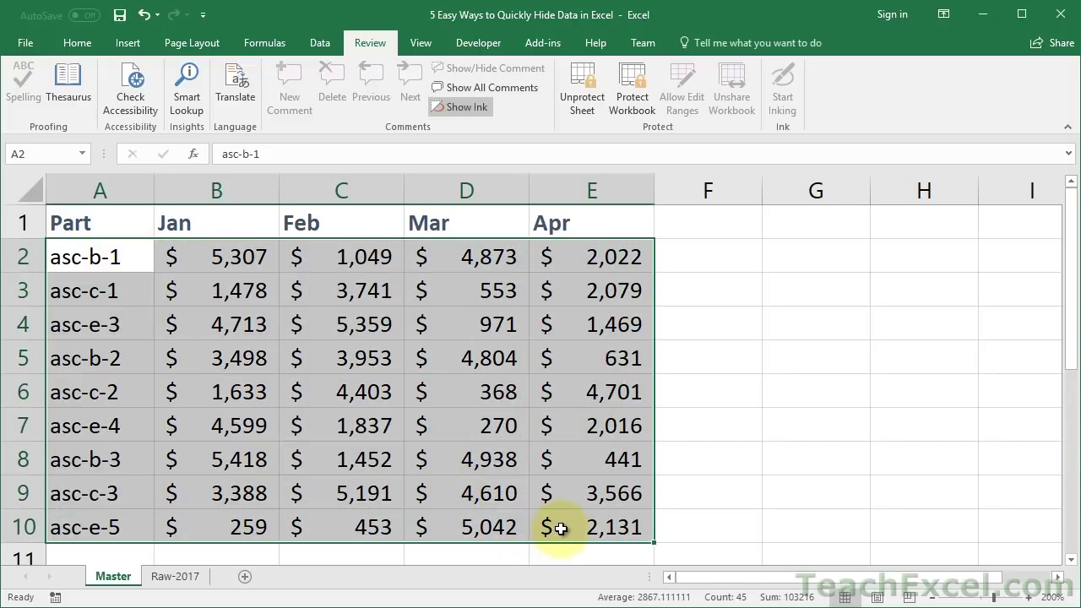
Unprotect the Master sheet and check the Apr formula in E2.
click(576, 95)
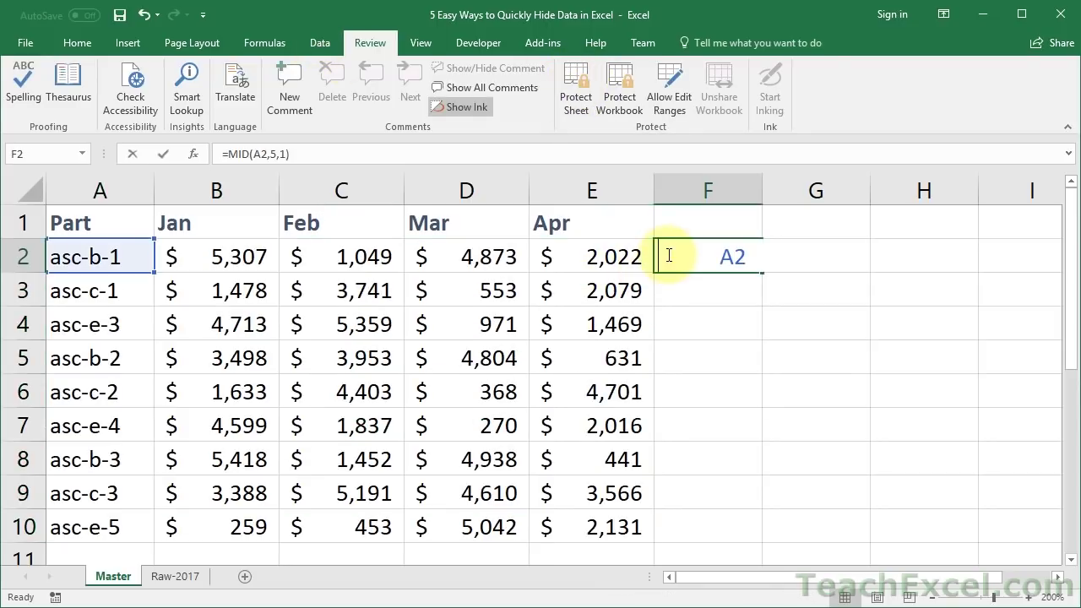
key(Escape)
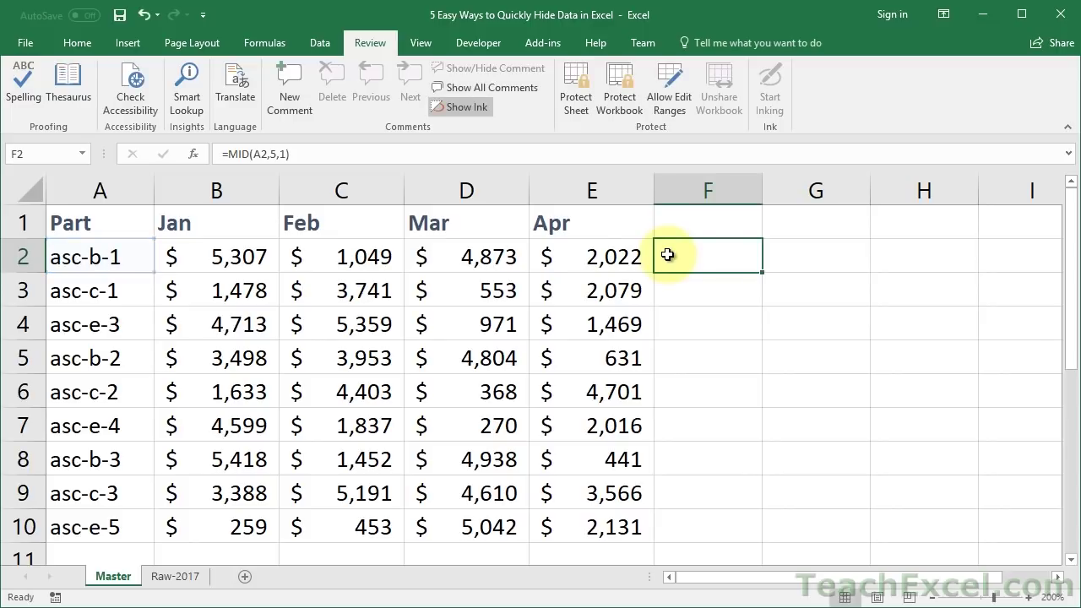
double_click(572, 254)
key(Escape)
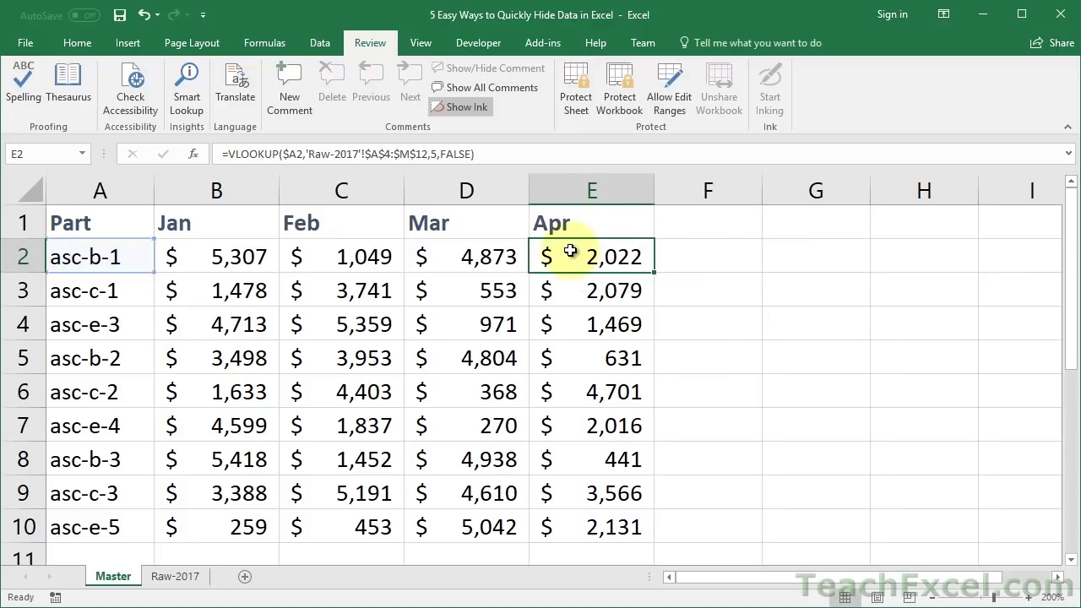
Clear Locked for cells A2:E10 in Format Cells Protection, leaving Hidden unticked.
key(ctrl+shift+Left)
key(ctrl+shift+Down)
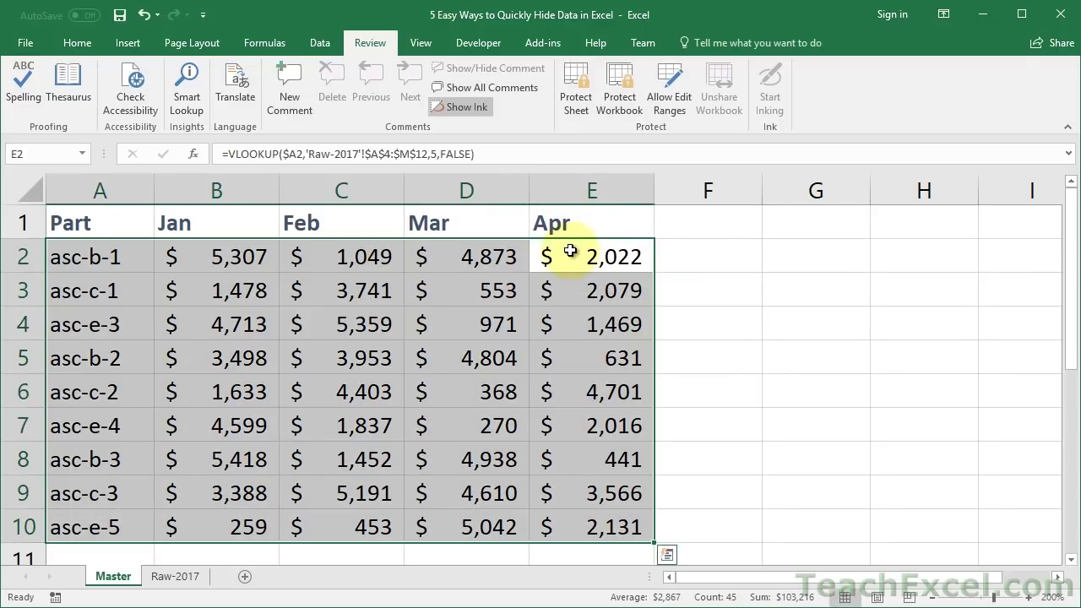
right_click(308, 267)
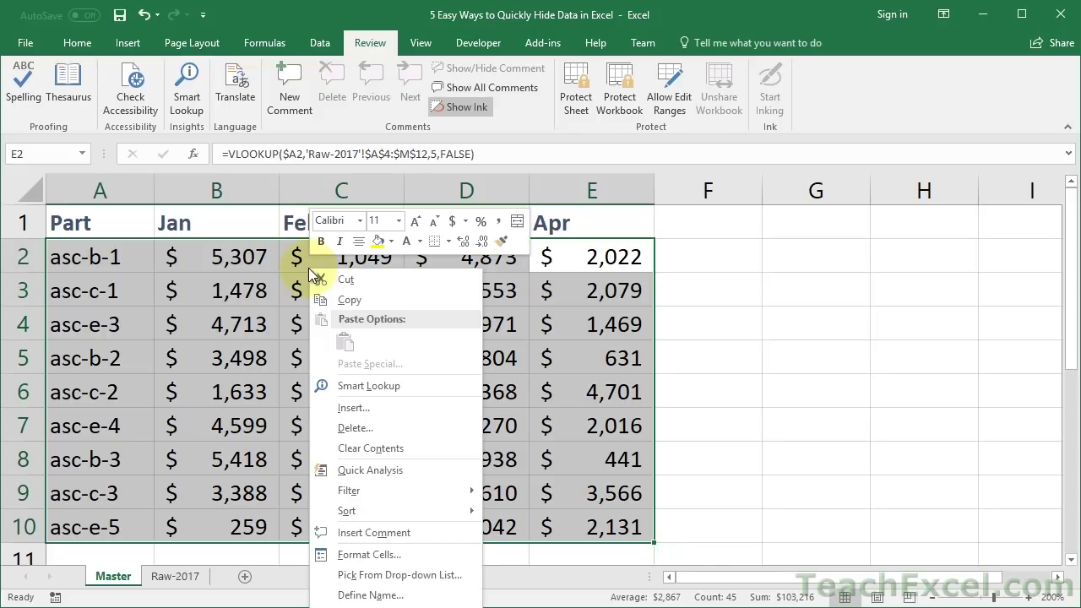
click(392, 553)
drag(366, 344, 458, 109)
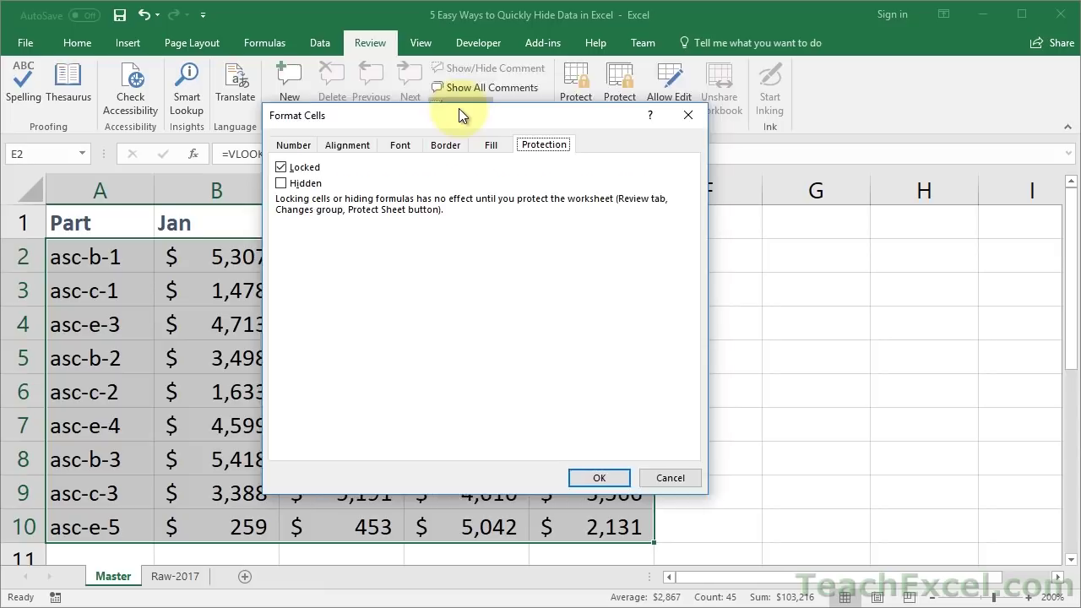
click(277, 183)
click(275, 169)
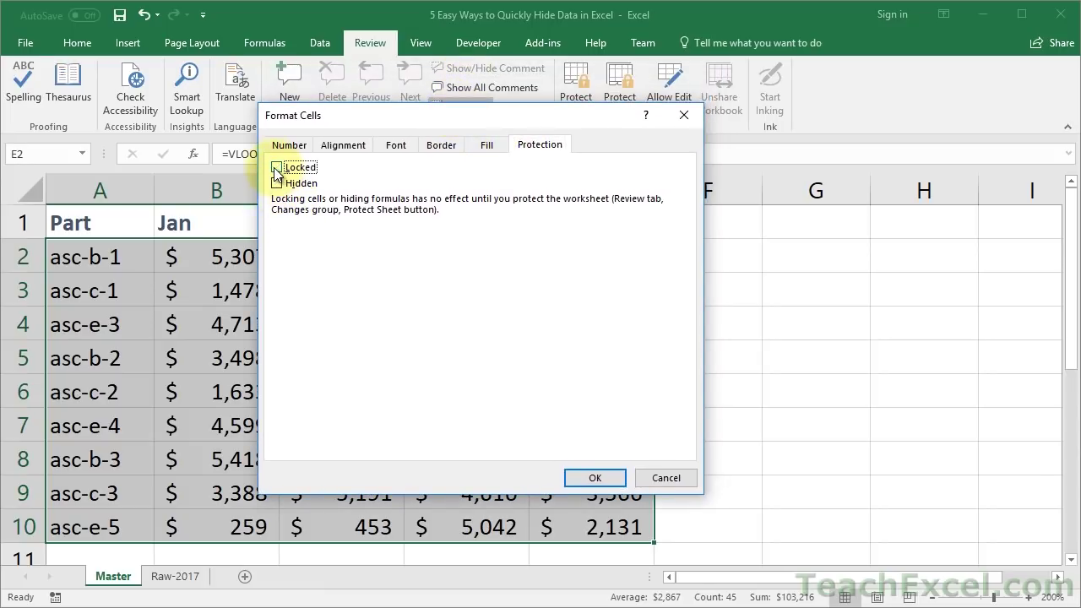
click(277, 182)
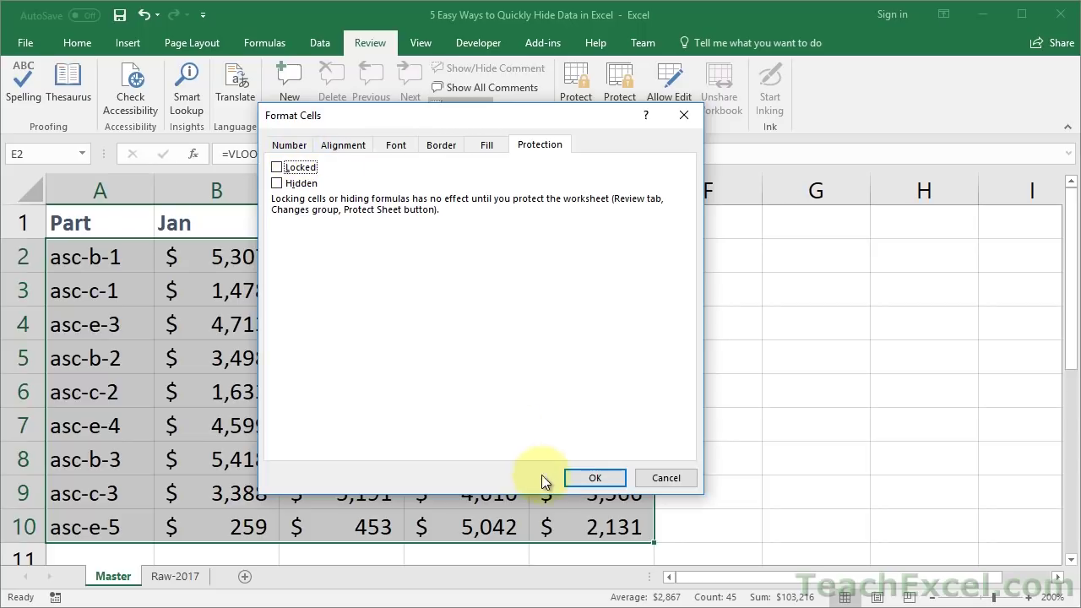
click(590, 478)
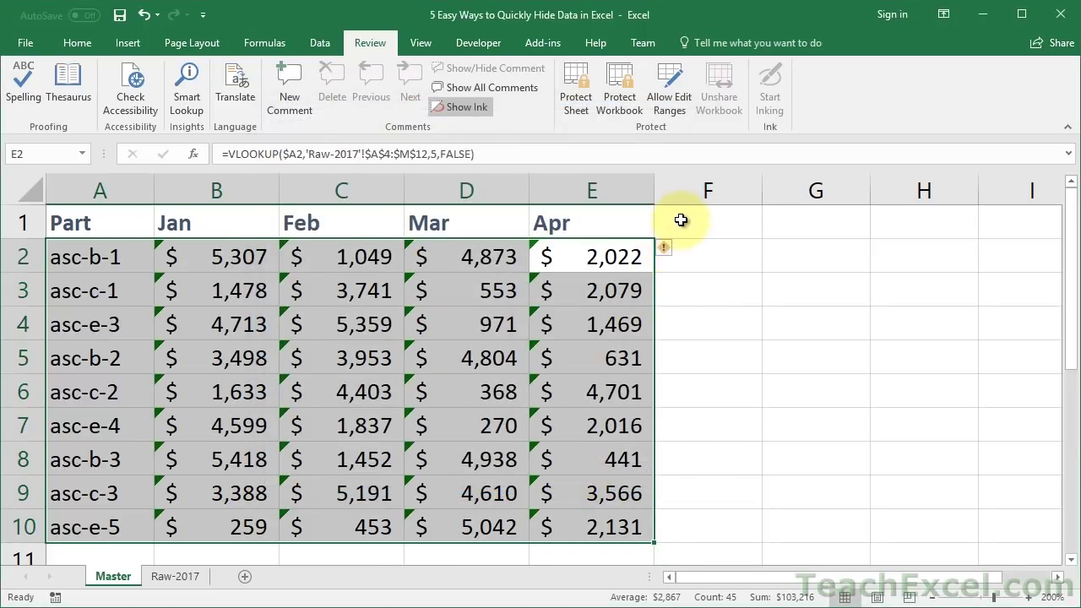
click(681, 221)
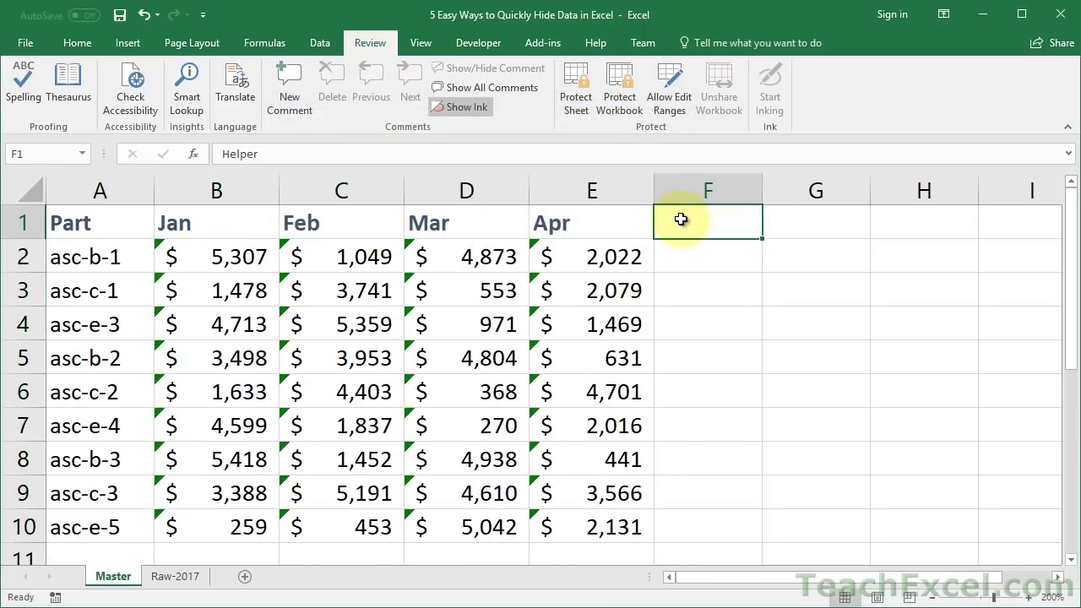
Protect the Master sheet again and confirm the F2 helper formula rejects edits.
click(582, 107)
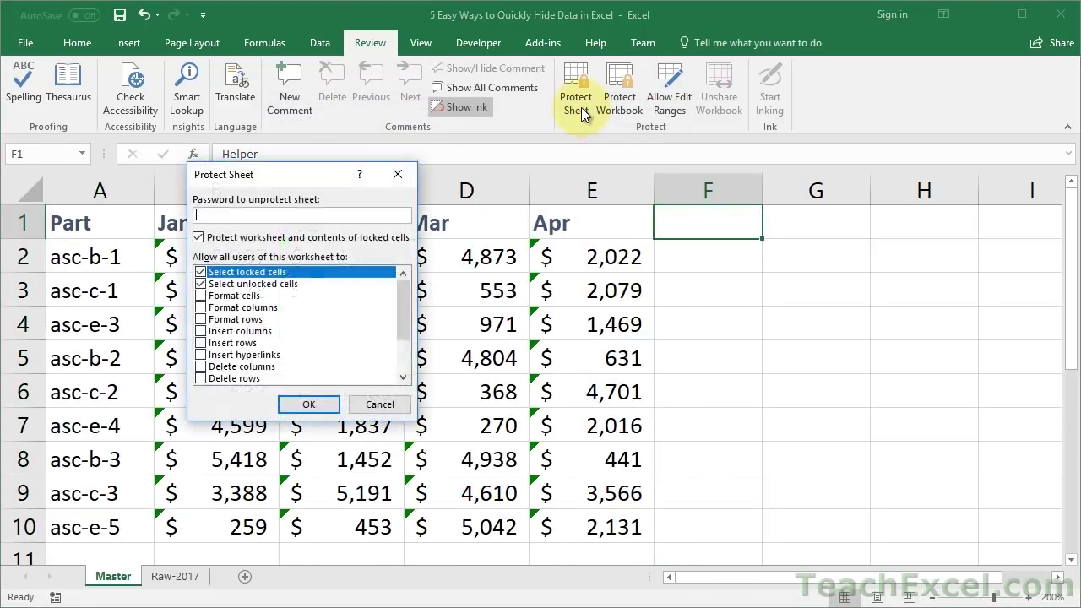
click(306, 406)
click(695, 263)
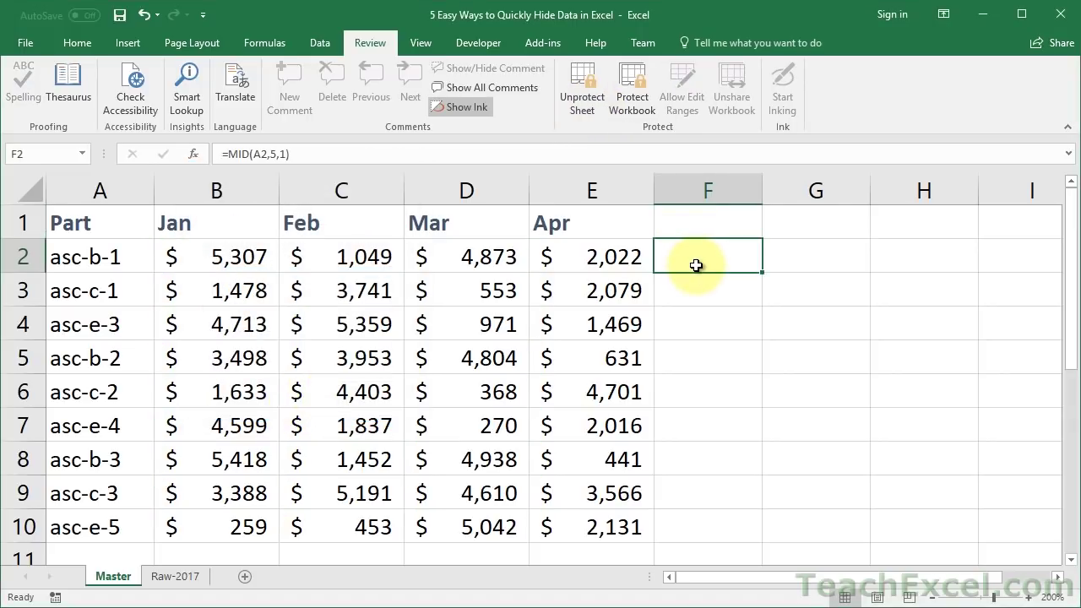
double_click(696, 265)
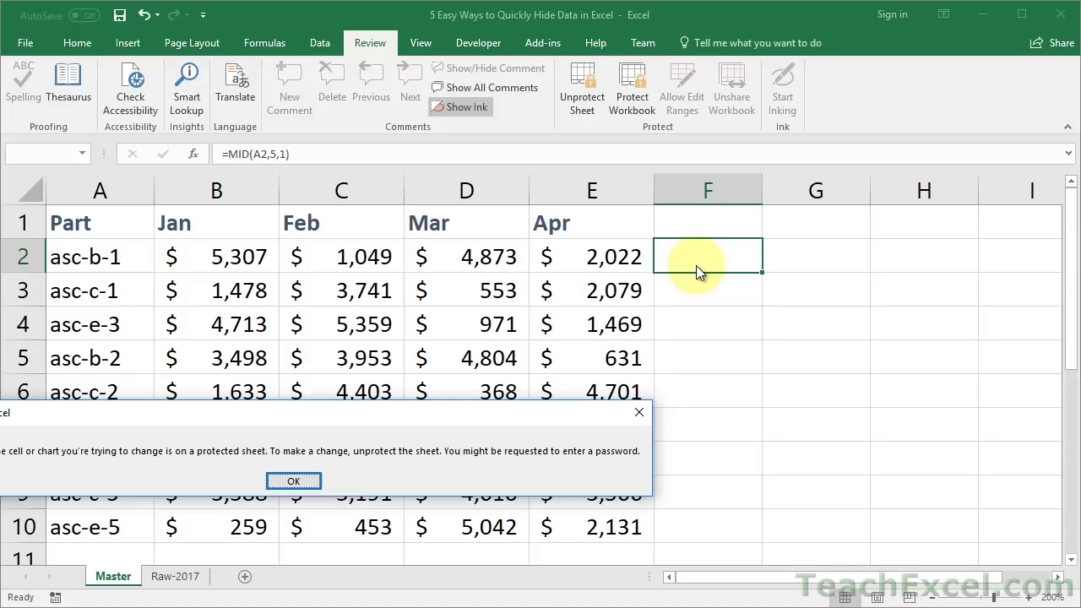
key(Return)
Verify E2 and D2 accept clearing and typing 'asdf' (then undone) while the Mar header D1 is refused.
key(Left)
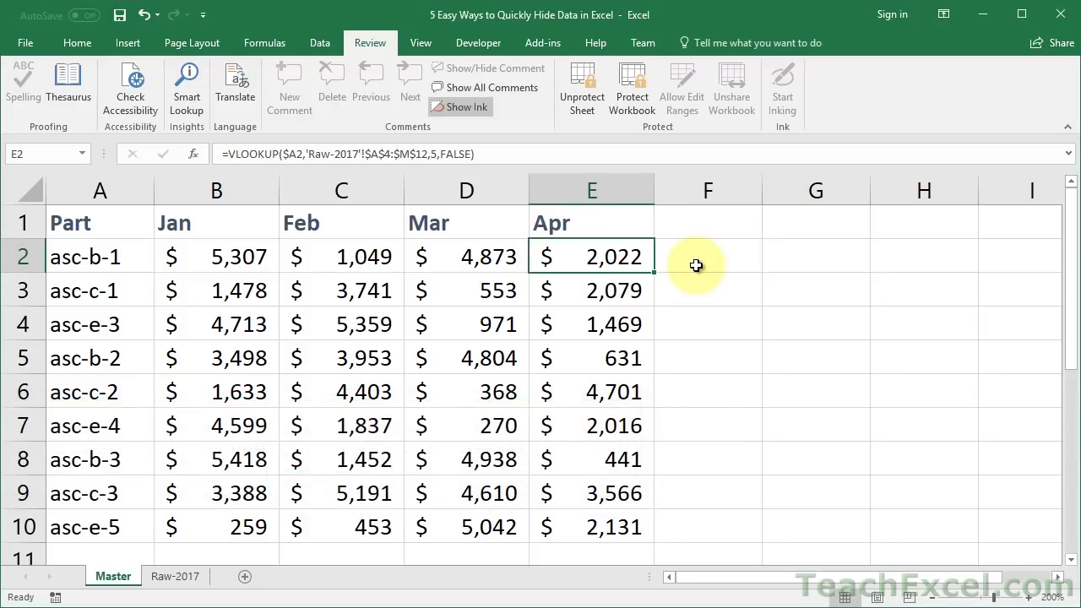
key(Delete)
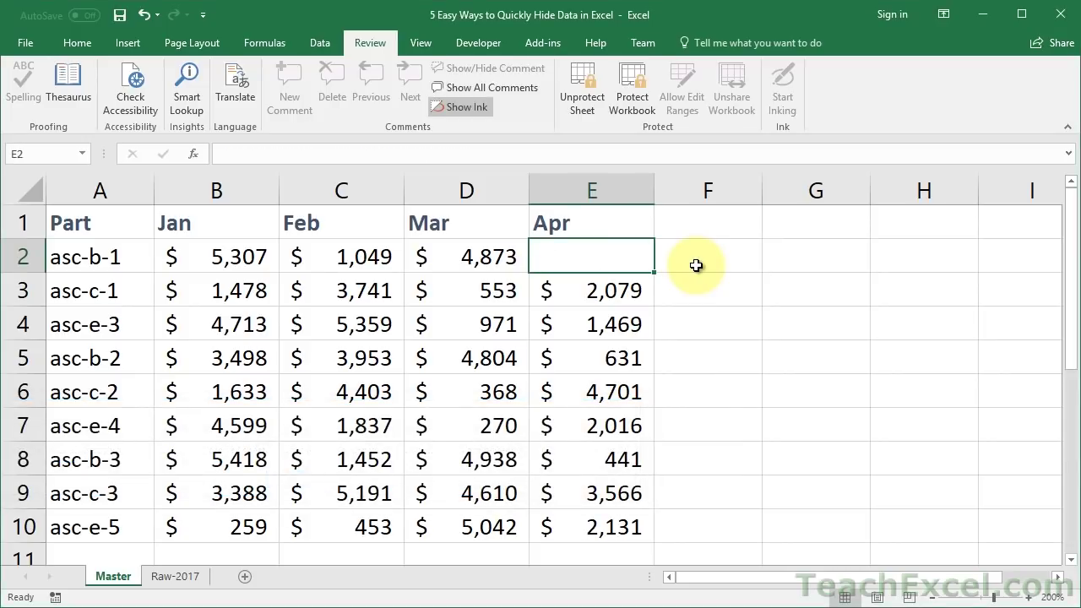
key(ctrl+z)
key(Left)
key(Delete)
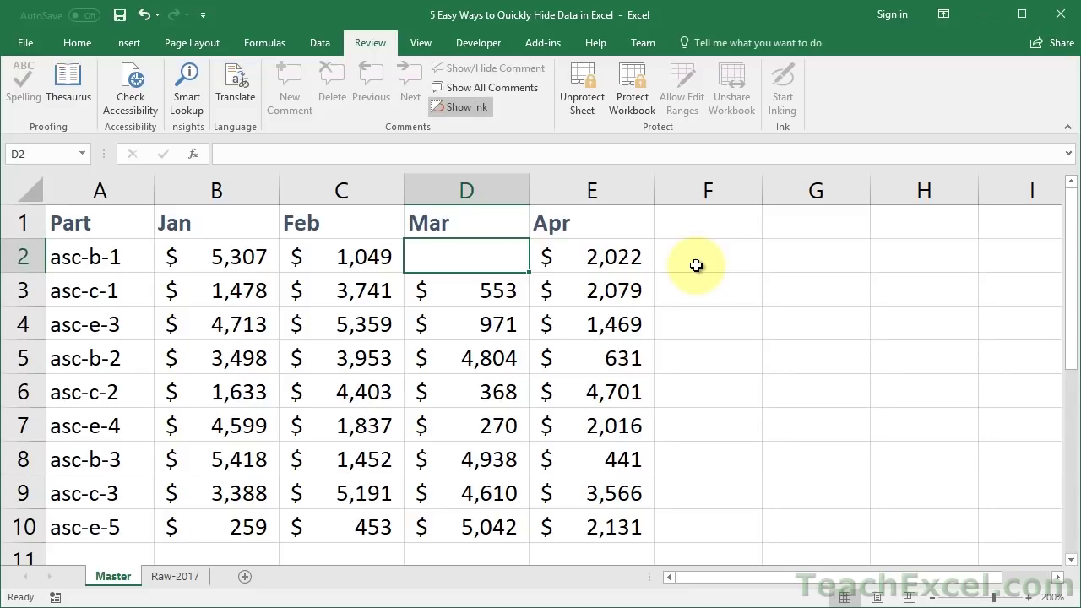
key(ctrl+z)
text(asdf)
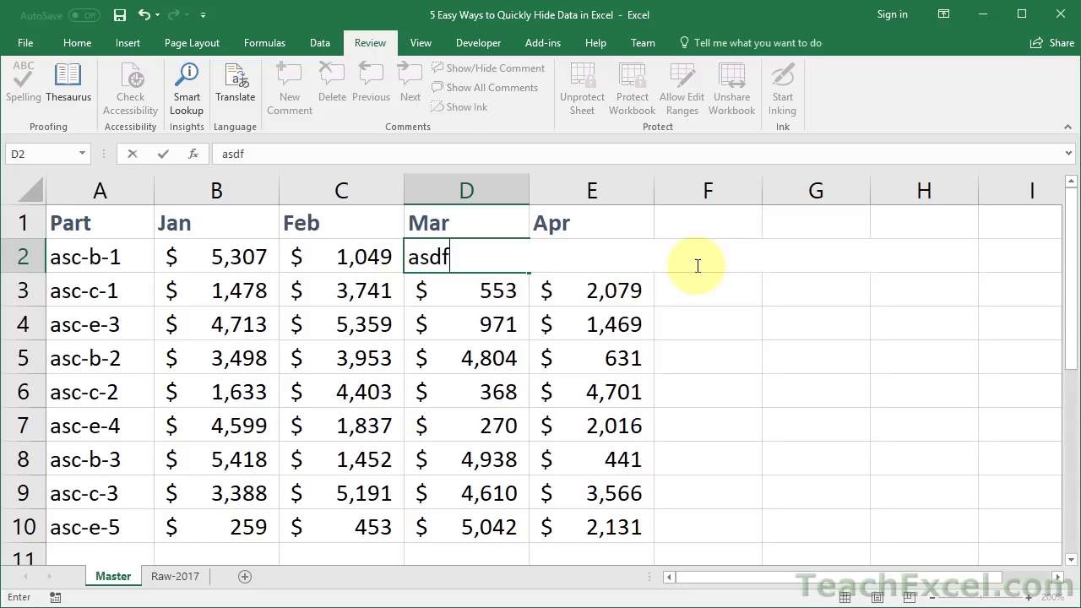
key(Return)
key(ctrl+z)
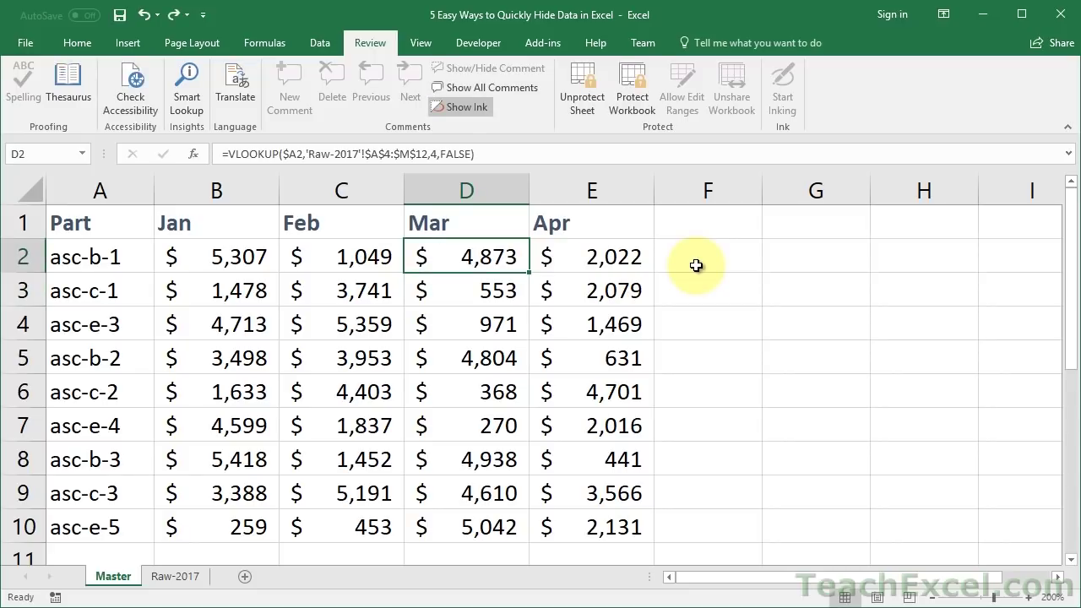
key(Up)
key(Delete)
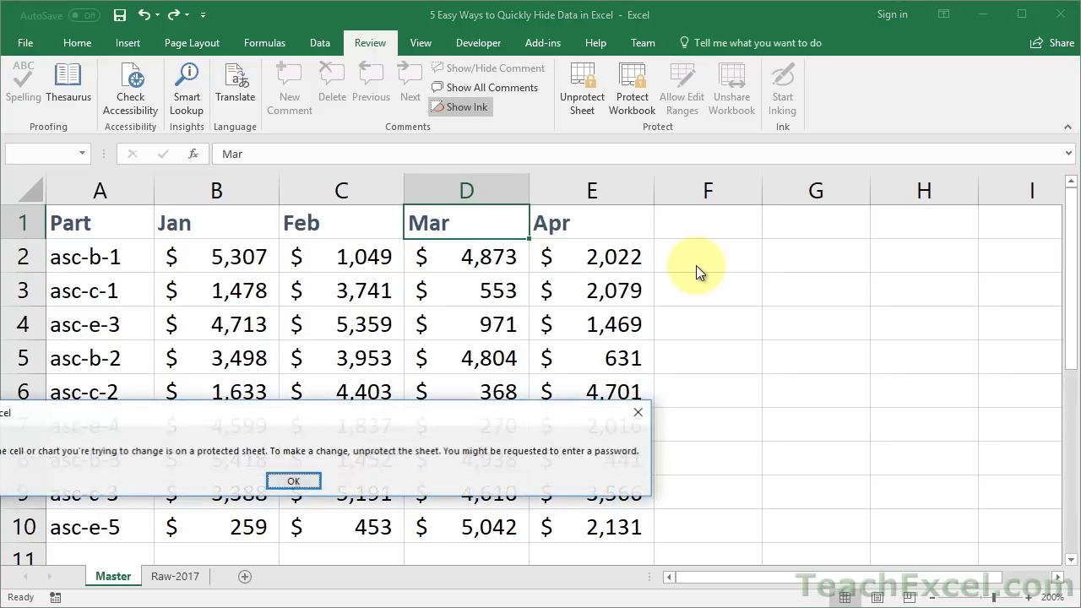
key(Return)
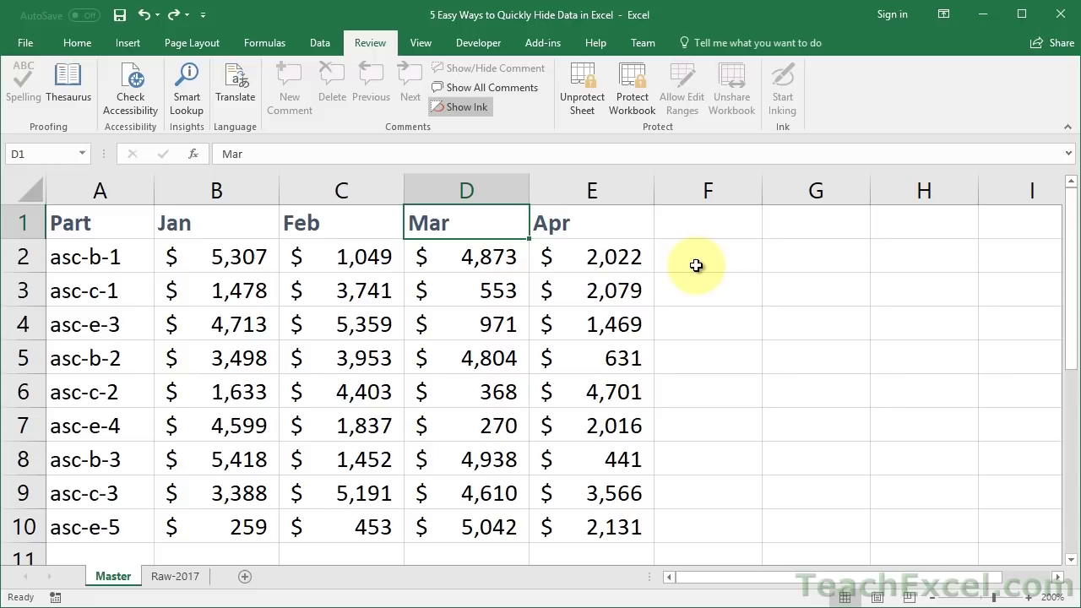
Unprotect the Master sheet and select the April value in E2.
click(577, 91)
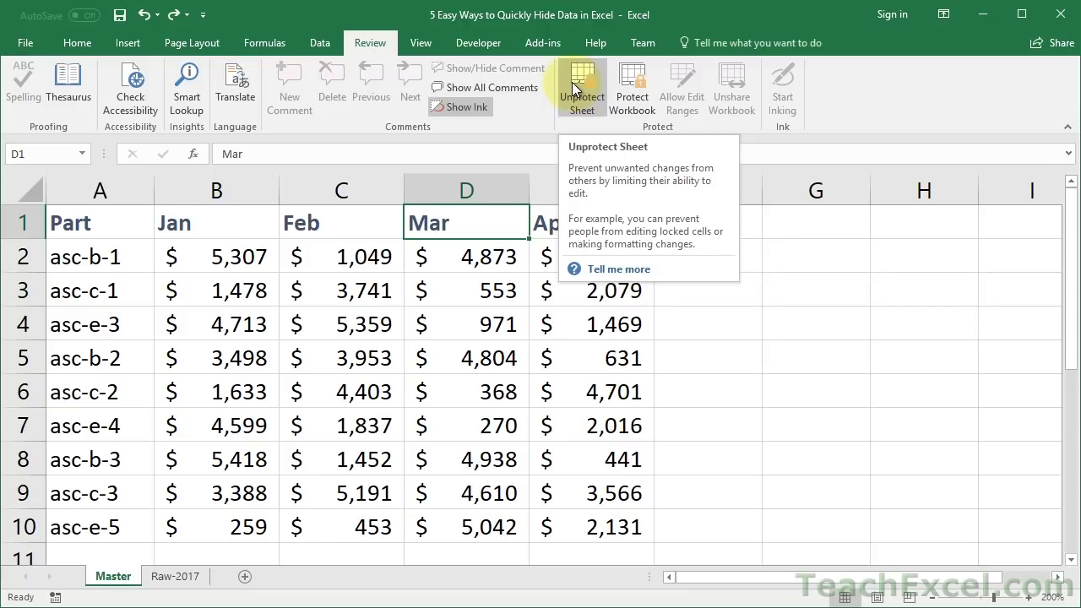
click(572, 82)
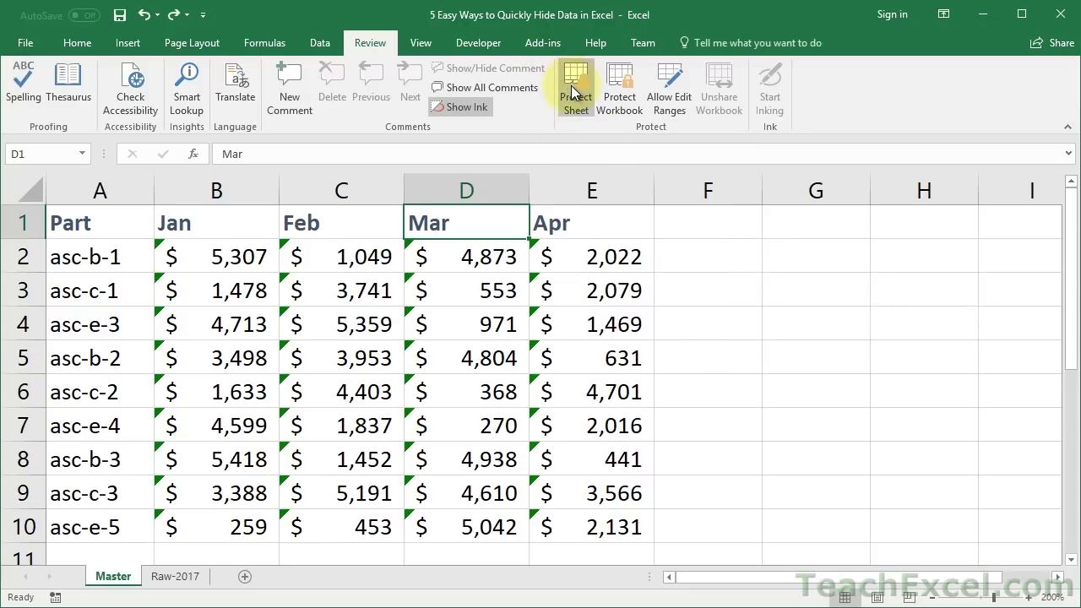
click(554, 255)
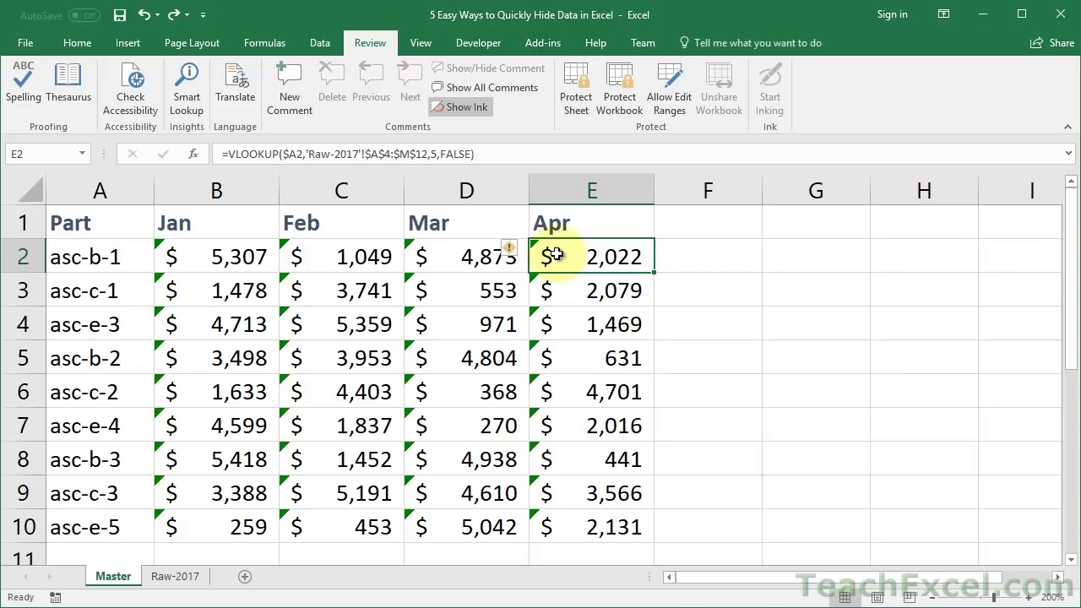
Tick Locked for cells A2:E10 in Format Cells Protection.
key(ctrl+shift+Left)
key(ctrl+shift+Down)
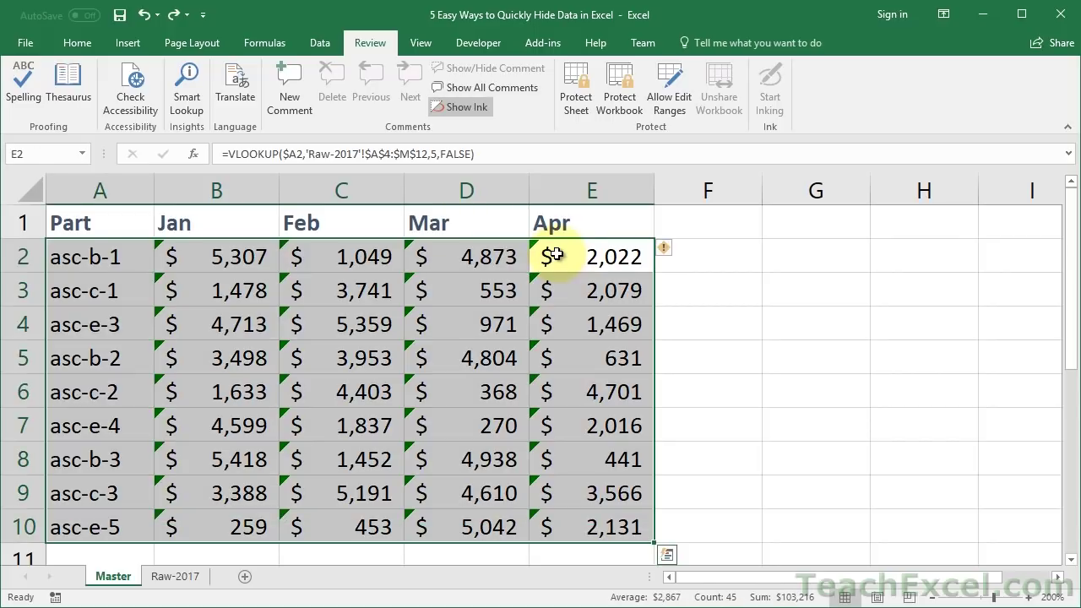
right_click(344, 293)
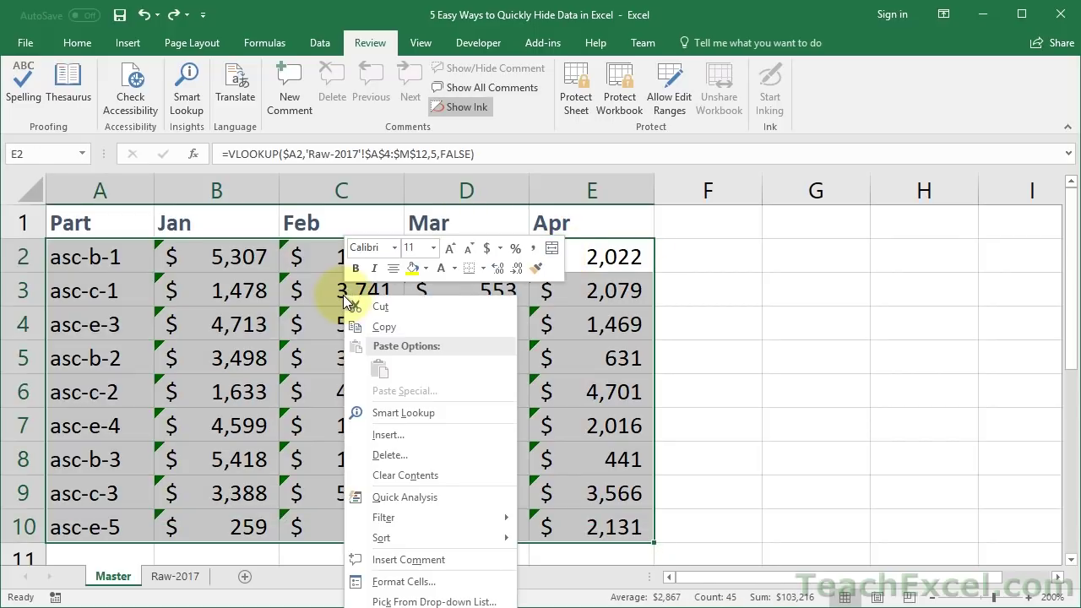
click(403, 583)
click(215, 443)
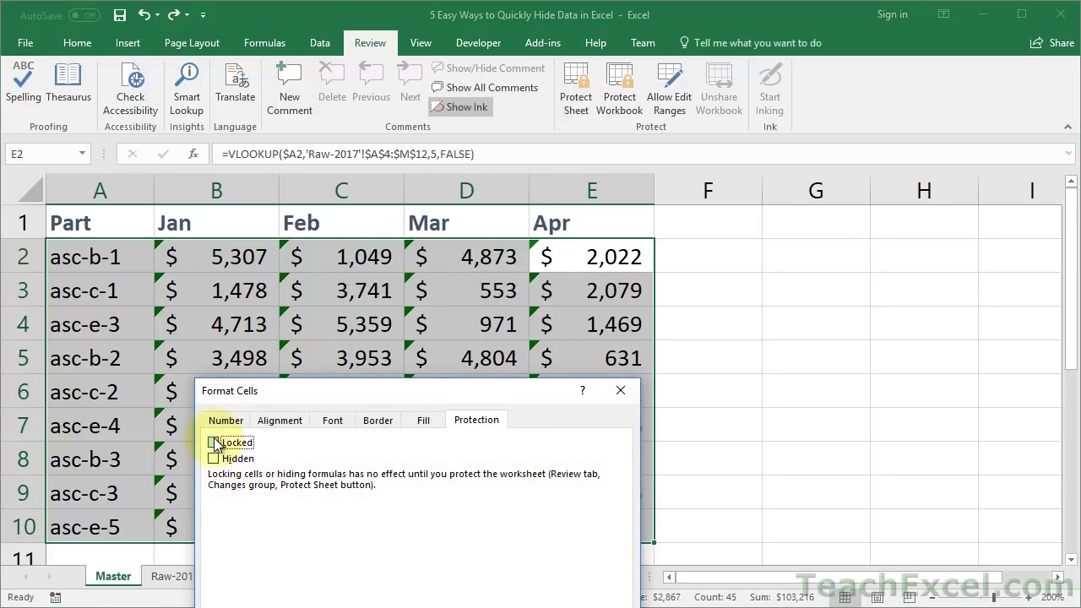
click(214, 443)
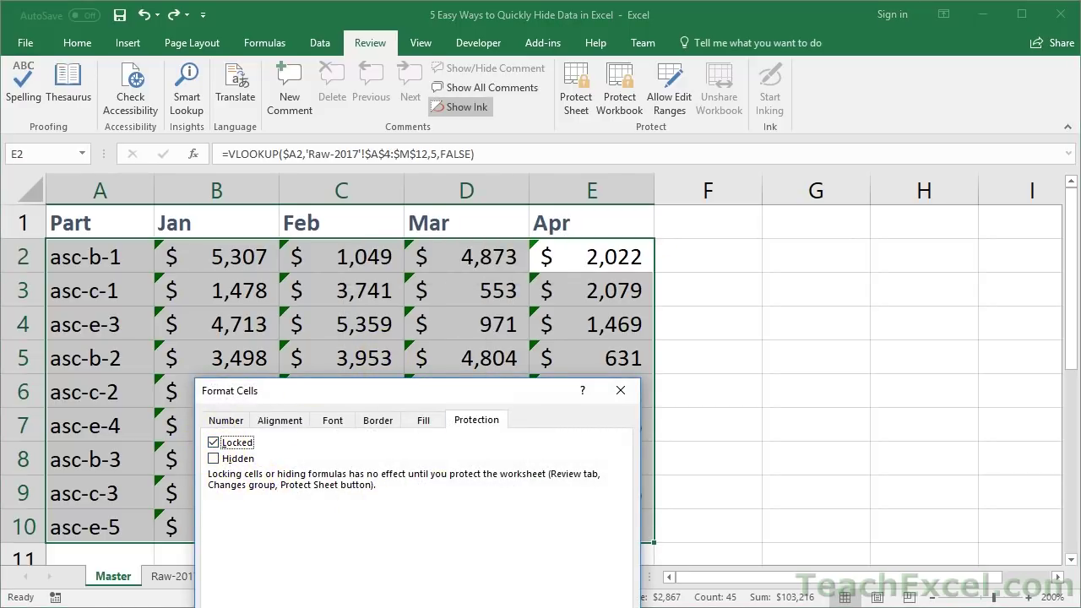
key(Return)
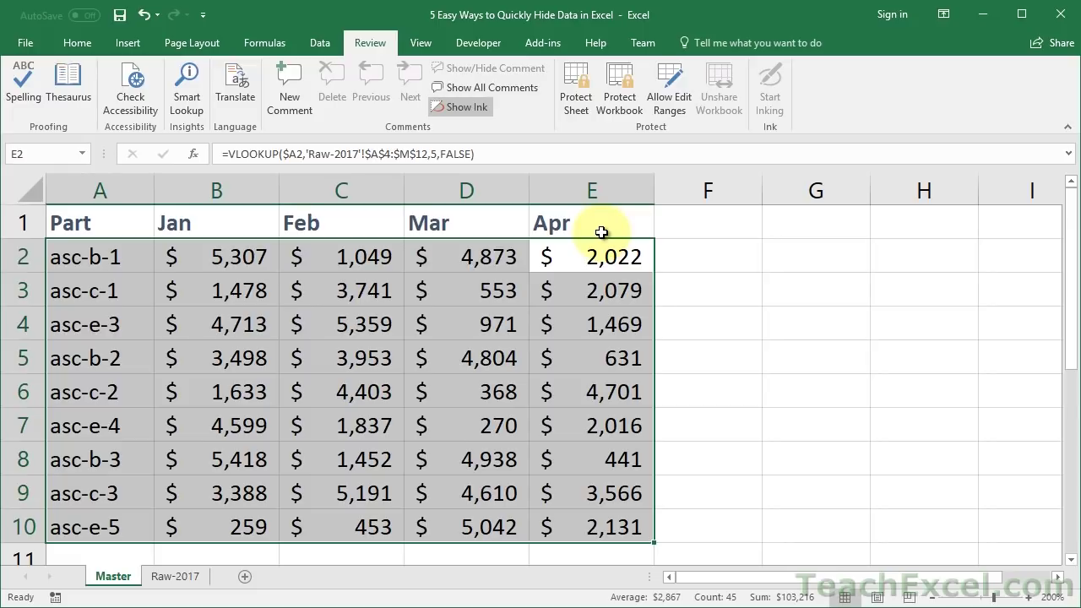
click(836, 258)
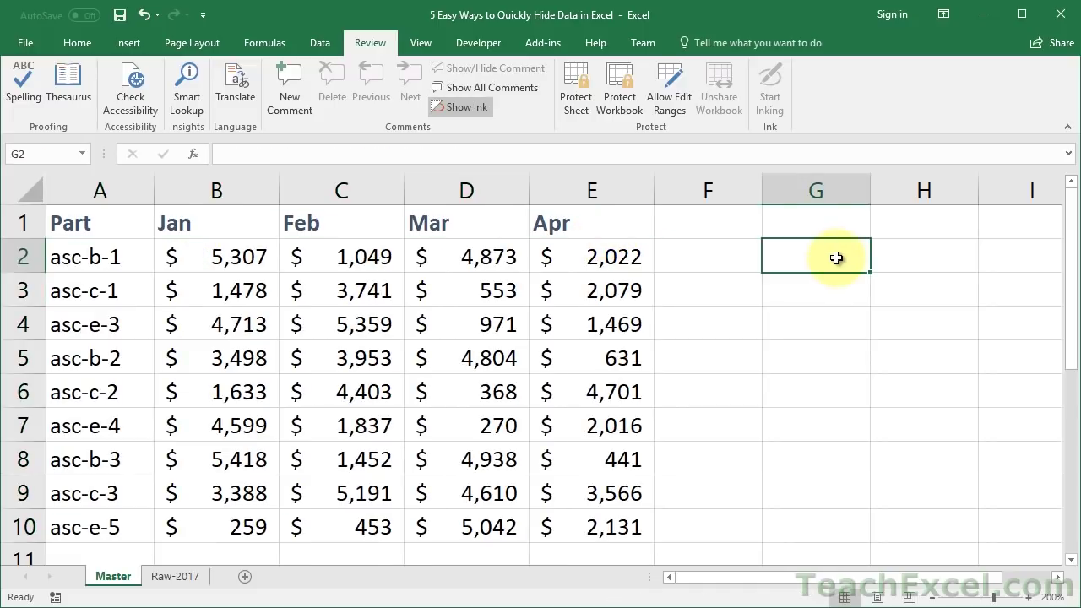
key(Left)
key(Left)
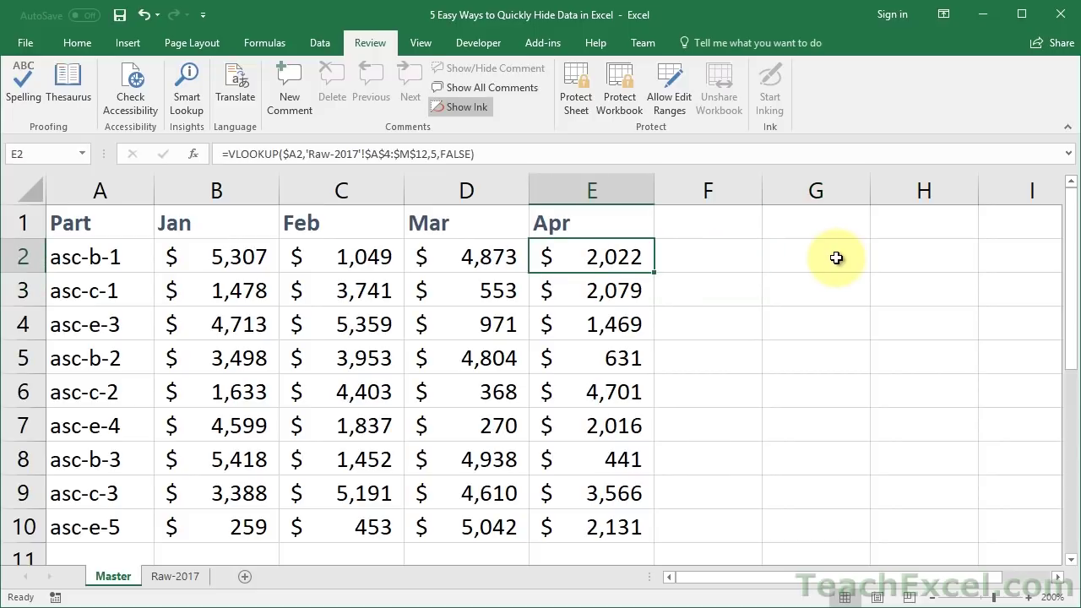
click(27, 185)
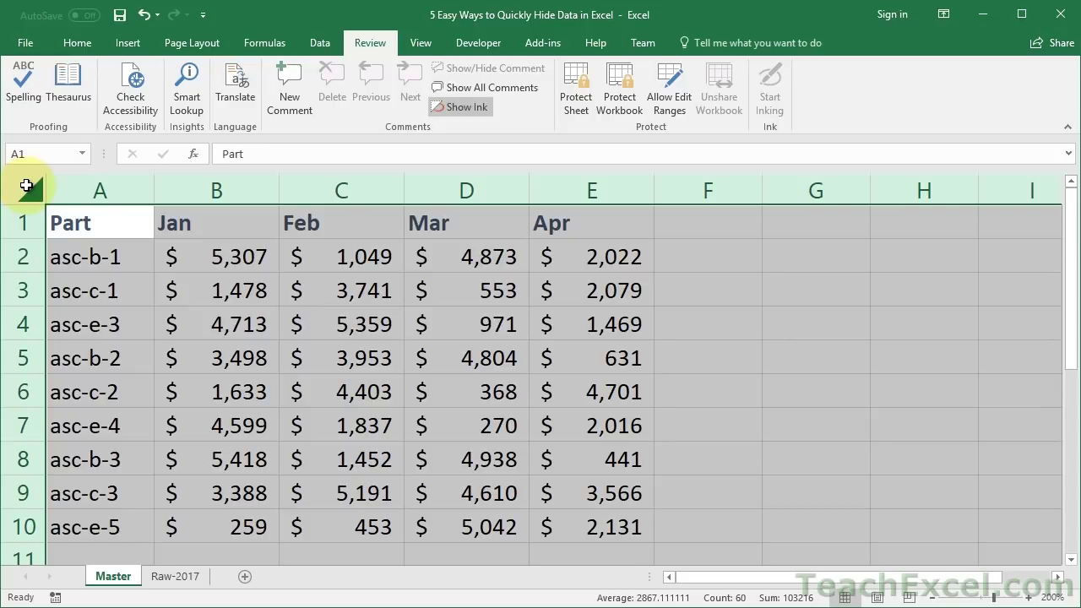
click(75, 46)
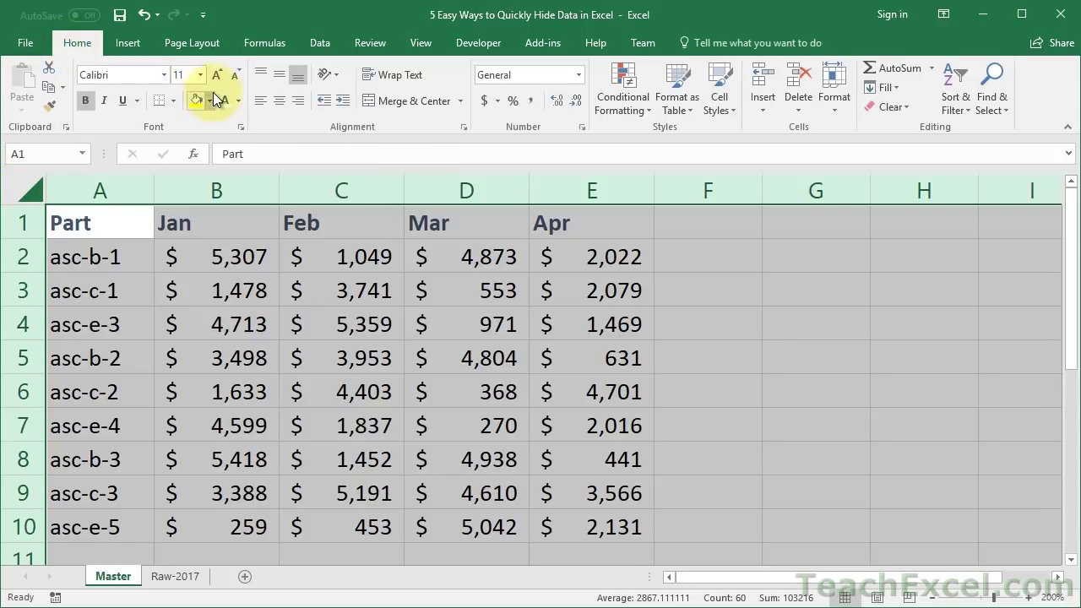
click(238, 100)
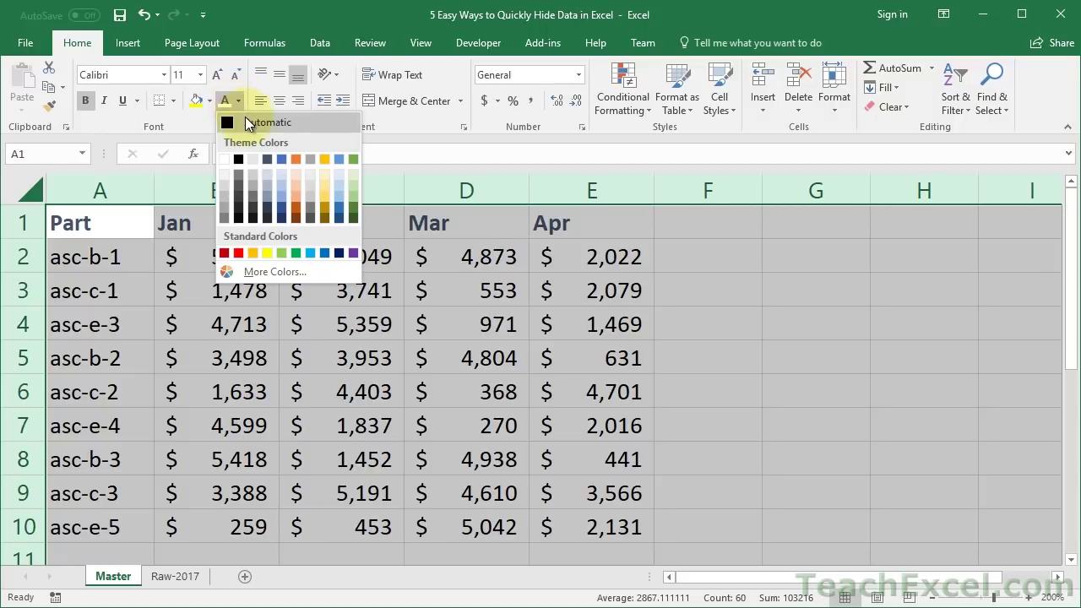
click(247, 123)
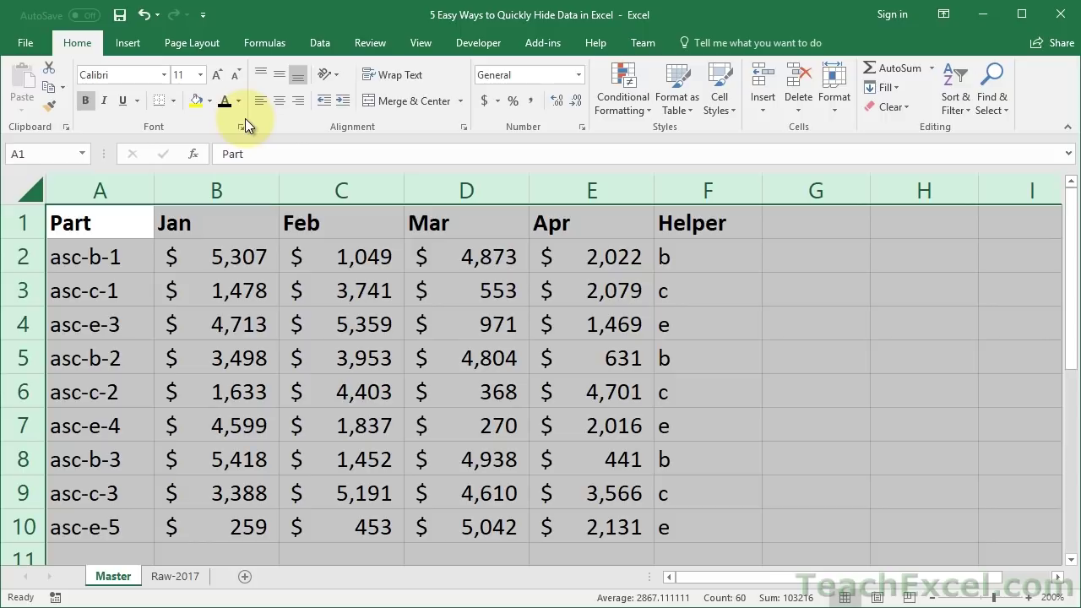
key(ctrl+z)
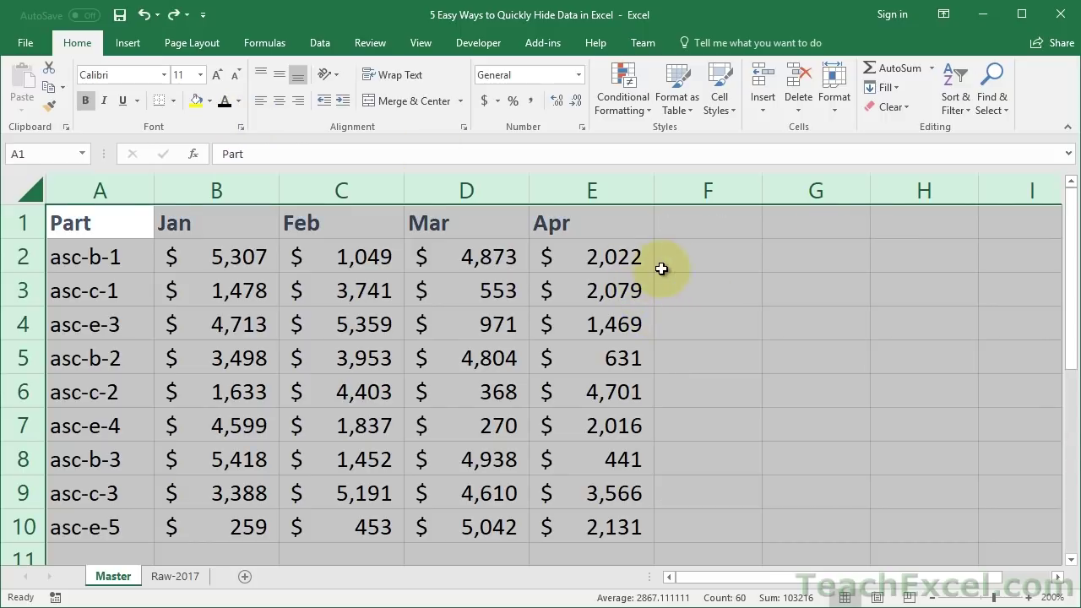
click(693, 262)
Show the Helper letters in F2:F10 in black and style the F1 Helper header as Heading 4.
key(ctrl+shift+Down)
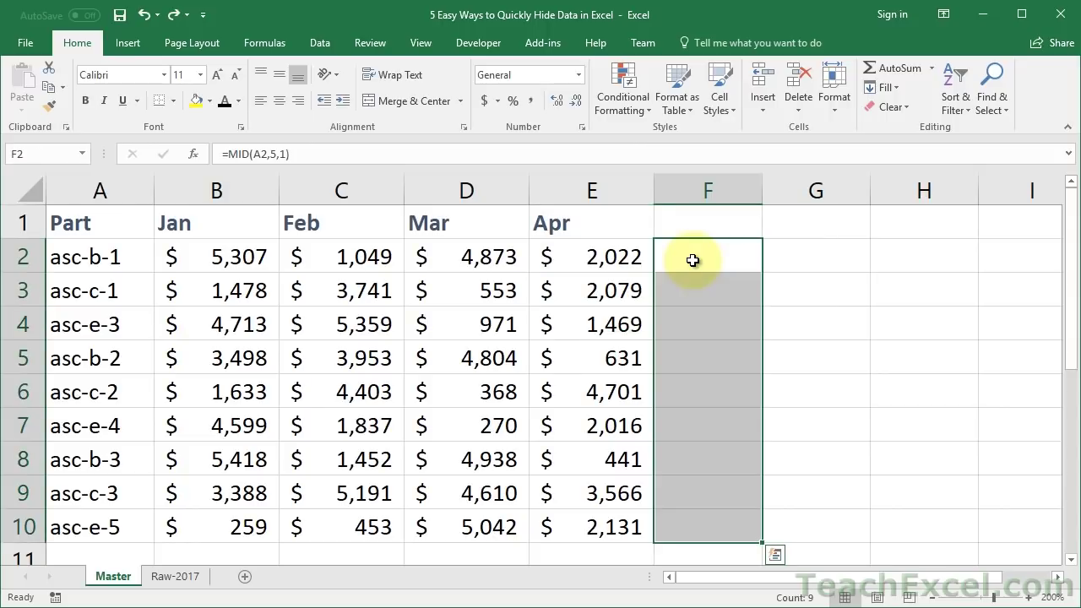
click(223, 101)
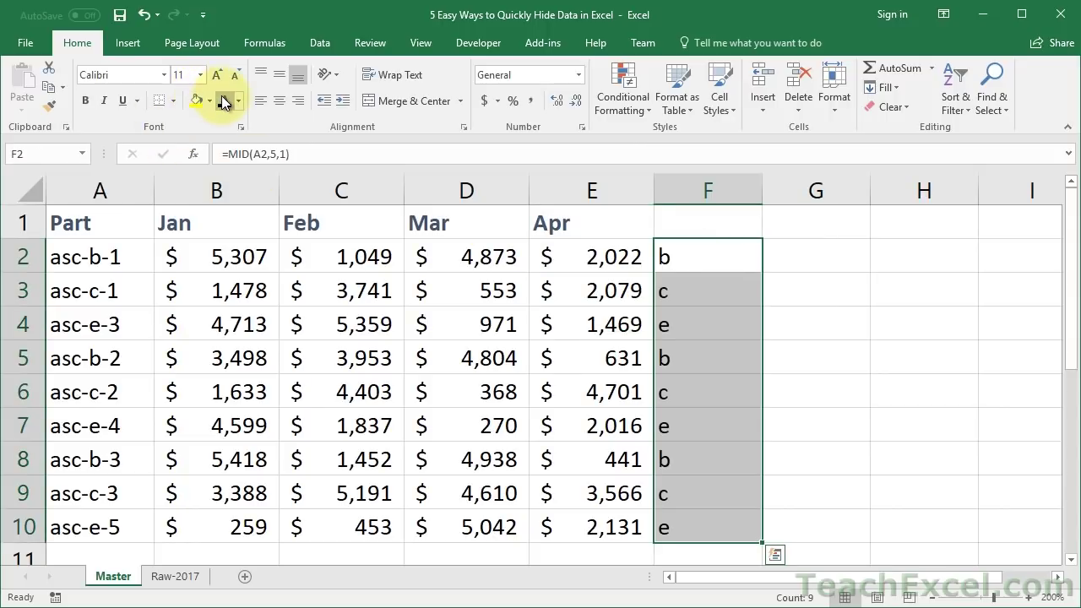
key(Up)
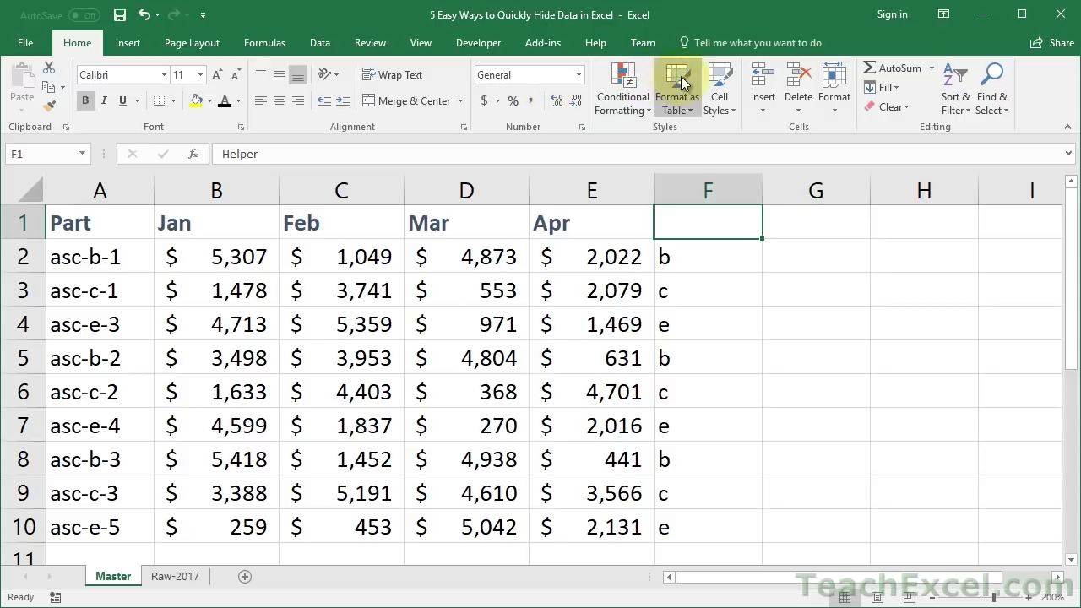
click(720, 94)
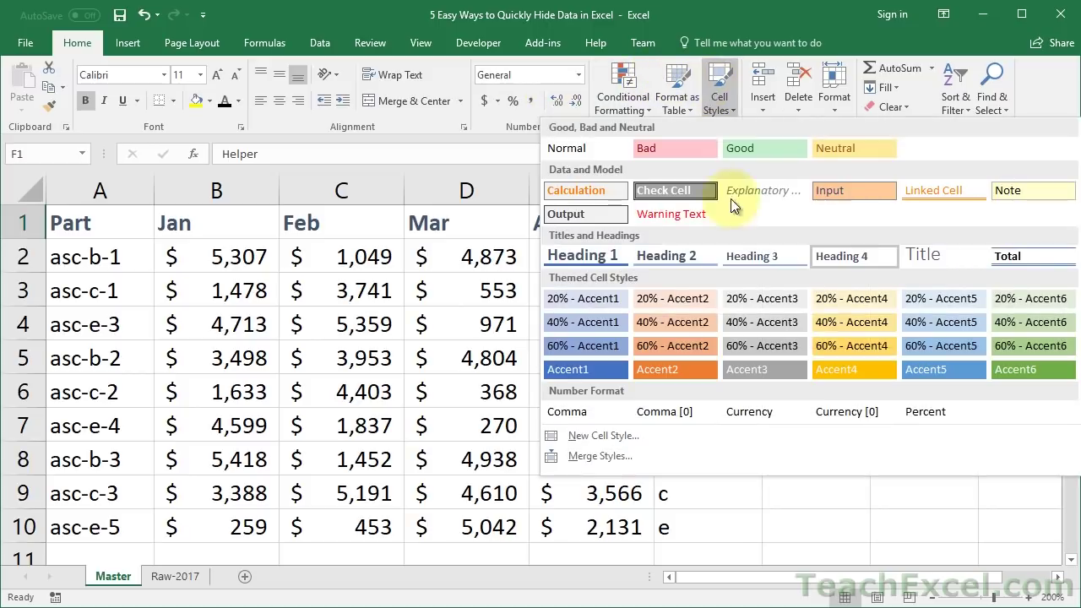
click(856, 257)
Start selecting the monthly values from the April cell E2 down to row 10.
click(725, 253)
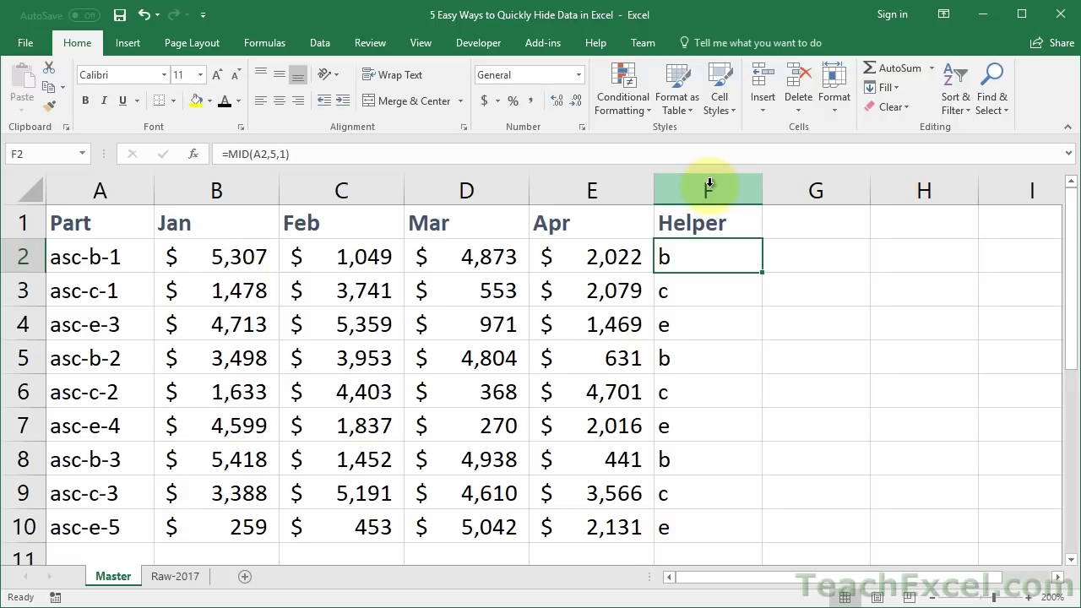
key(Left)
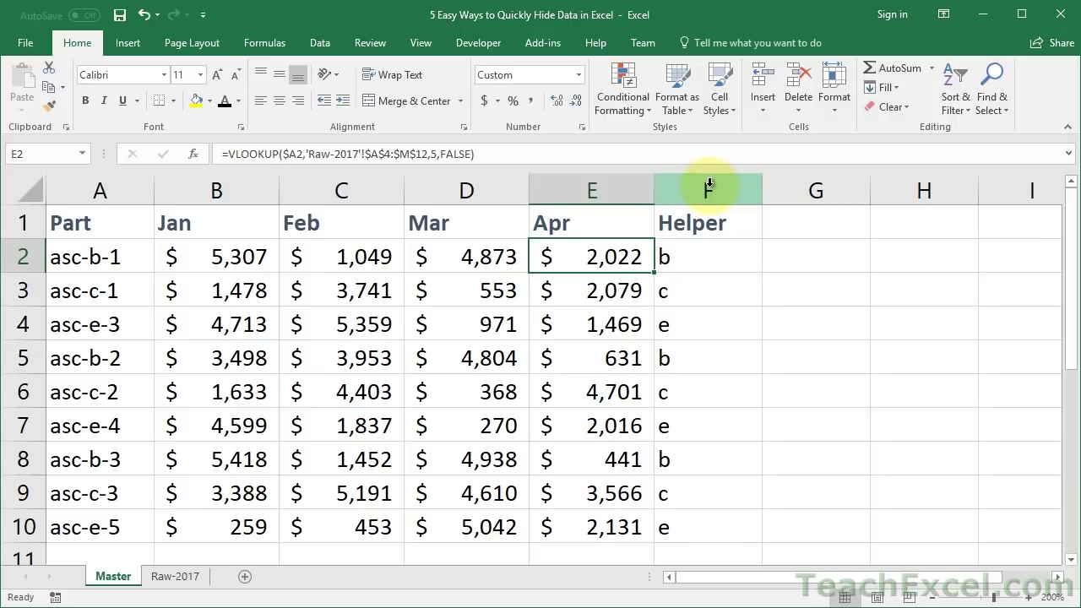
key(Left)
key(Left)
key(Right)
key(Right)
key(ctrl+shift+Down)
Tick Hidden in Format Cells Protection for the Jan–Apr VLOOKUP cells B2:E10.
key(ctrl+shift+Left)
key(shift+Right)
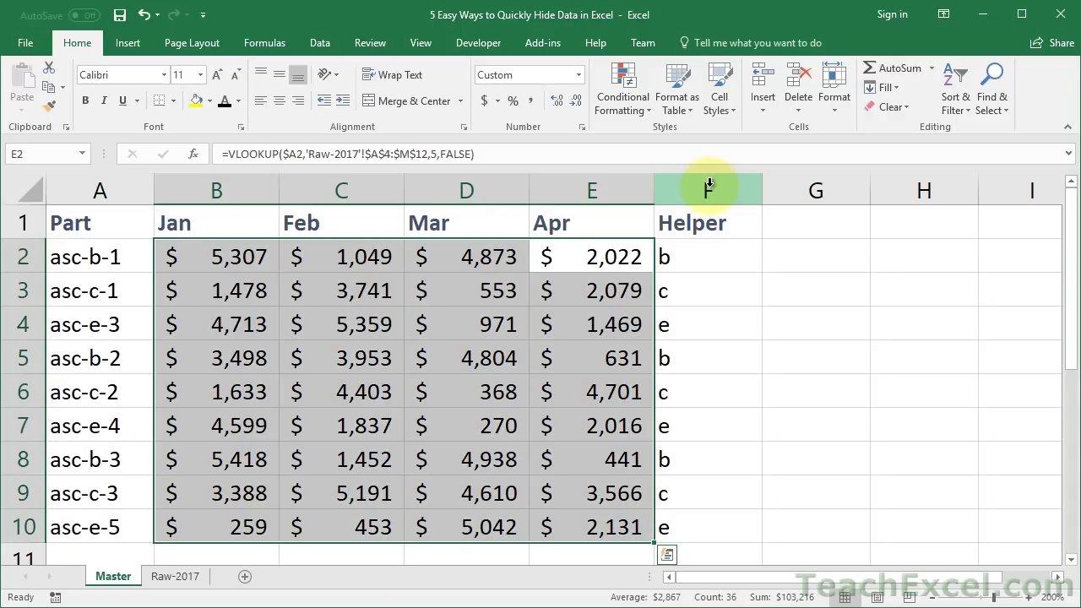
right_click(305, 270)
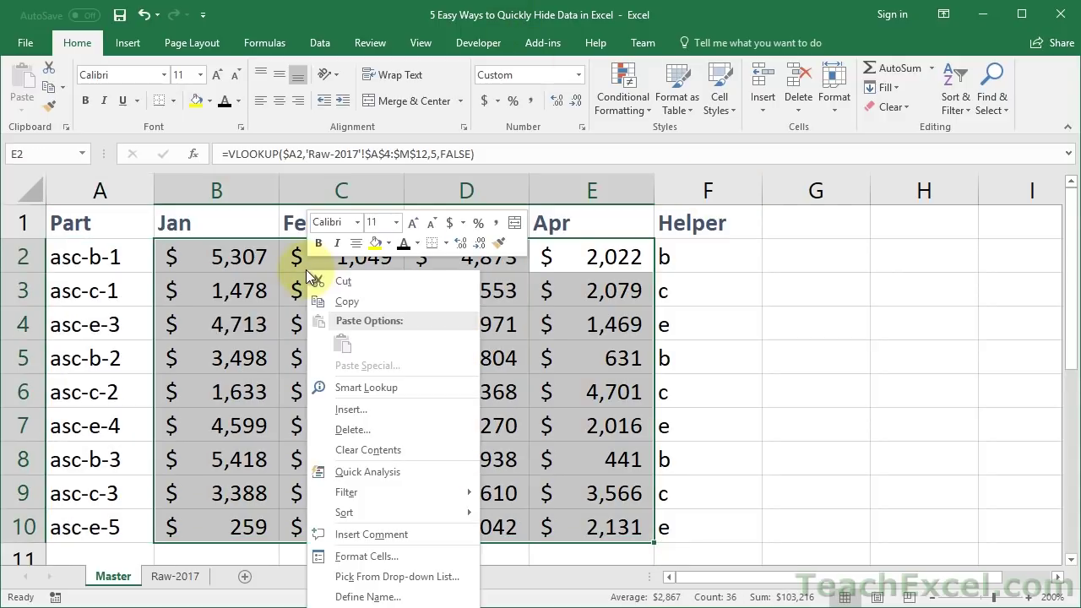
click(350, 558)
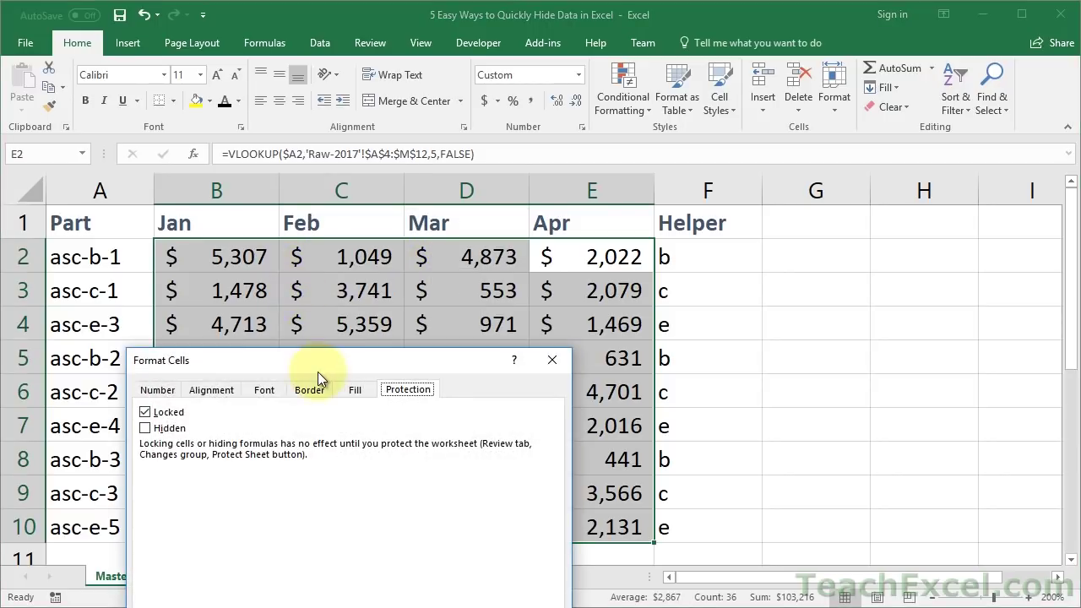
drag(317, 372, 426, 179)
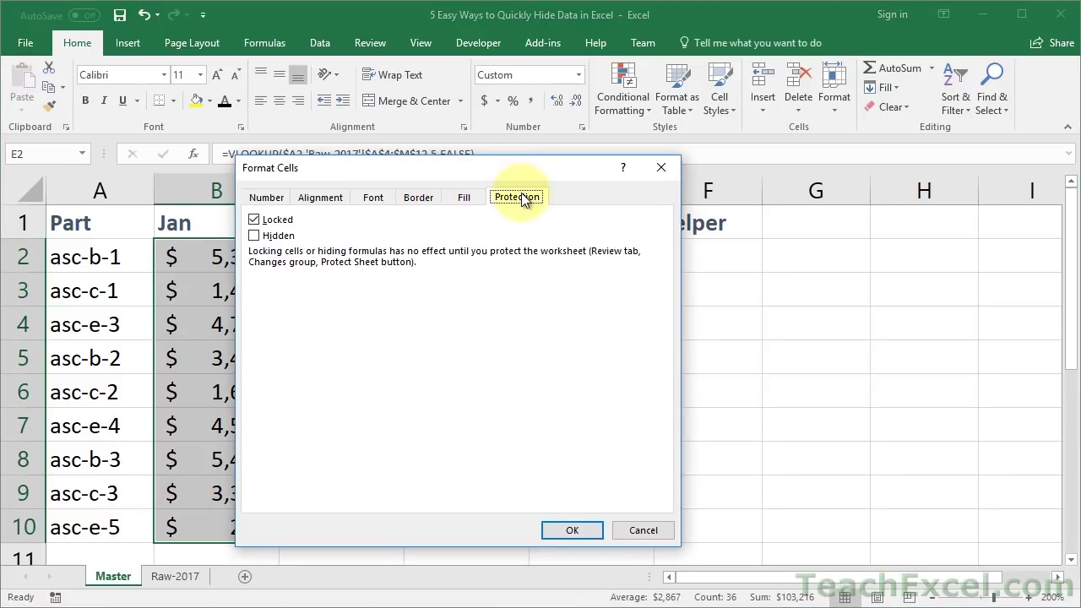
click(256, 238)
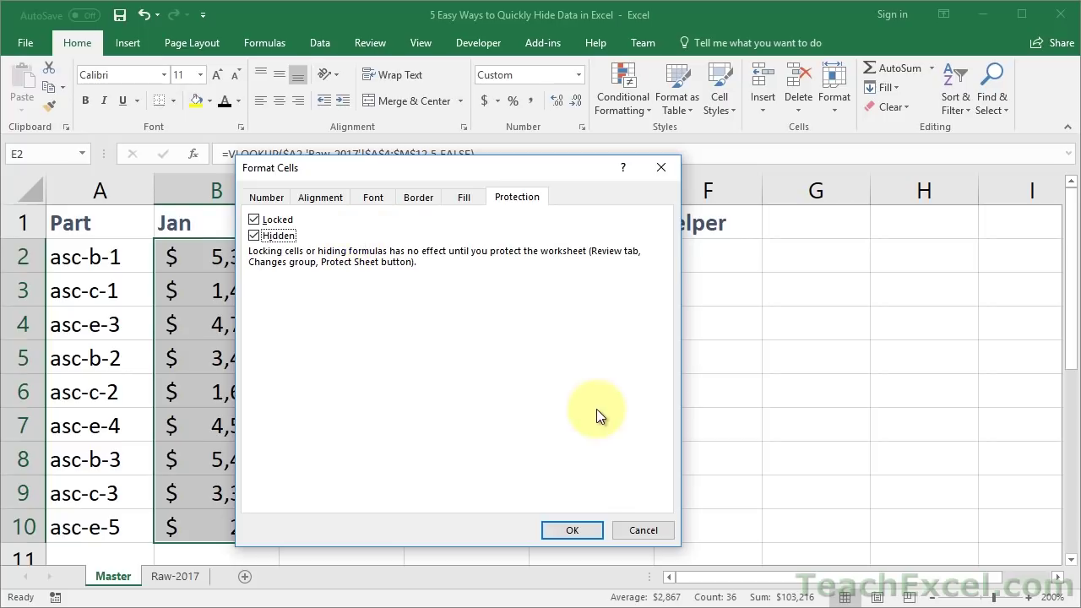
click(562, 531)
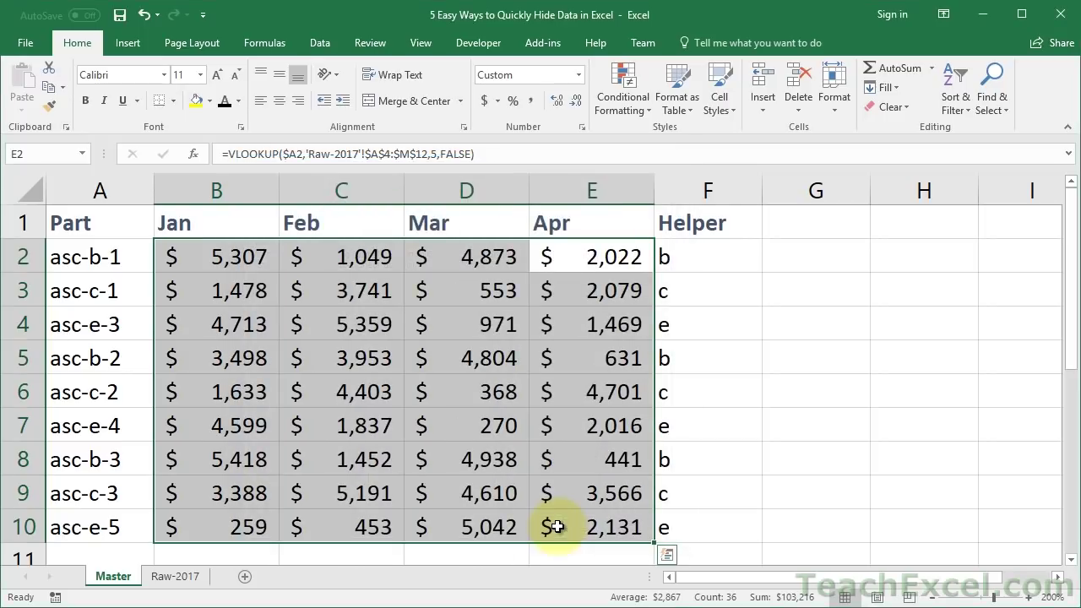
click(469, 256)
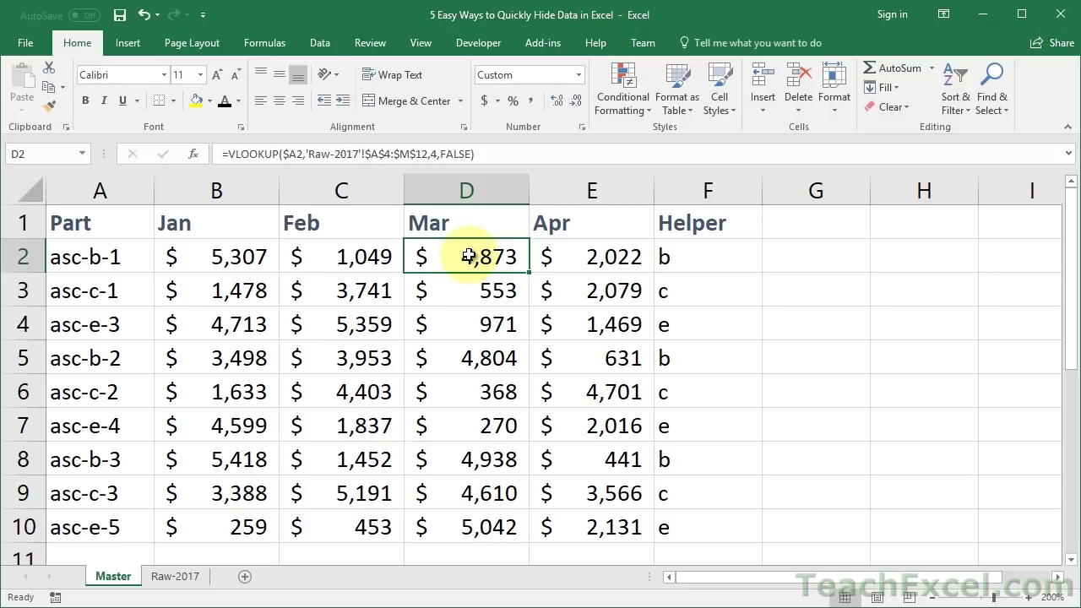
Select the Feb value in C2 and protect the Master sheet with default options.
key(Down)
key(Left)
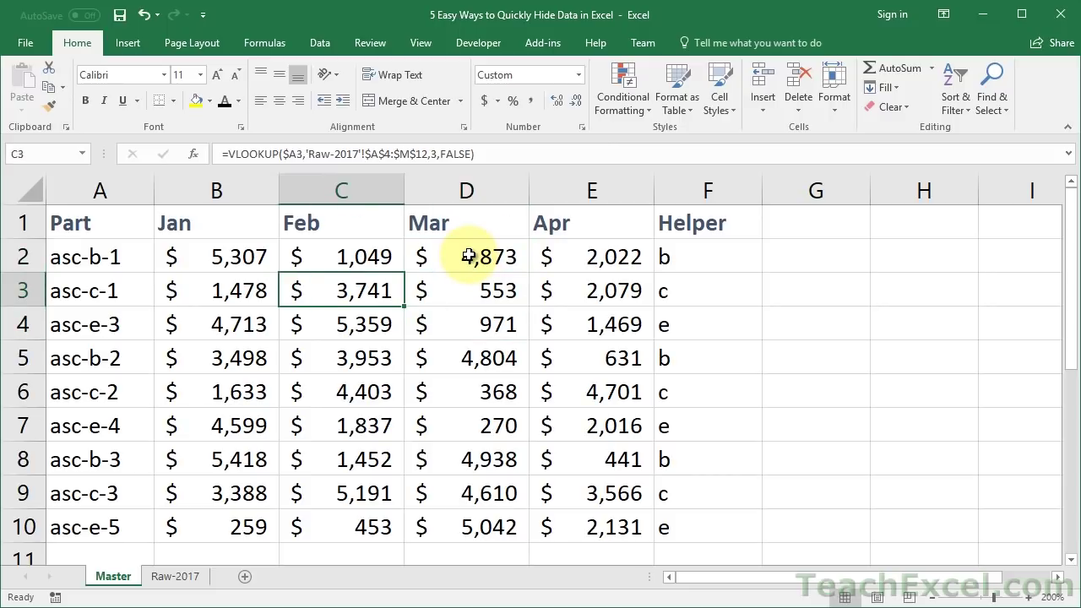
key(Up)
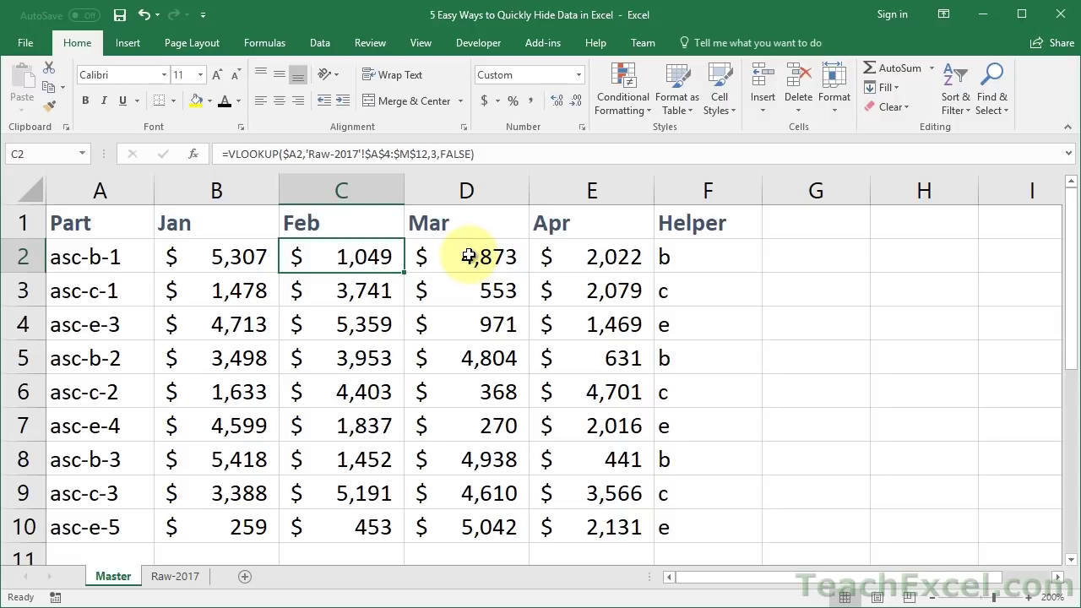
click(371, 42)
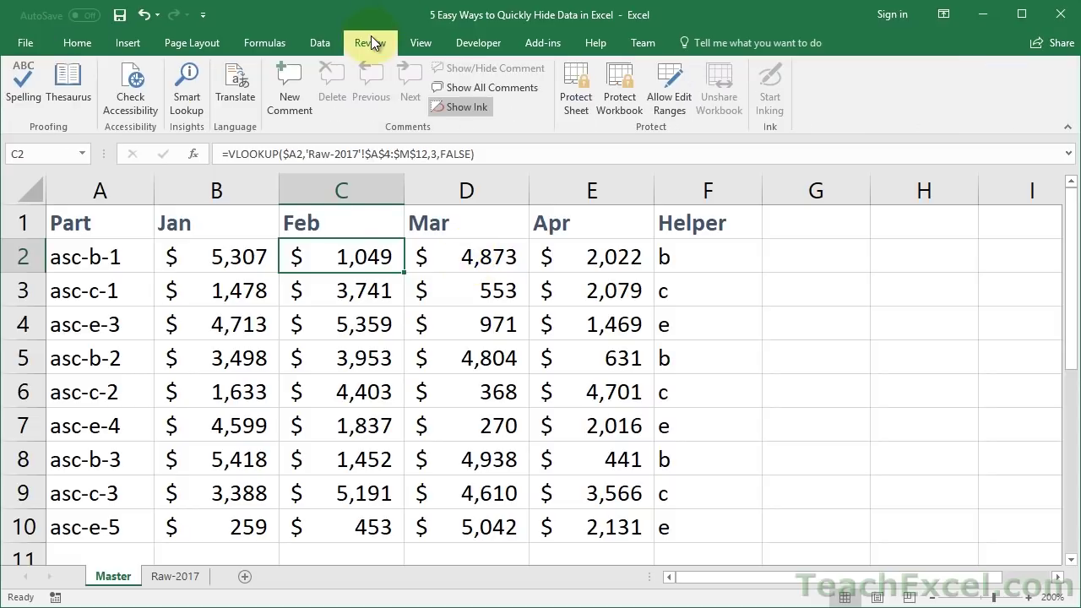
click(576, 83)
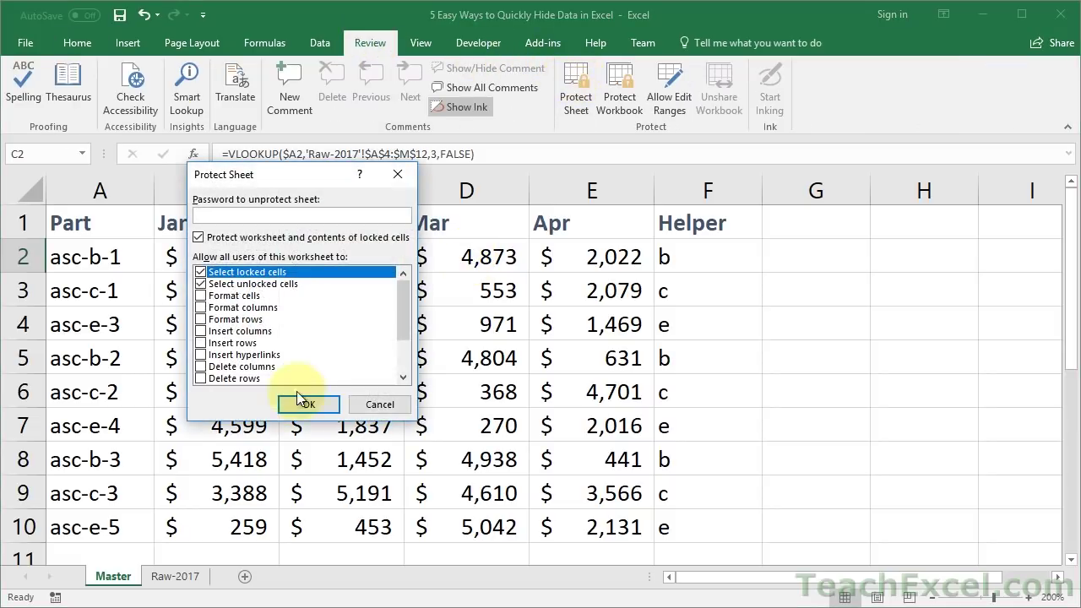
click(302, 402)
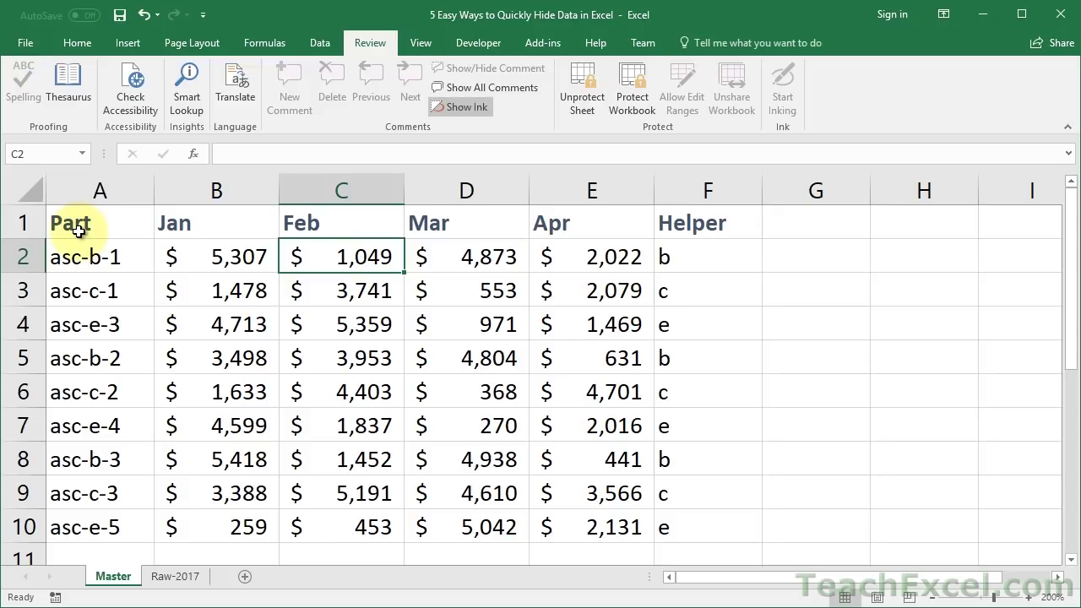
key(Down)
key(Down)
key(Down)
key(Down)
key(Down)
key(Right)
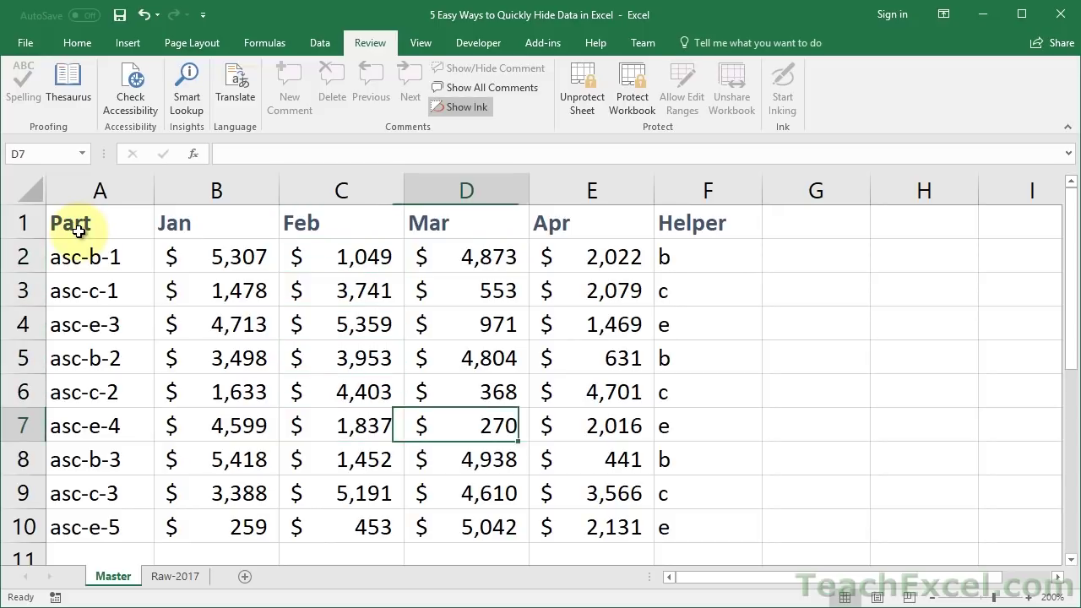
key(Right)
key(Left)
key(Left)
key(Up)
key(Up)
key(Up)
key(Up)
key(Up)
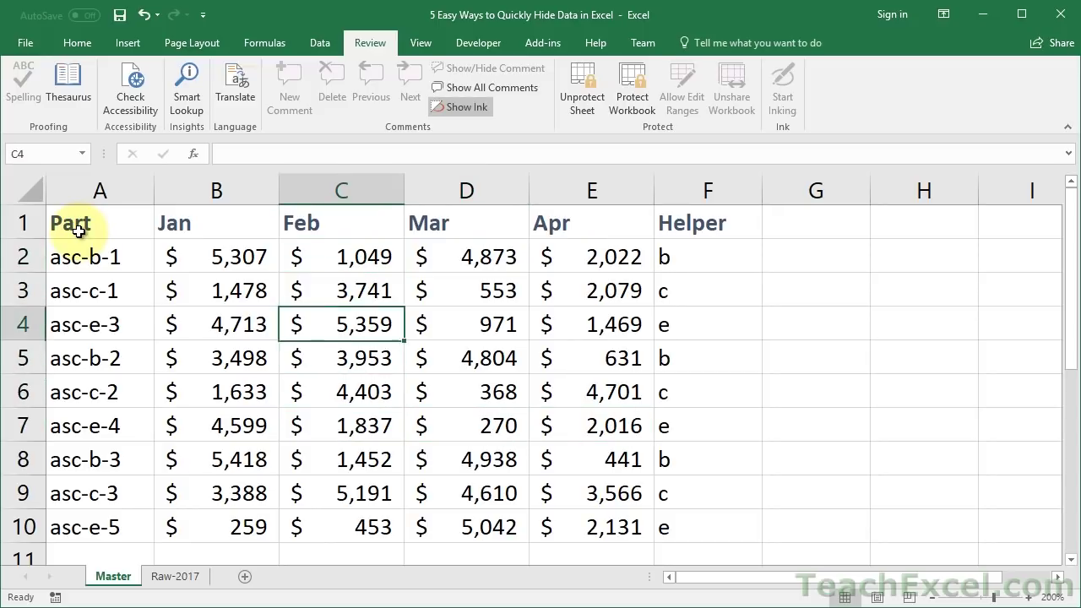
key(Up)
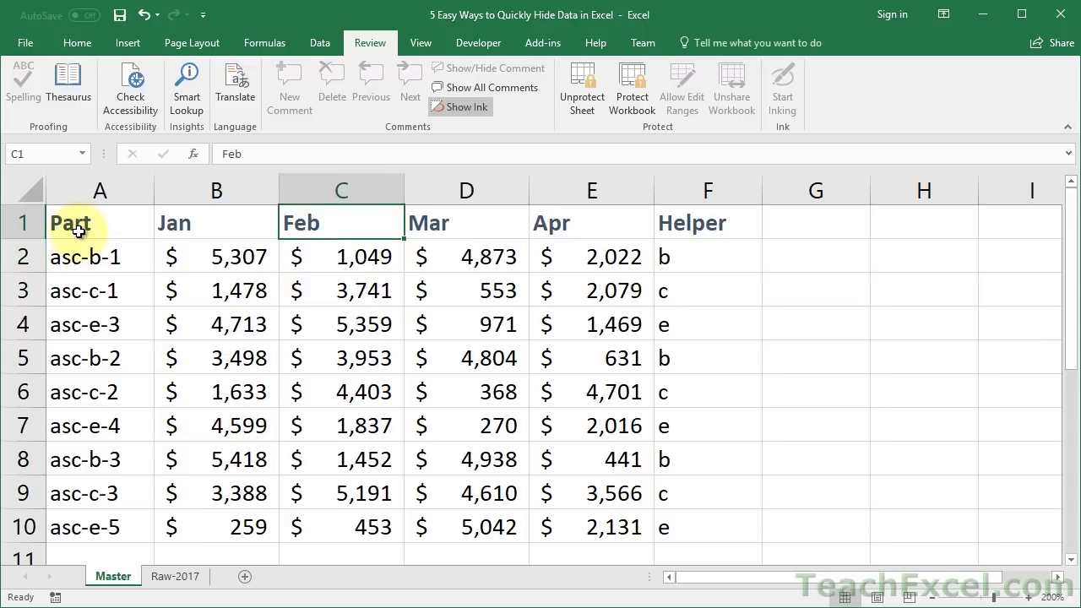
key(Left)
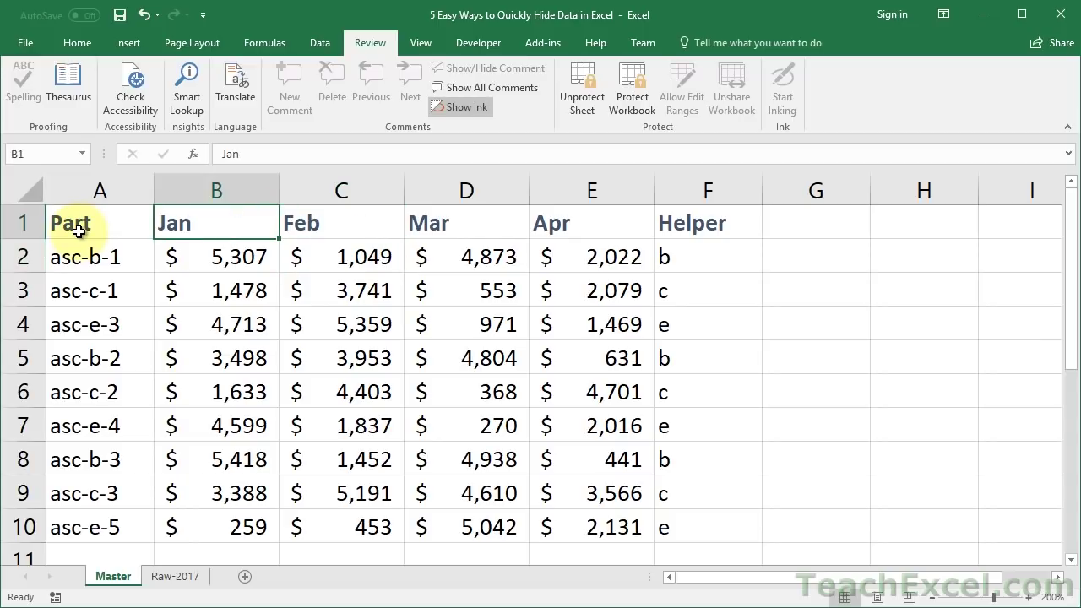
key(Left)
key(Down)
key(Down)
key(Down)
key(Down)
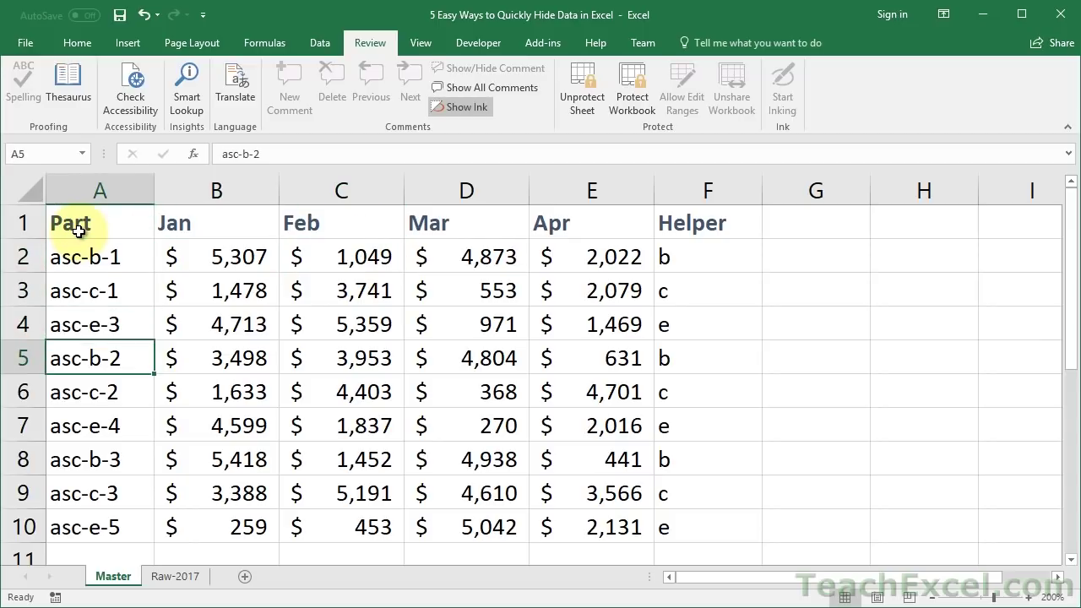
key(Right)
key(Right)
key(Right)
key(Right)
key(Right)
key(Up)
key(Up)
key(Up)
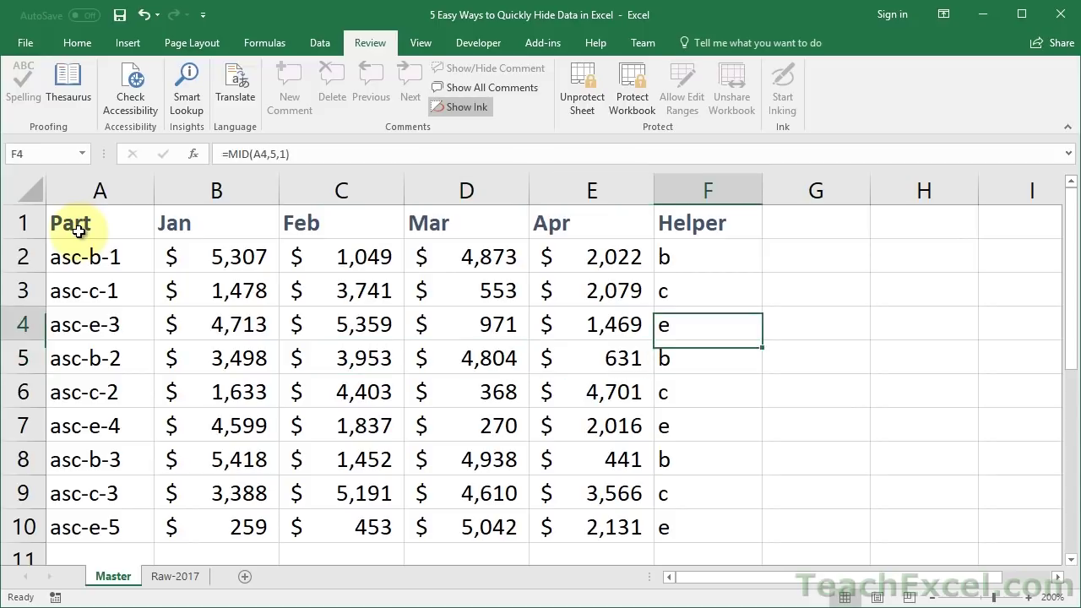
key(Left)
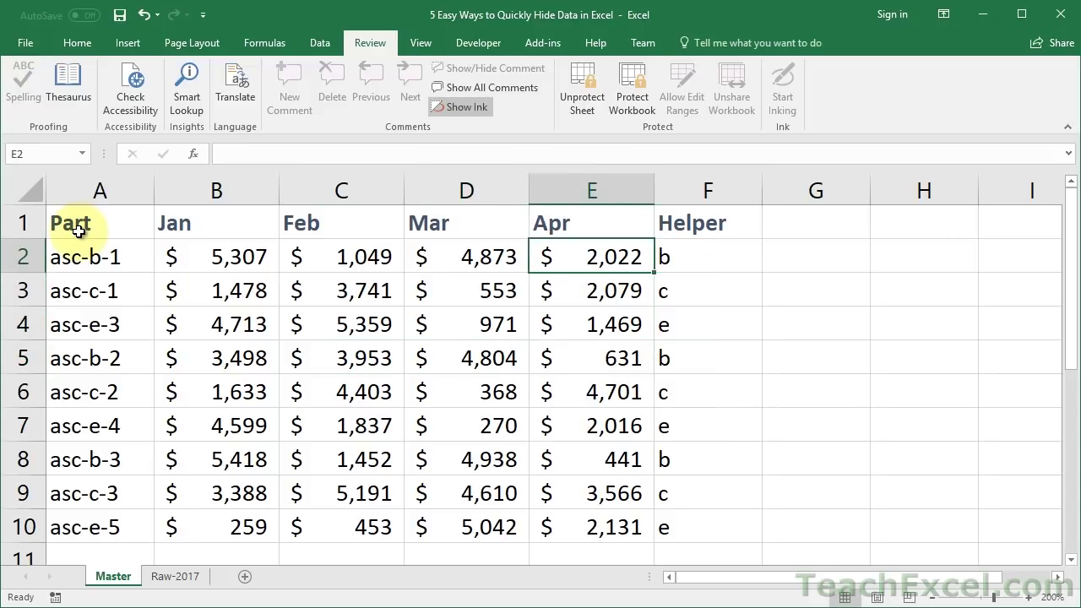
key(Down)
key(Left)
key(Up)
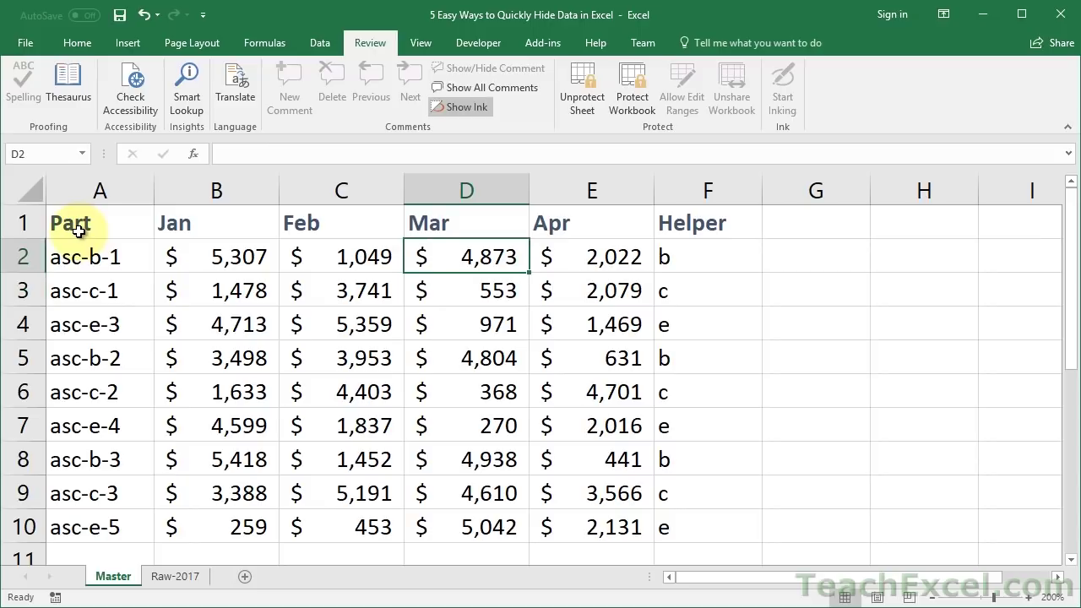
key(Up)
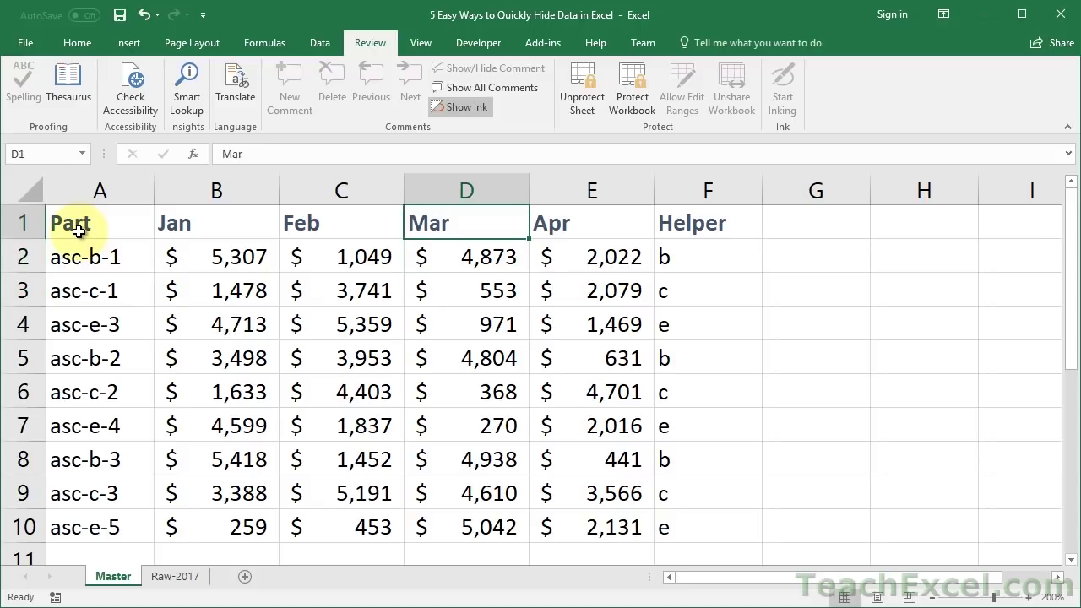
Unprotect the Master sheet and set the Mar header cell D1 to Hidden.
click(593, 76)
right_click(415, 221)
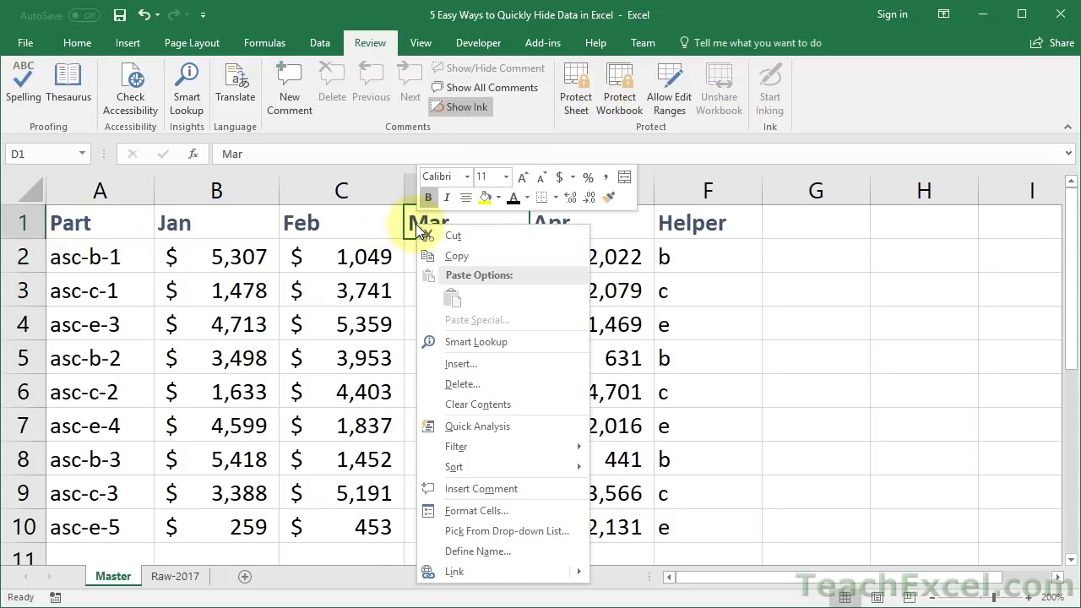
click(476, 511)
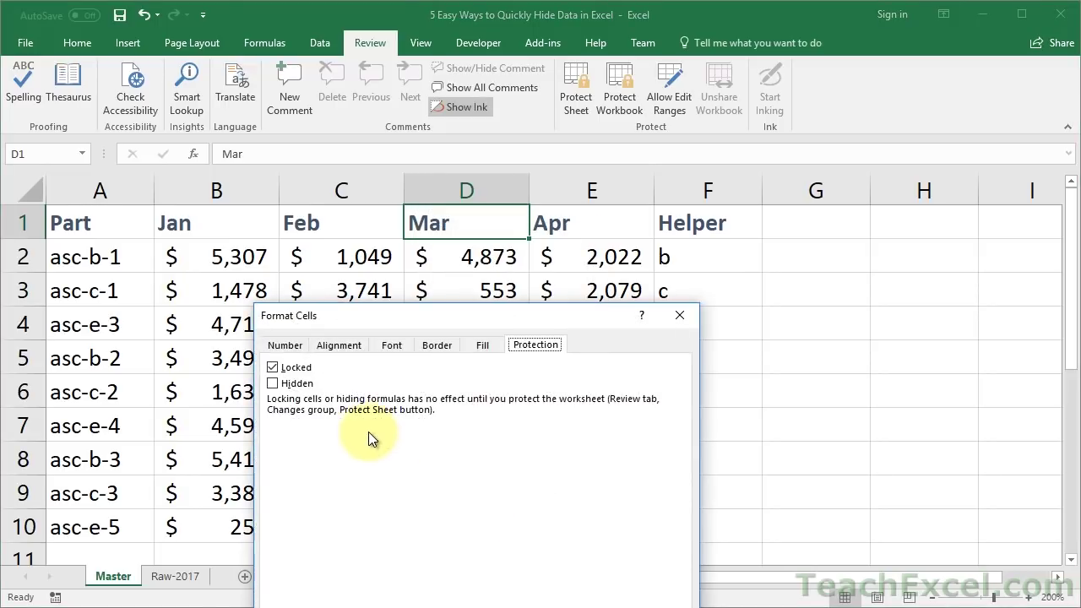
click(309, 385)
key(Return)
Protect the Master sheet to test the hidden D1, then unprotect it again.
click(576, 97)
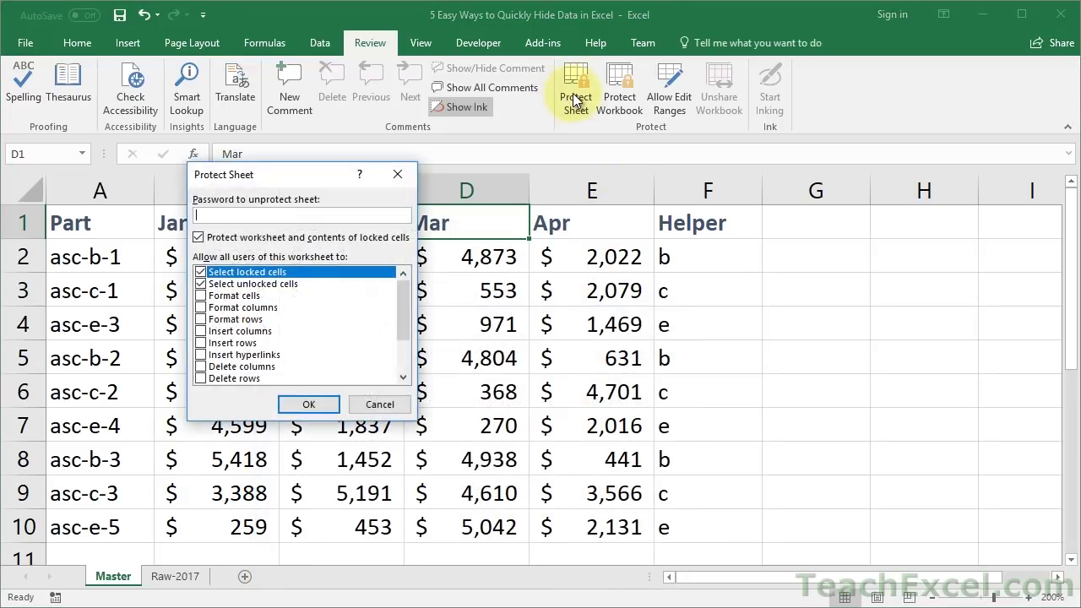
click(301, 404)
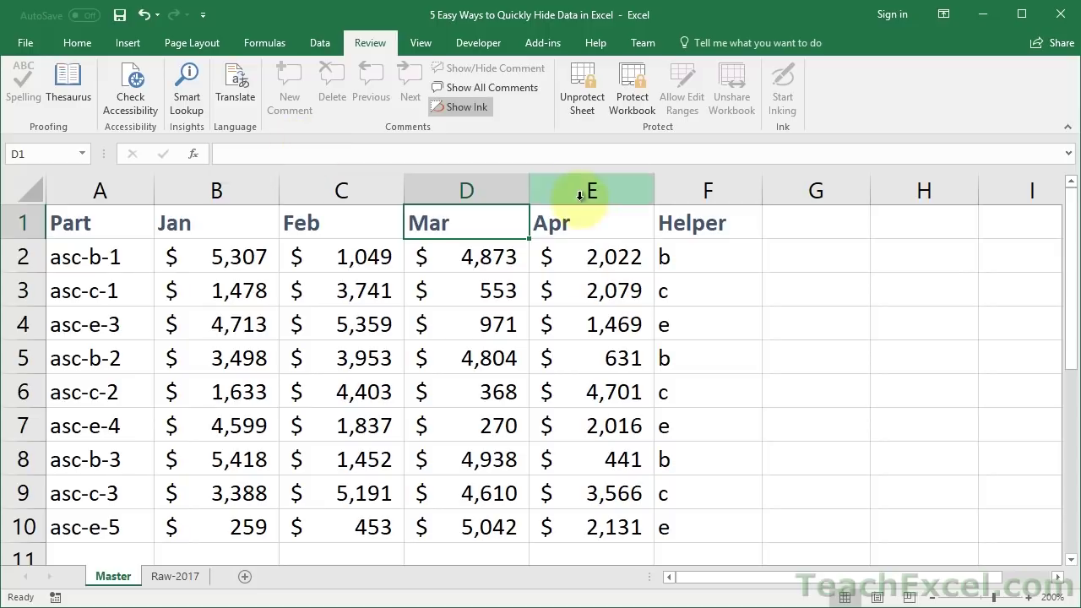
click(580, 85)
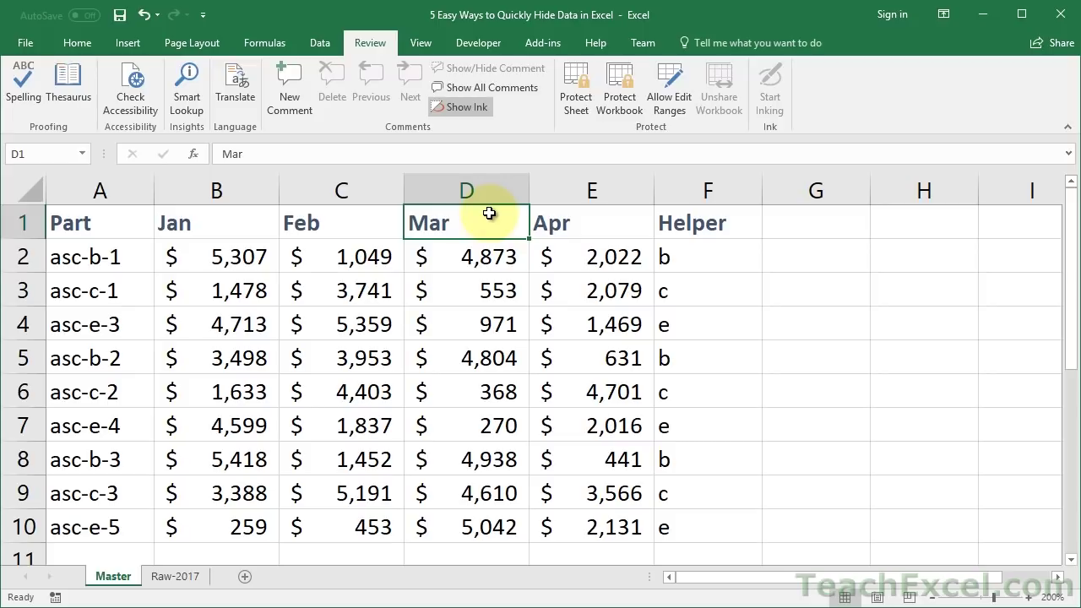
Unlock the Mar cells D1:D2 while keeping them hidden.
drag(471, 233, 466, 249)
right_click(467, 249)
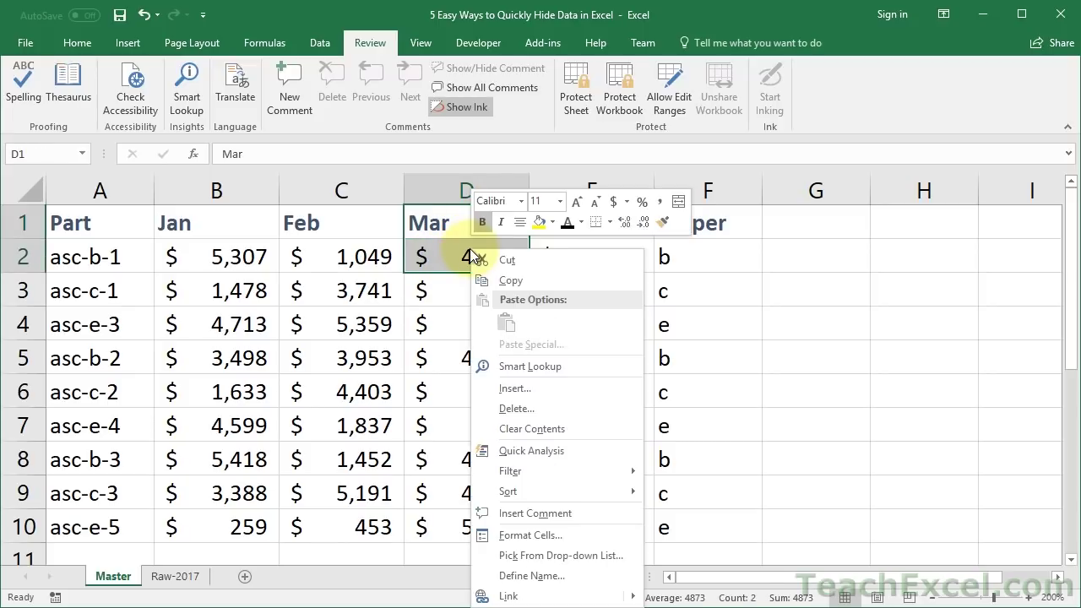
click(545, 535)
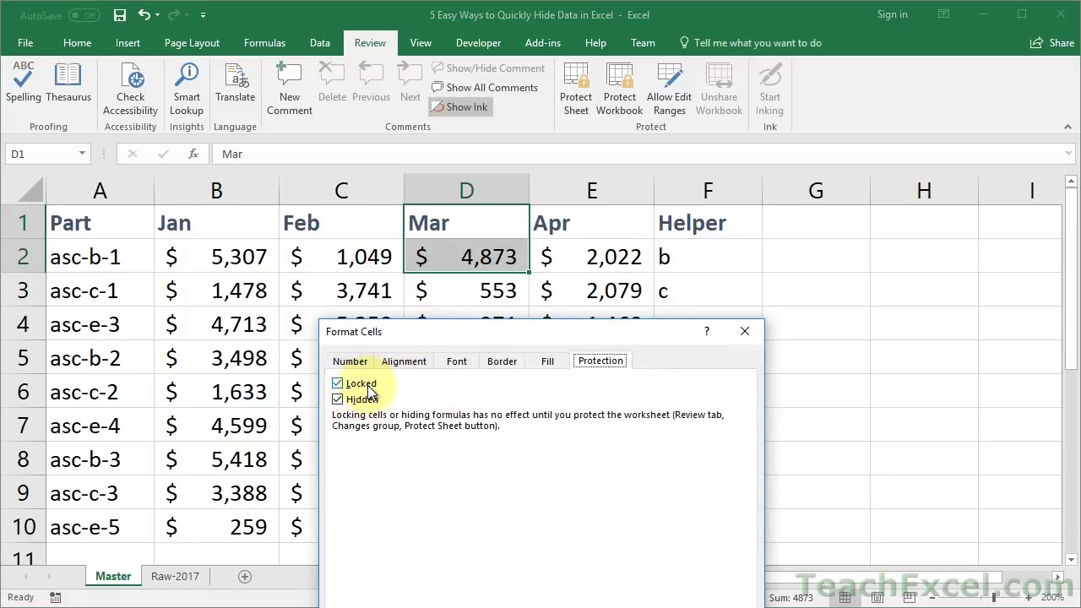
click(361, 383)
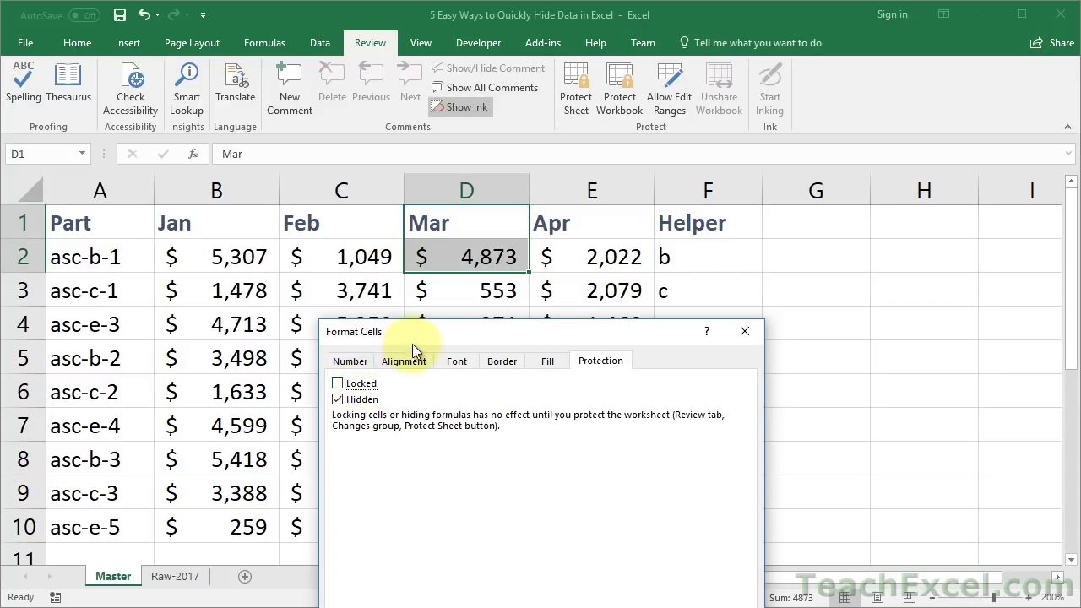
drag(410, 331, 330, 204)
click(574, 566)
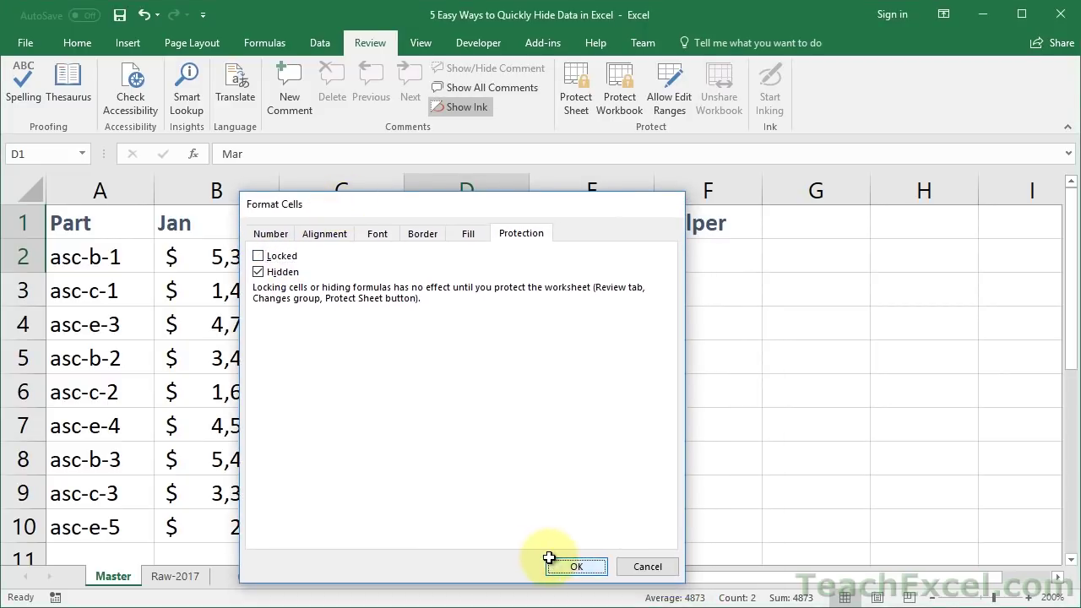
Protect the Master sheet without a password and try editing the Apr header.
click(577, 89)
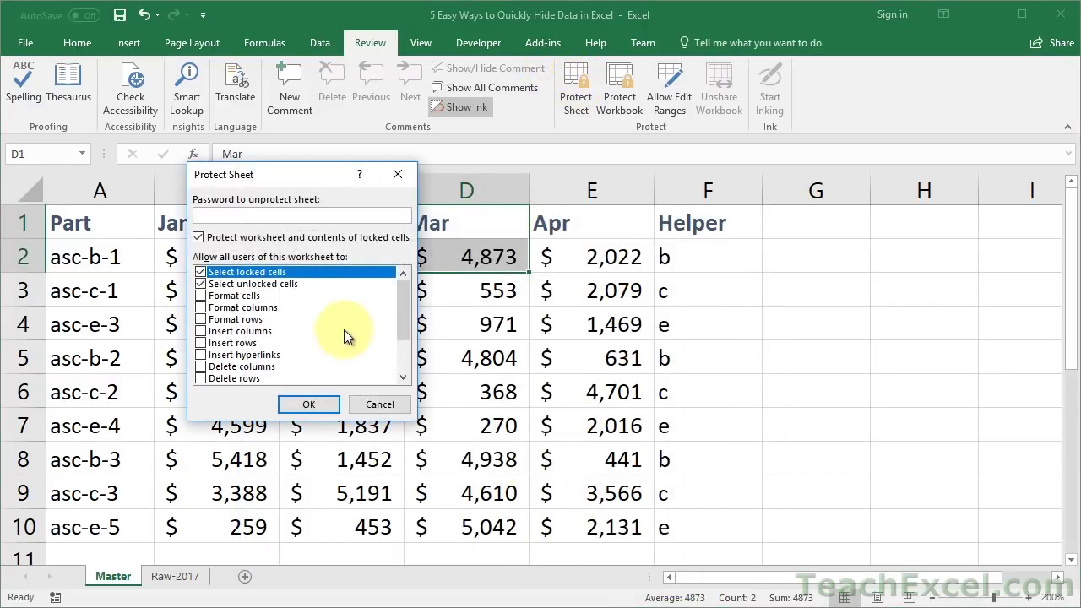
click(314, 404)
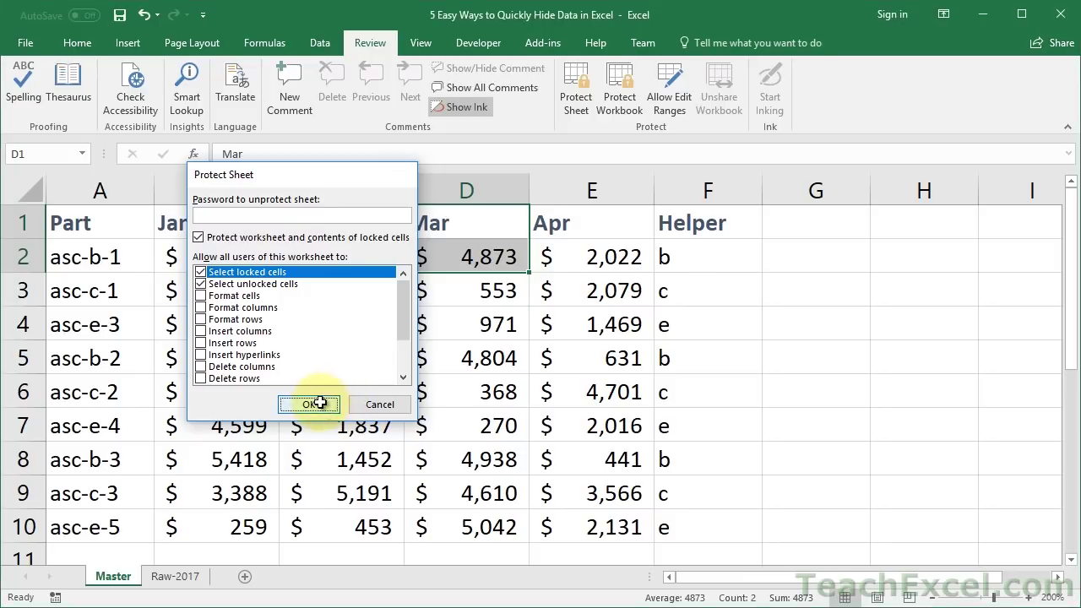
click(569, 225)
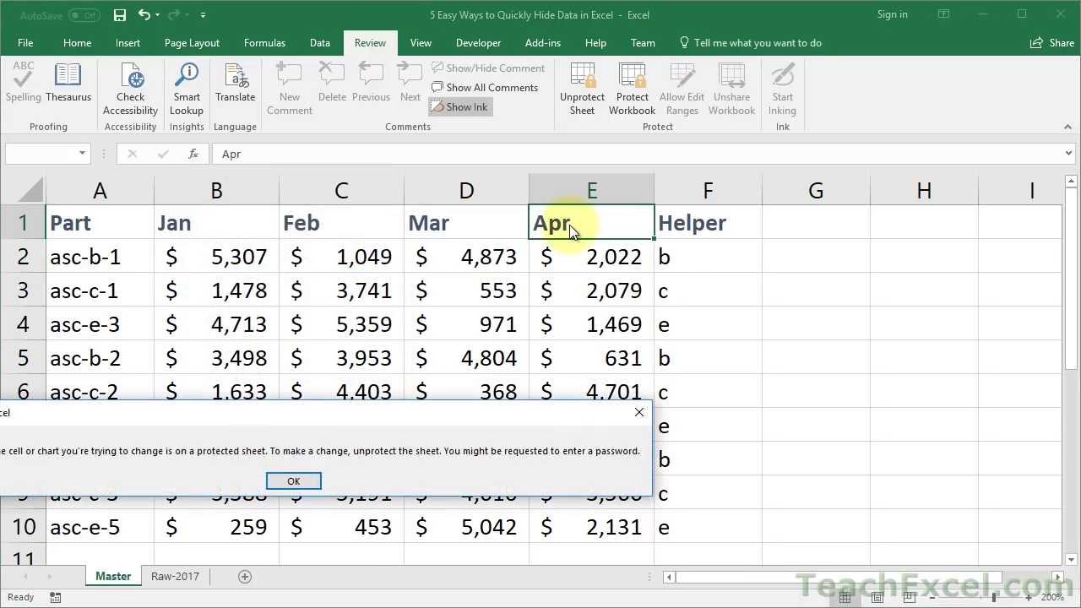
Dismiss the protection warning and clear the Mar header in D1 and $4,873 in D2.
key(Return)
click(452, 216)
key(BackSpace)
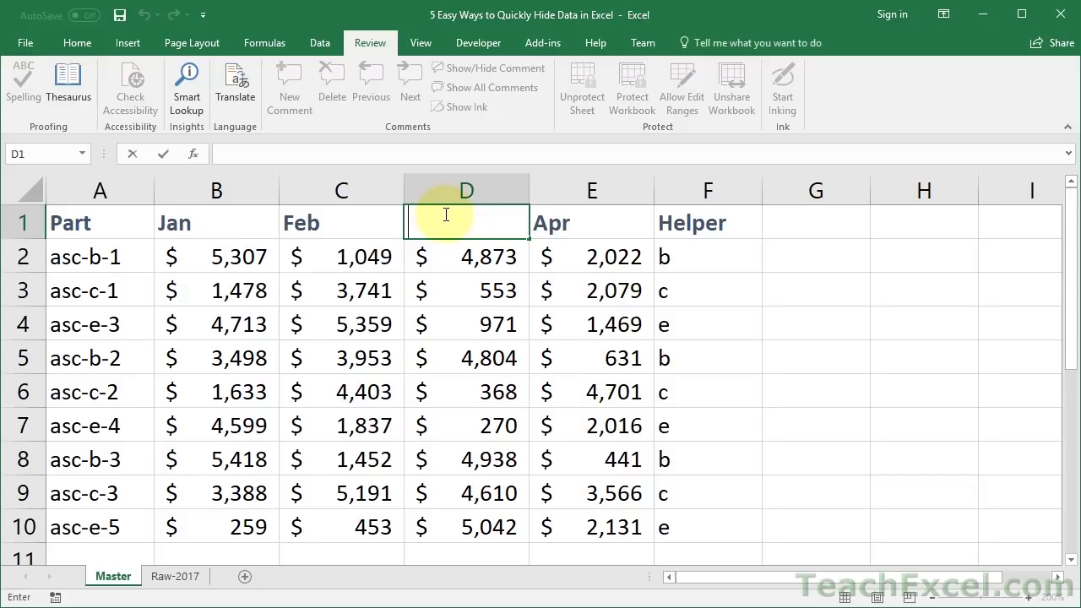
key(Return)
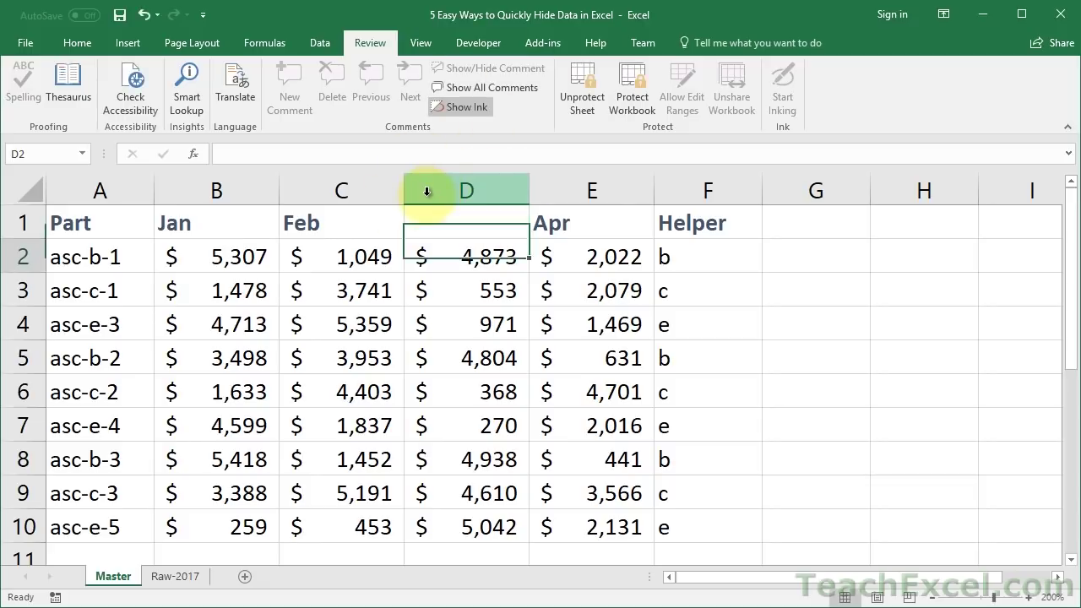
key(BackSpace)
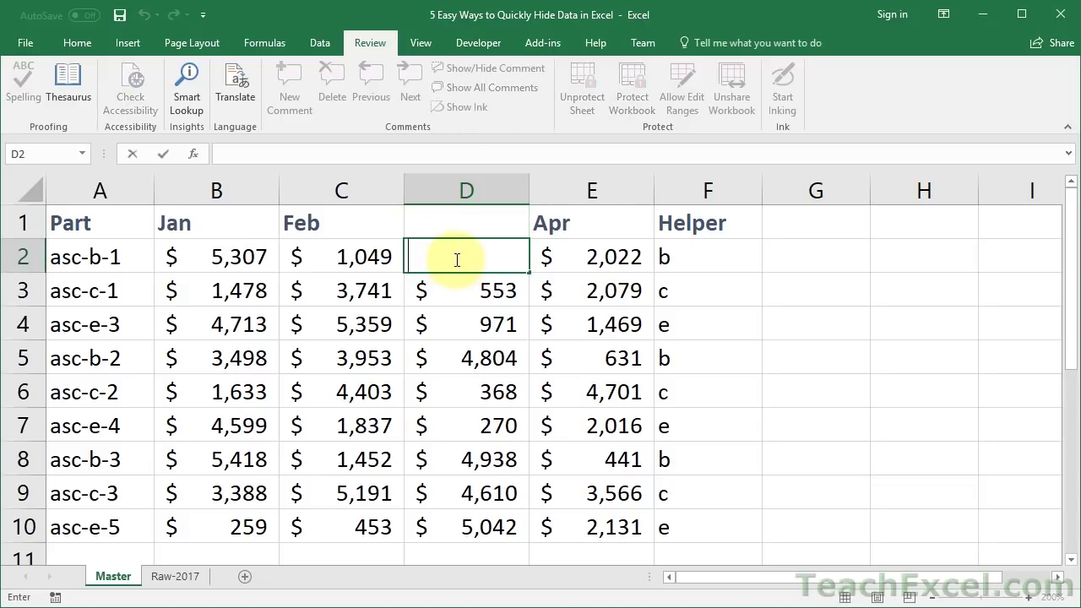
key(Return)
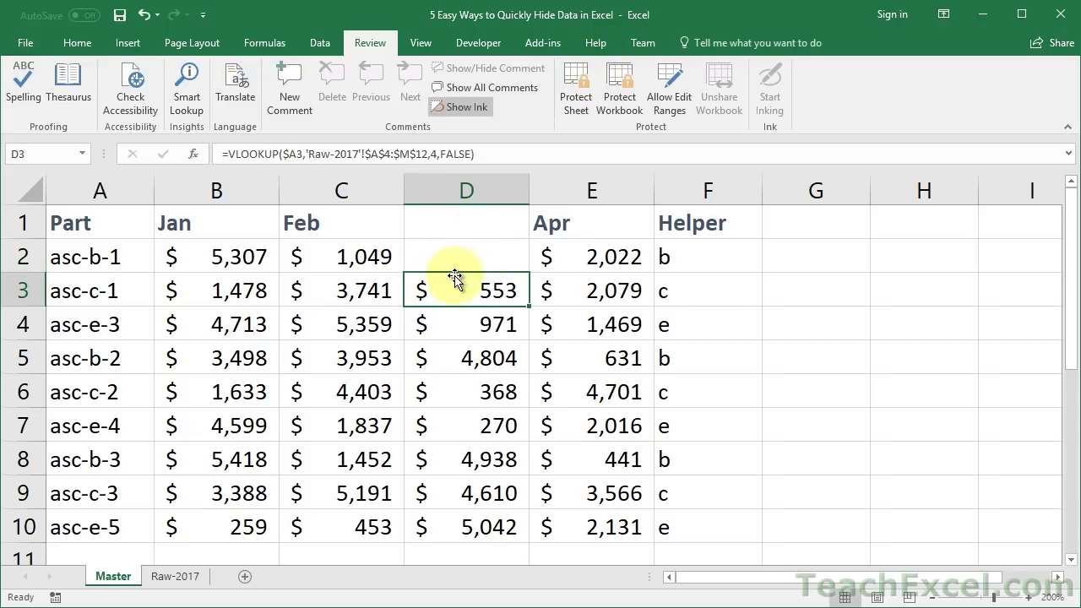
Check D2, then undo the deletions to restore Mar and $4,873.
click(469, 229)
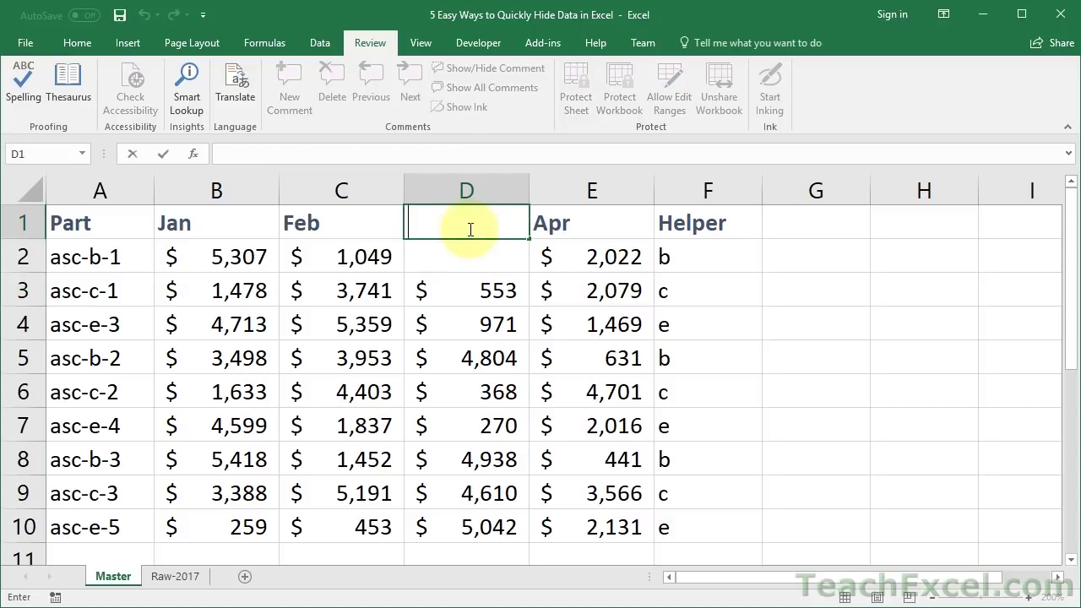
key(Down)
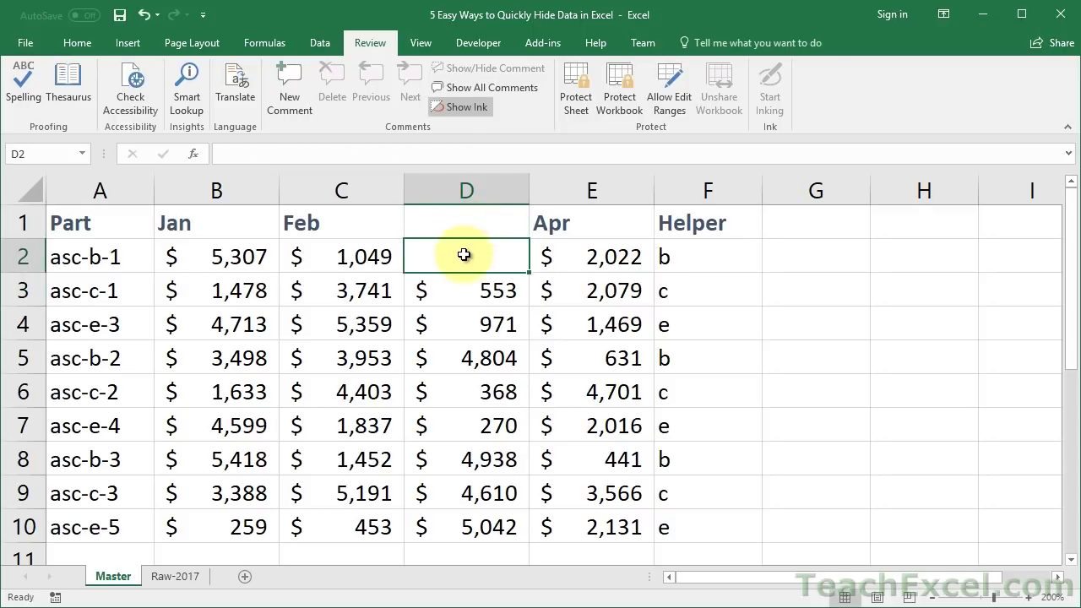
double_click(465, 253)
key(Escape)
key(ctrl+z)
key(ctrl+z)
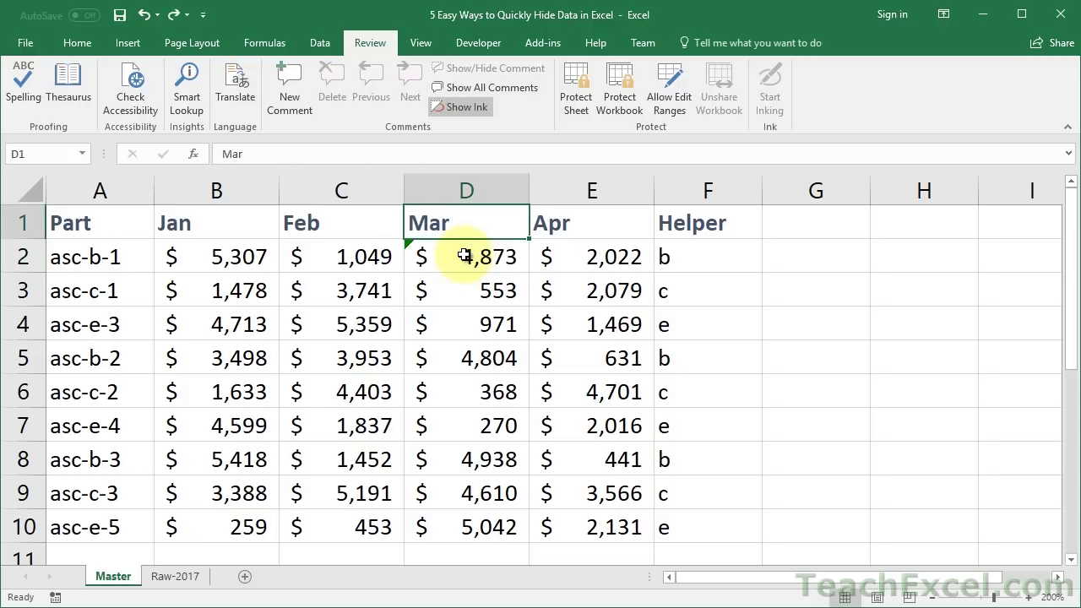
Set D1:D2 to both Locked and Hidden in Format Cells Protection.
drag(466, 229, 461, 250)
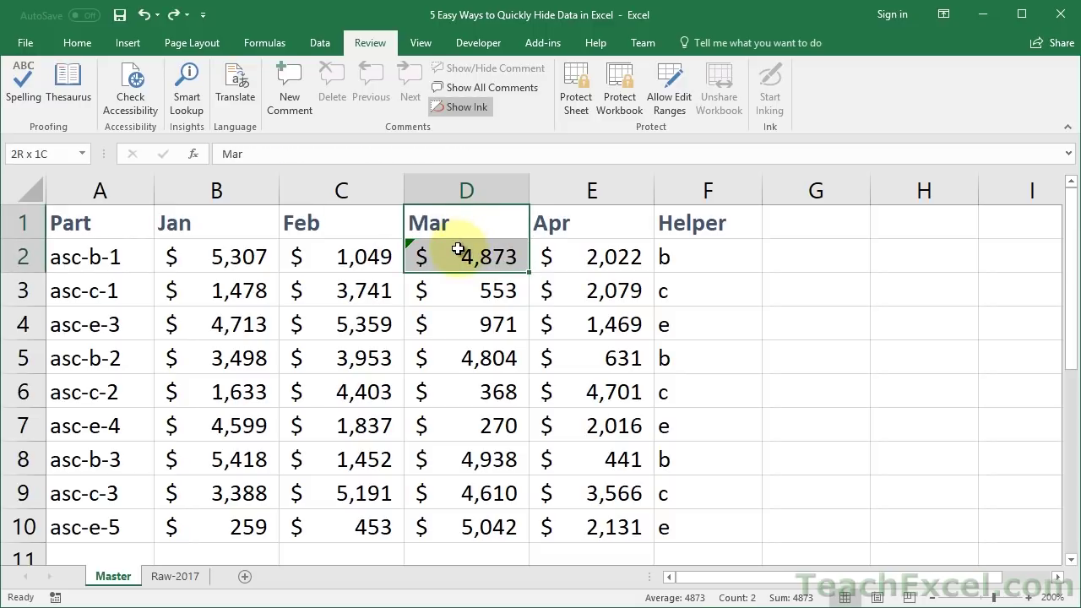
right_click(461, 250)
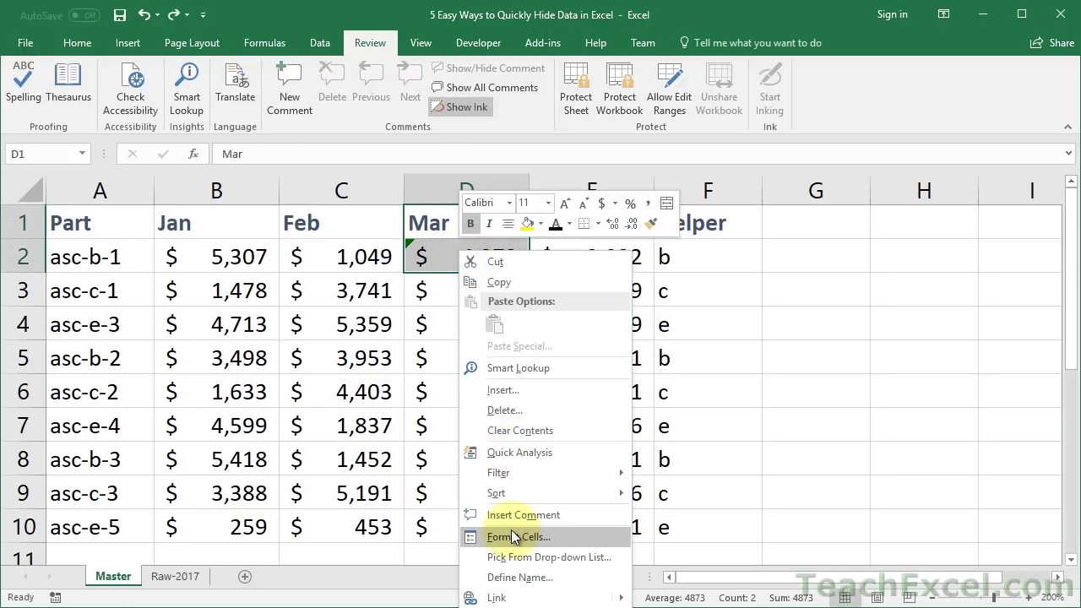
click(515, 537)
click(306, 402)
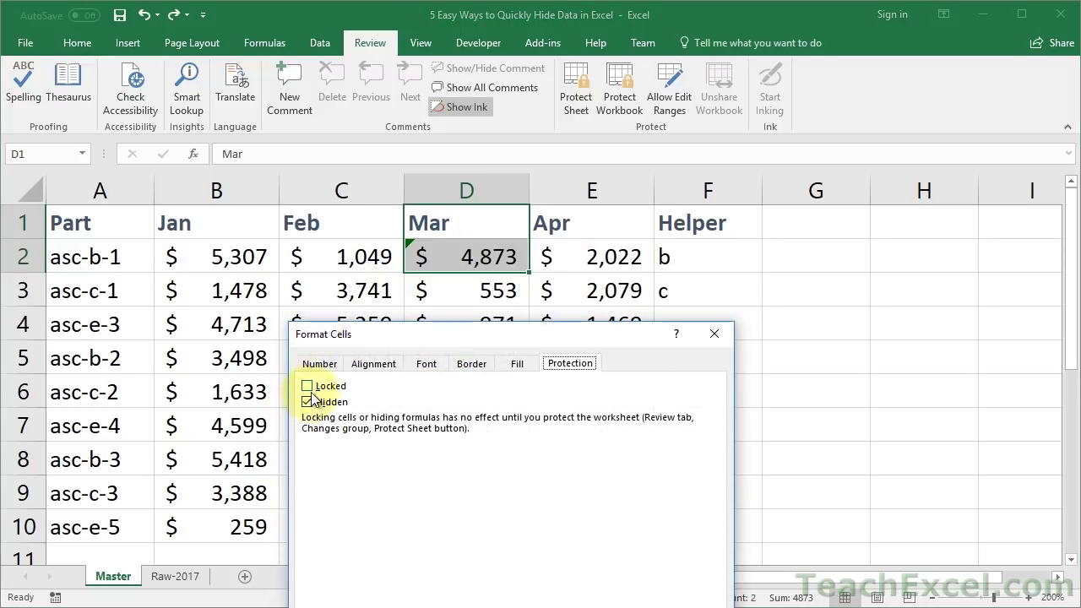
click(306, 386)
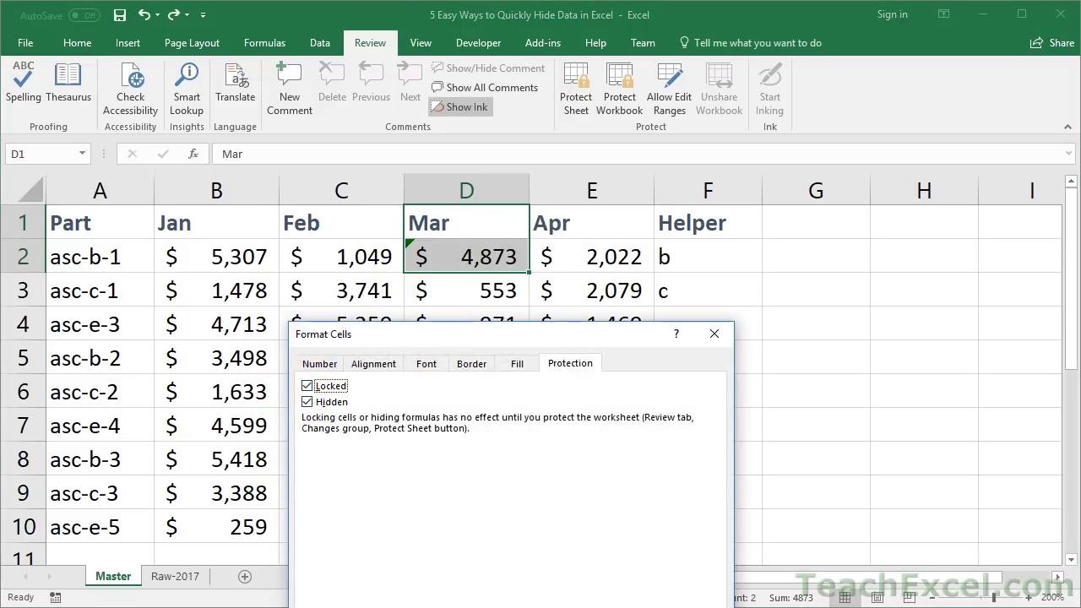
key(Return)
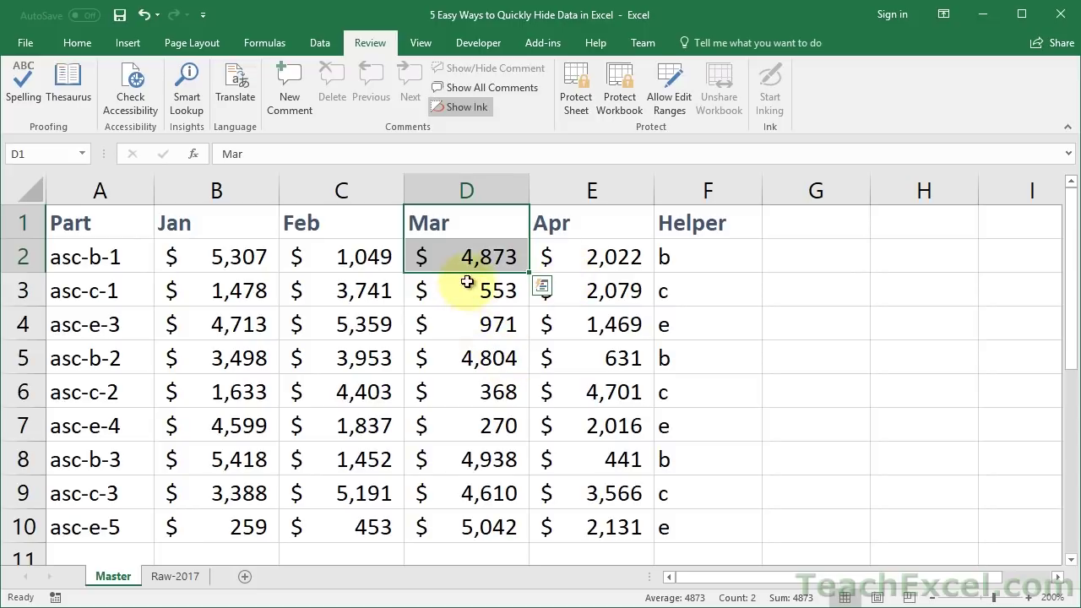
click(467, 226)
key(Left)
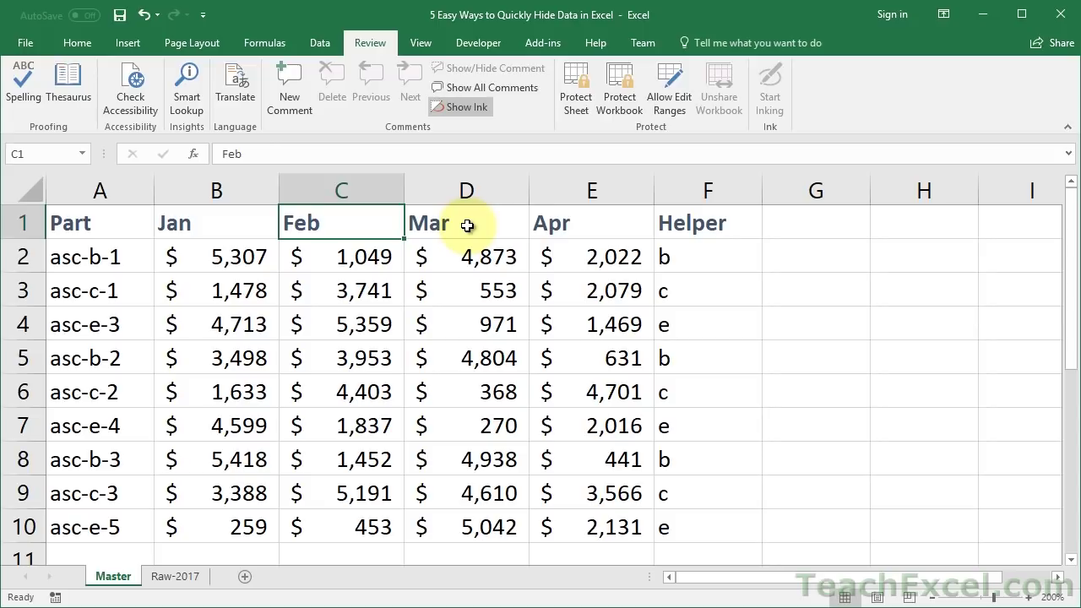
double_click(334, 264)
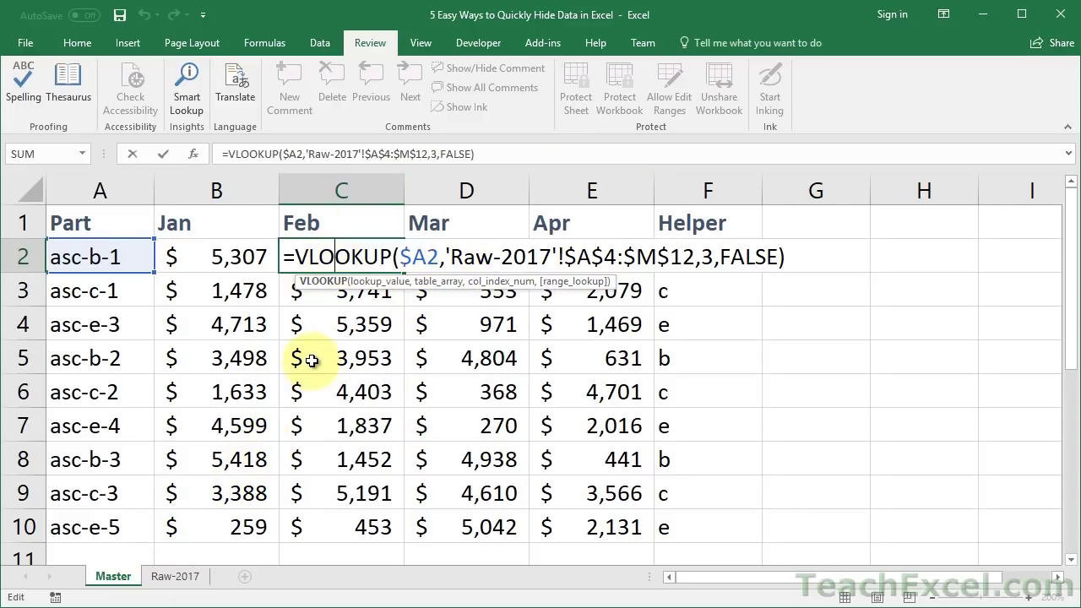
key(Escape)
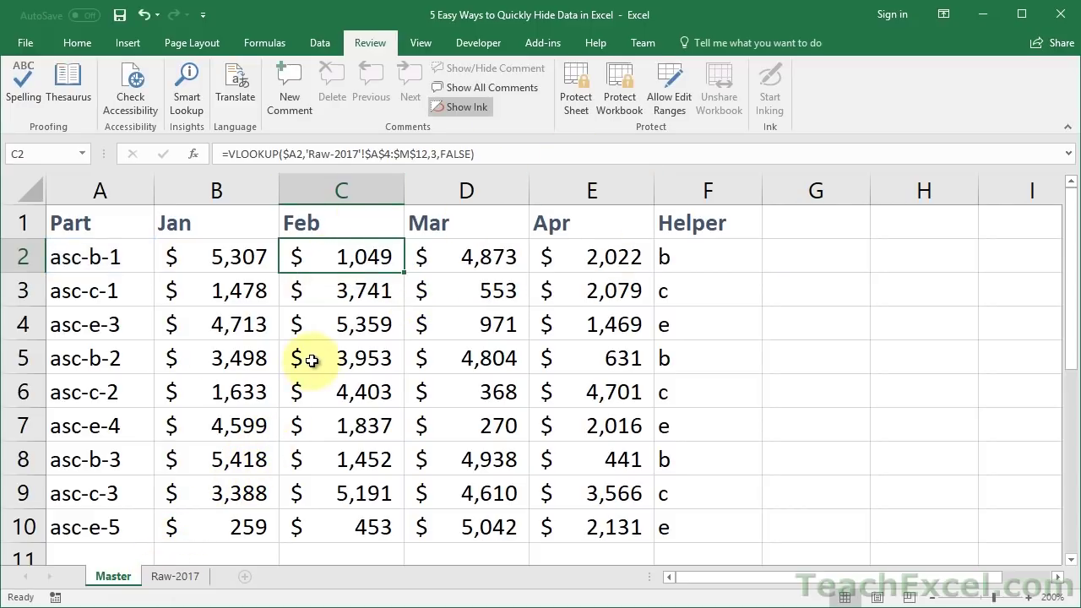
Hide the Raw-2017 tab and check that the B2 and B3 VLOOKUPs still return values.
right_click(163, 581)
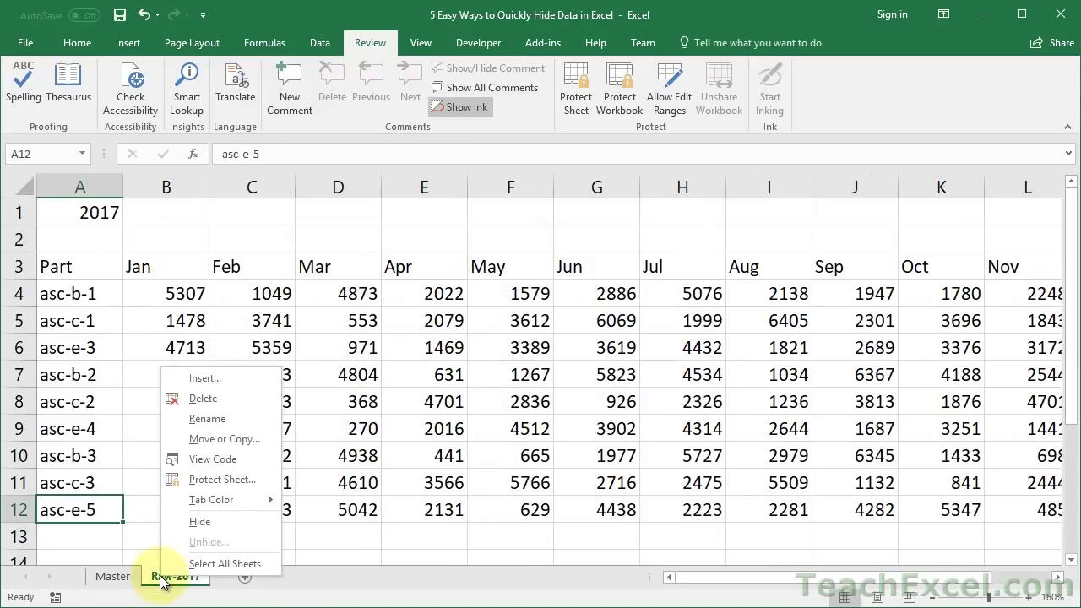
click(198, 521)
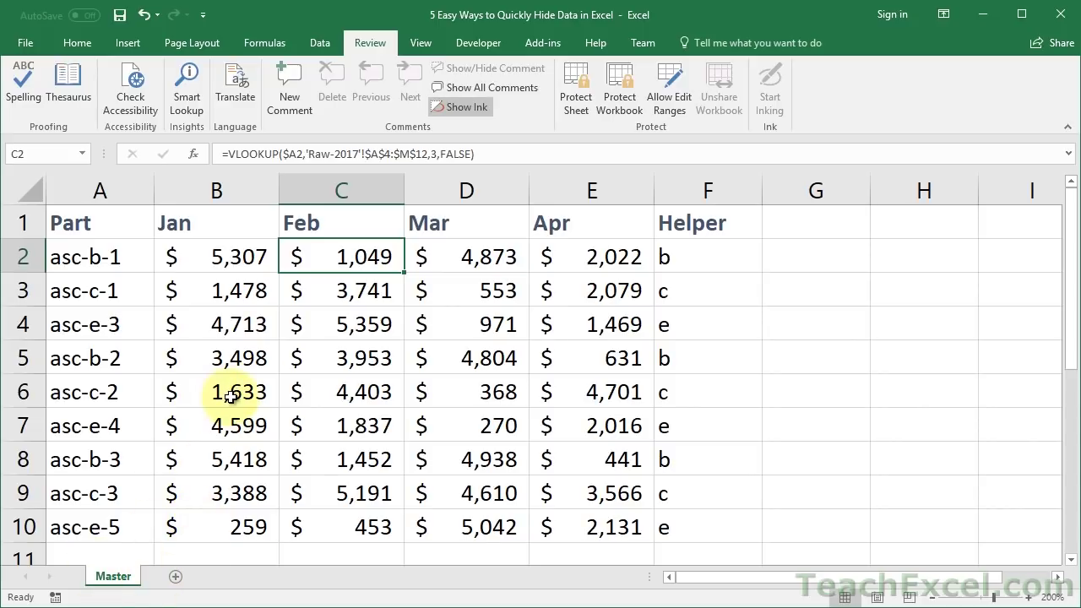
double_click(237, 256)
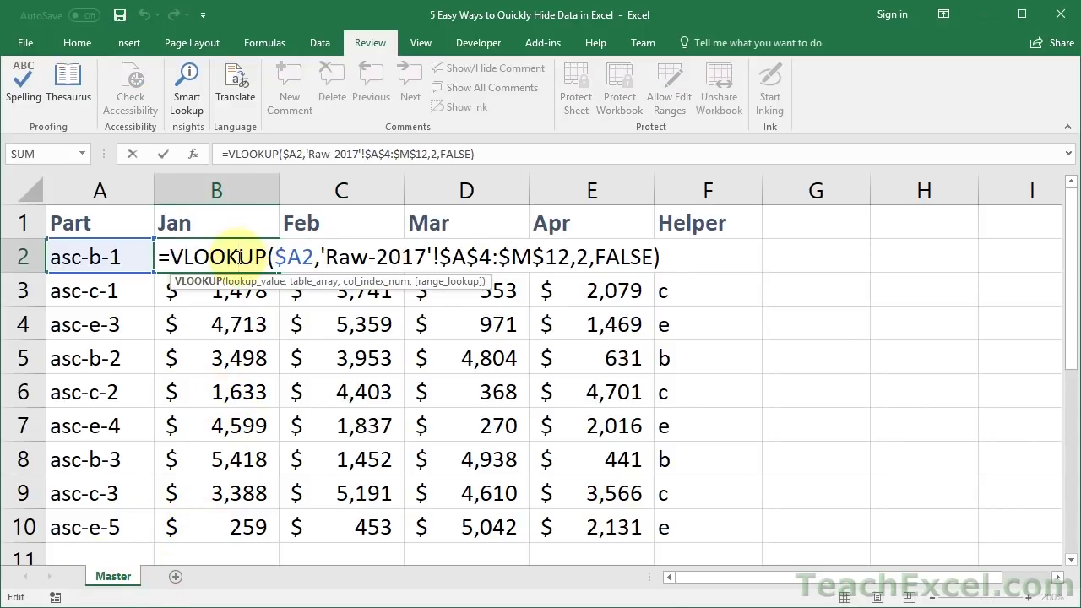
key(Return)
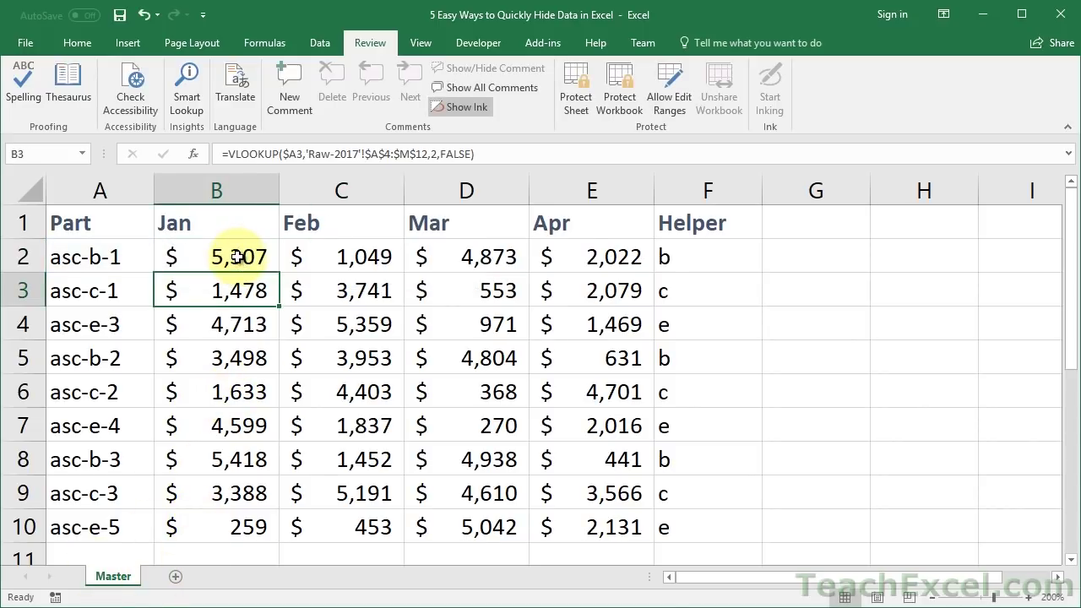
double_click(269, 290)
key(Return)
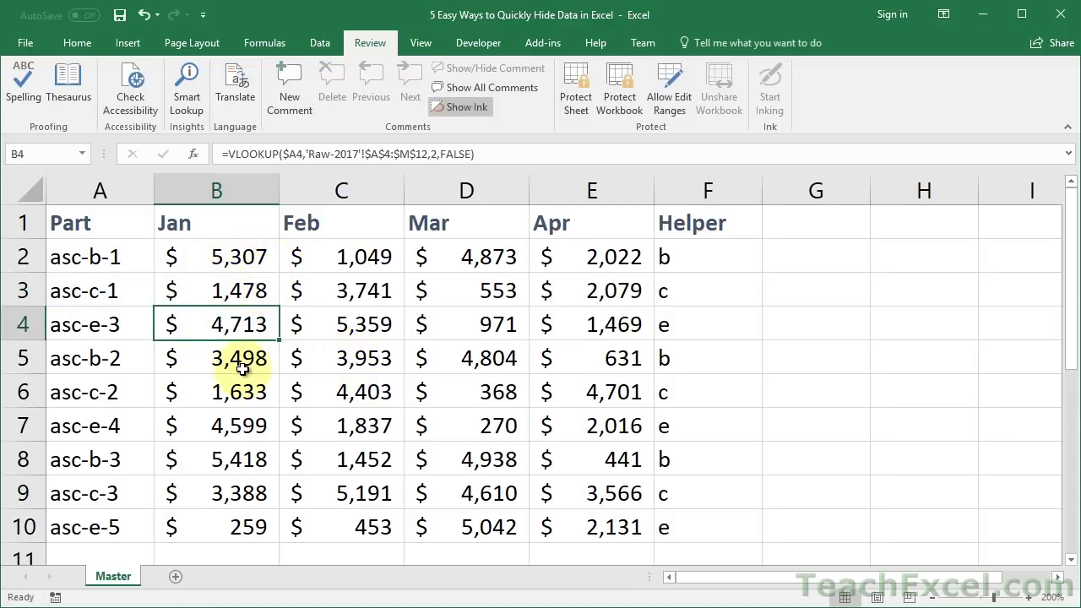
Unhide Raw-2017 from the Master tab's Unhide list.
right_click(105, 581)
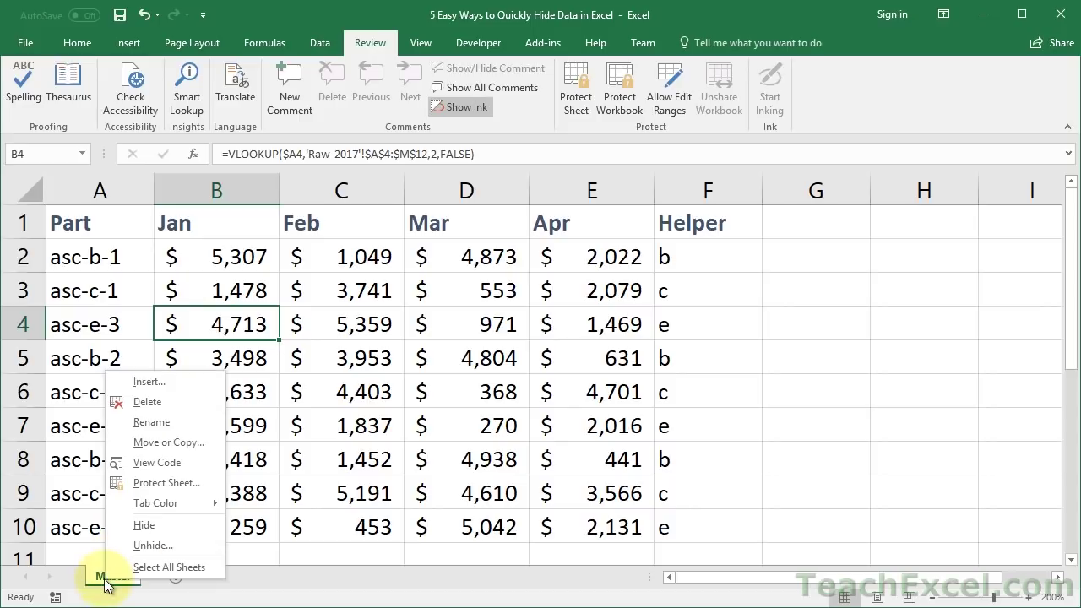
click(141, 545)
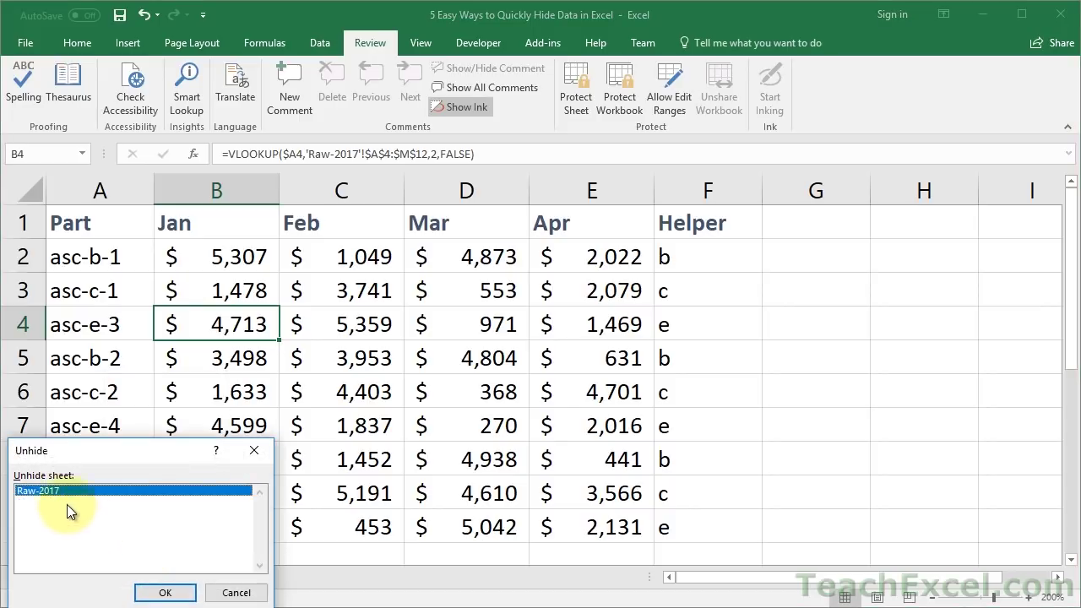
click(176, 594)
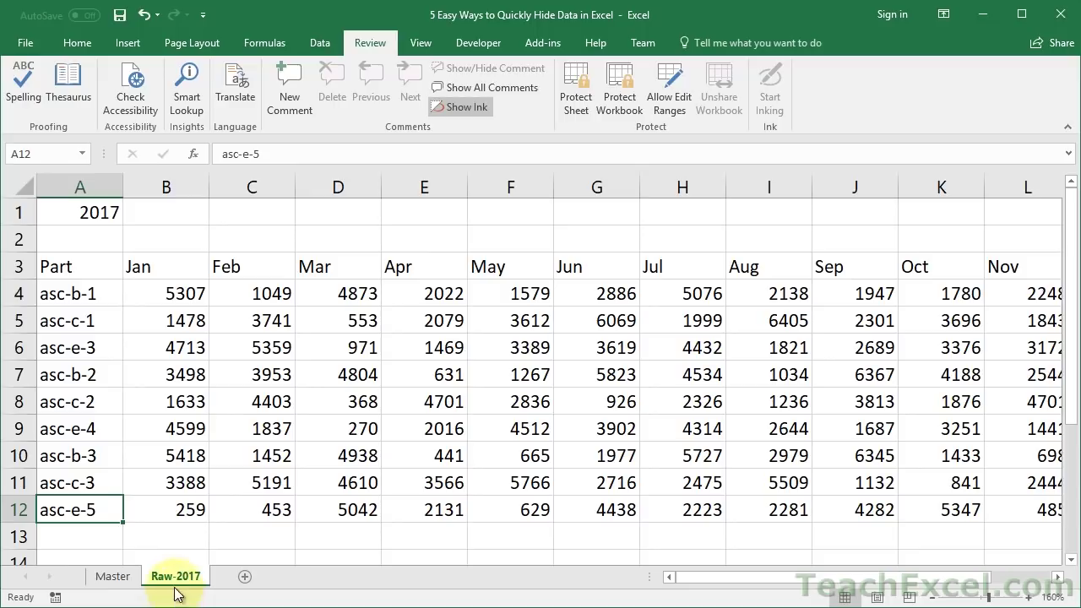
Hide Raw-2017 again, unhide it once more, and return to Master.
right_click(174, 581)
click(196, 525)
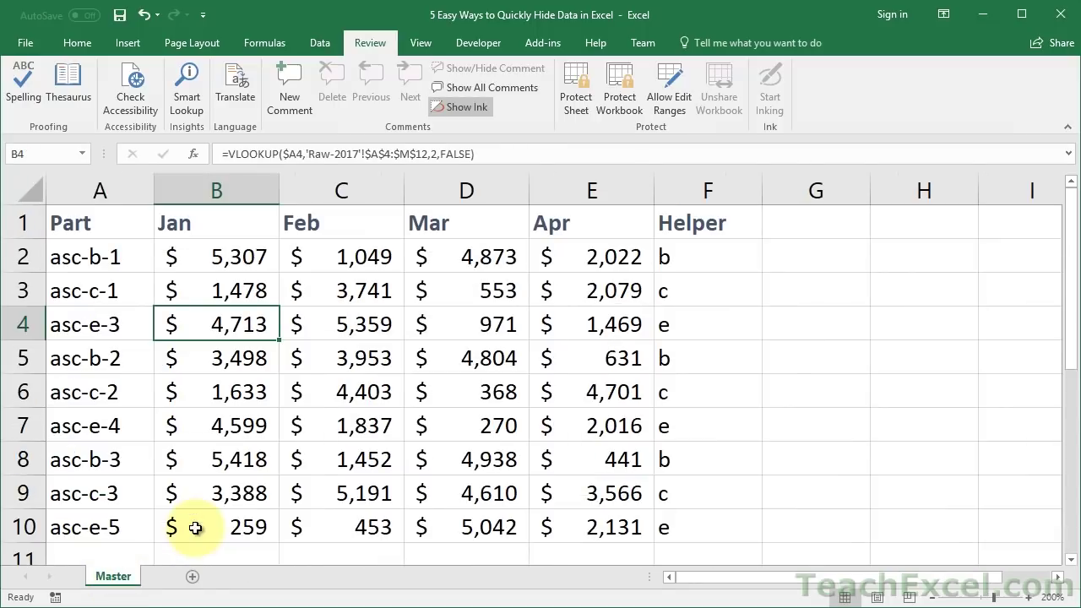
right_click(105, 581)
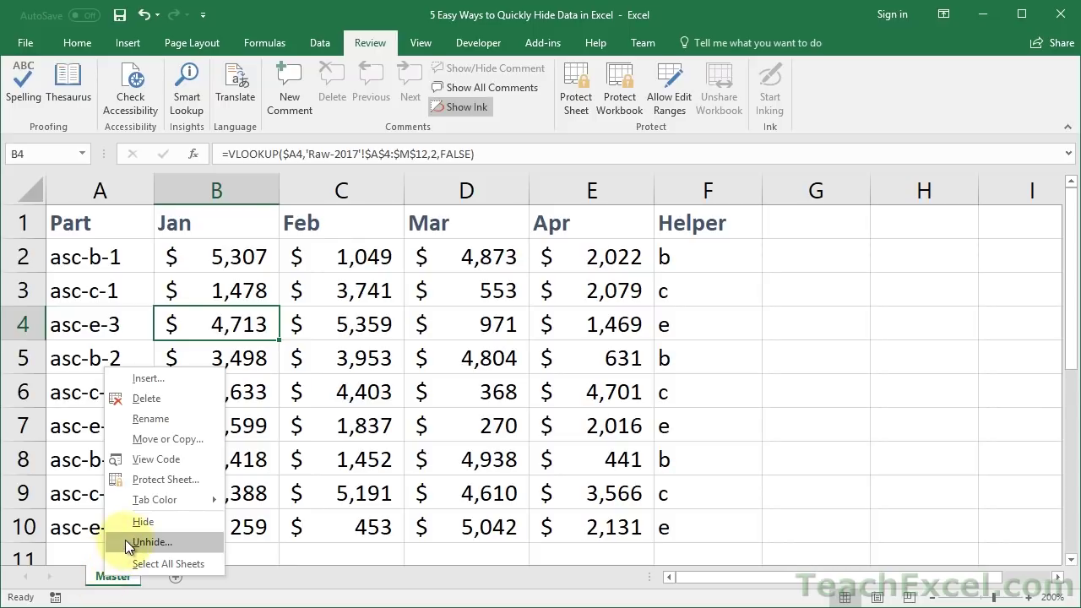
click(125, 540)
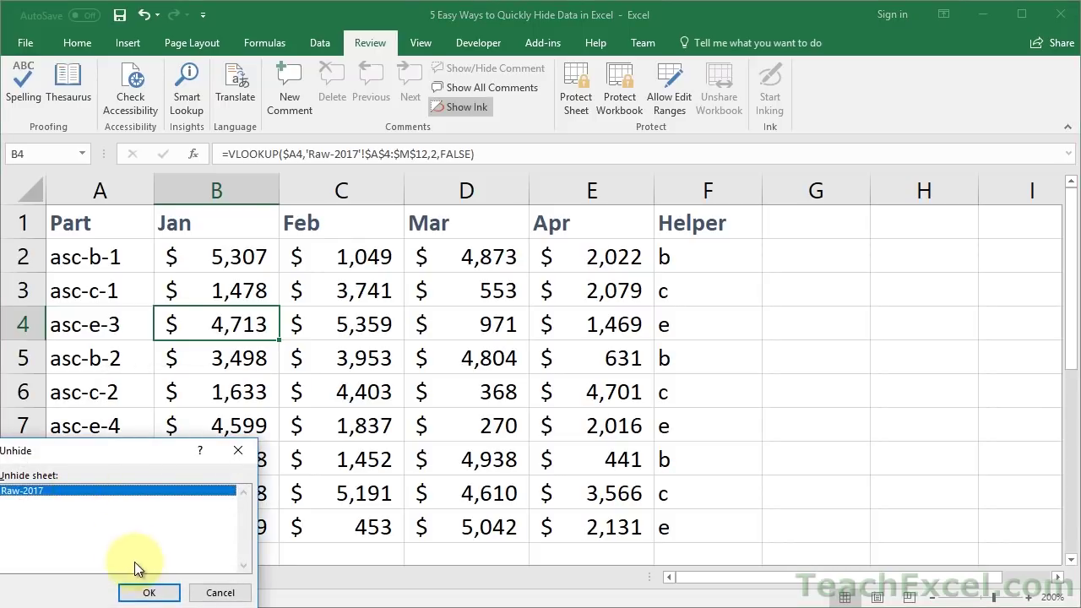
click(148, 596)
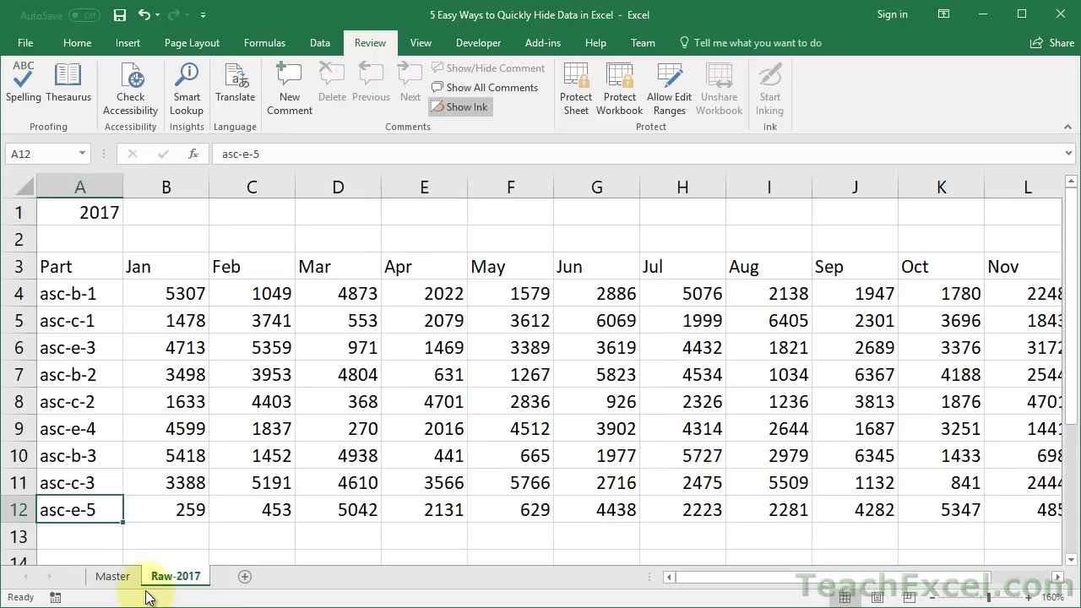
click(97, 582)
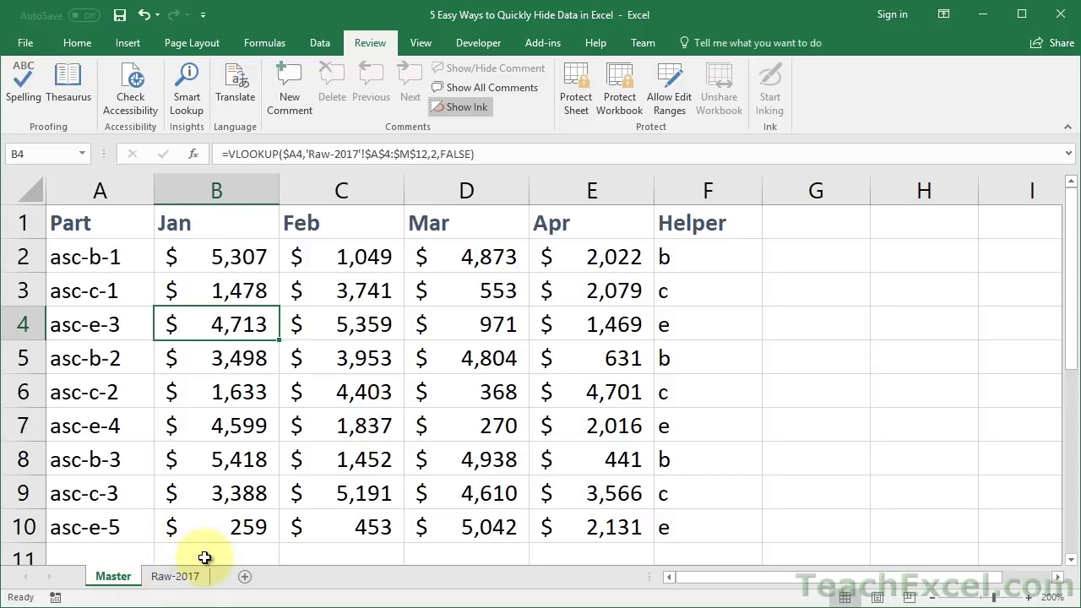
Glance at the Raw-2017 data, return to Master, and open the Visual Basic editor with Alt+F11.
click(178, 579)
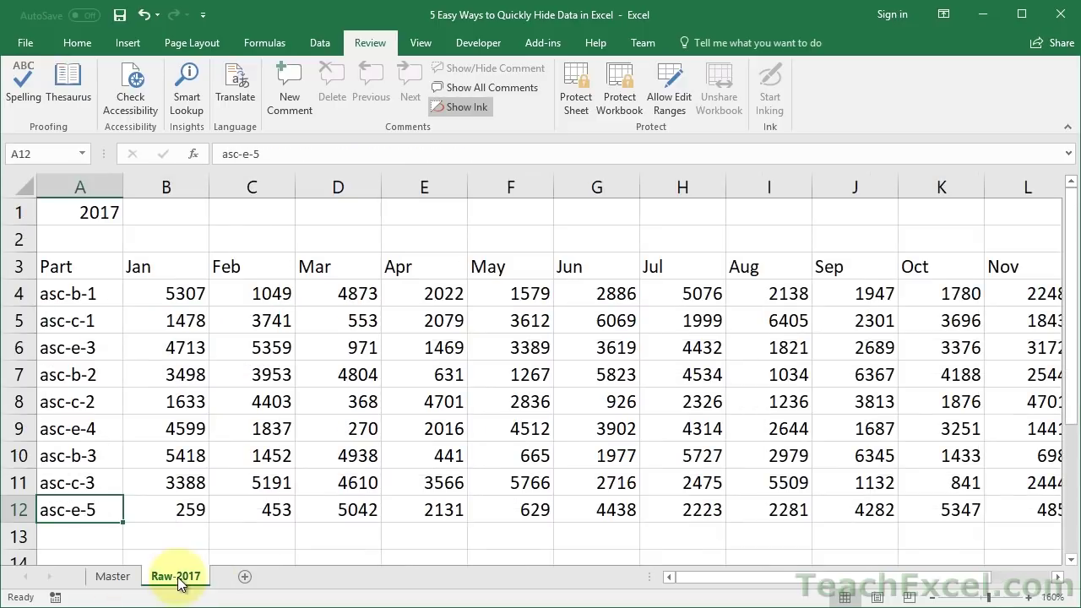
click(118, 579)
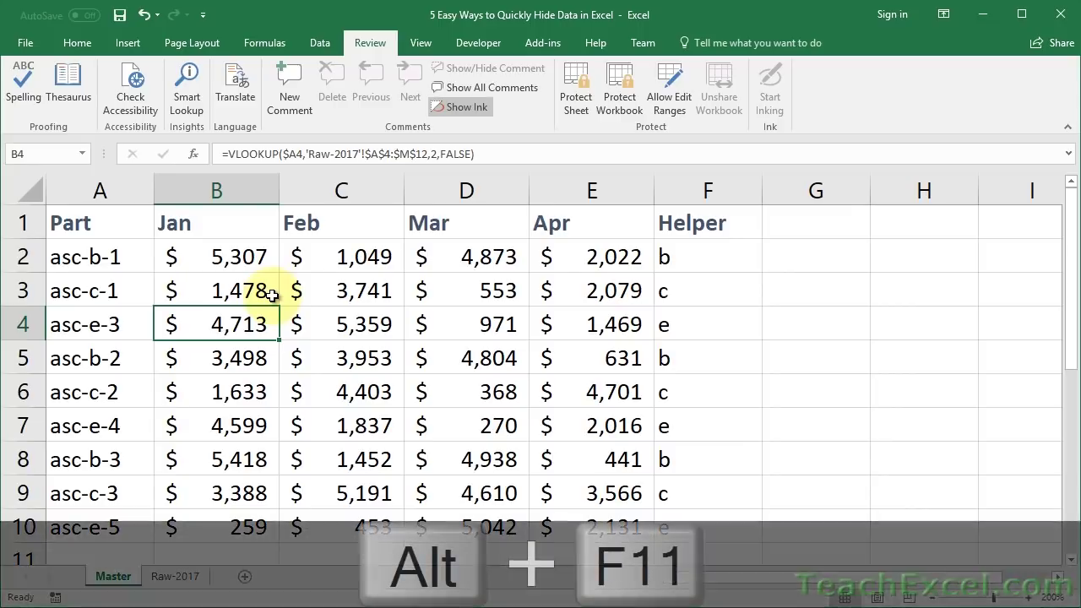
key(alt+F11)
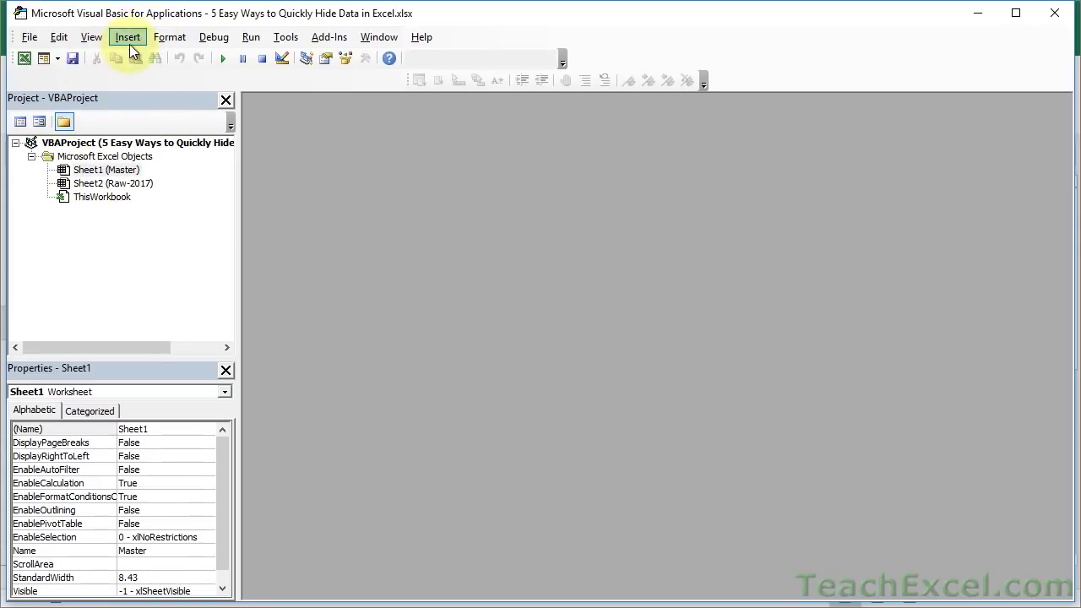
Set Raw-2017's Visible property to 2 - xlSheetVeryHidden and switch back to Excel.
click(118, 185)
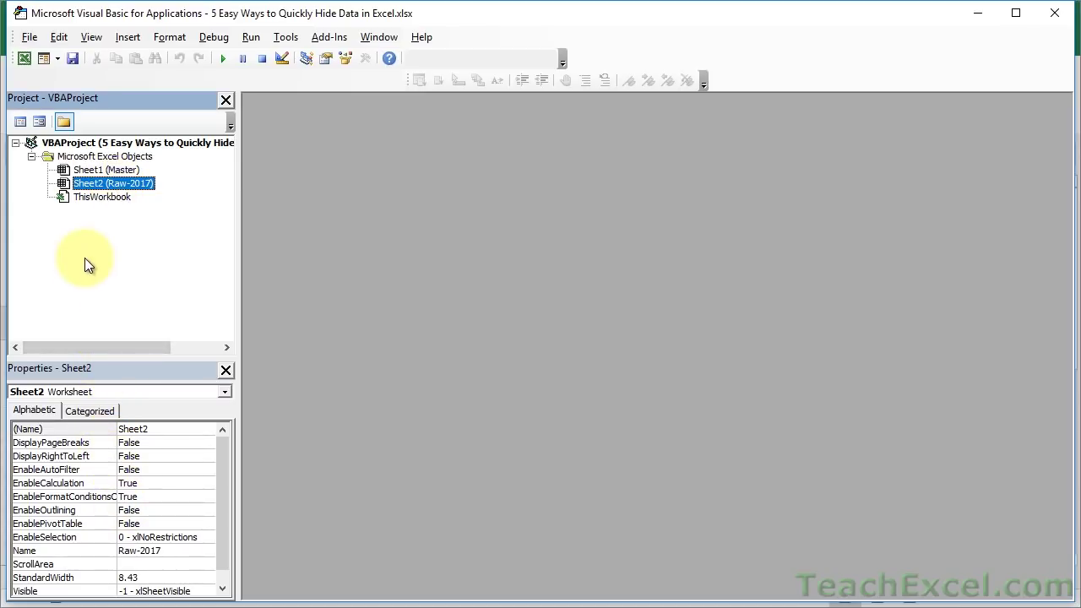
click(91, 40)
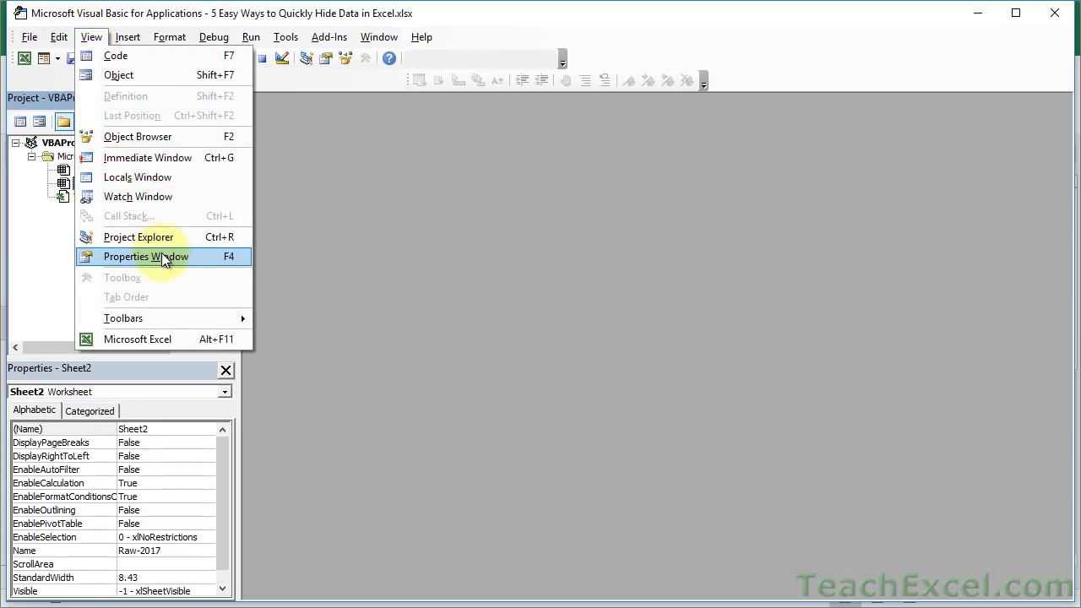
click(306, 231)
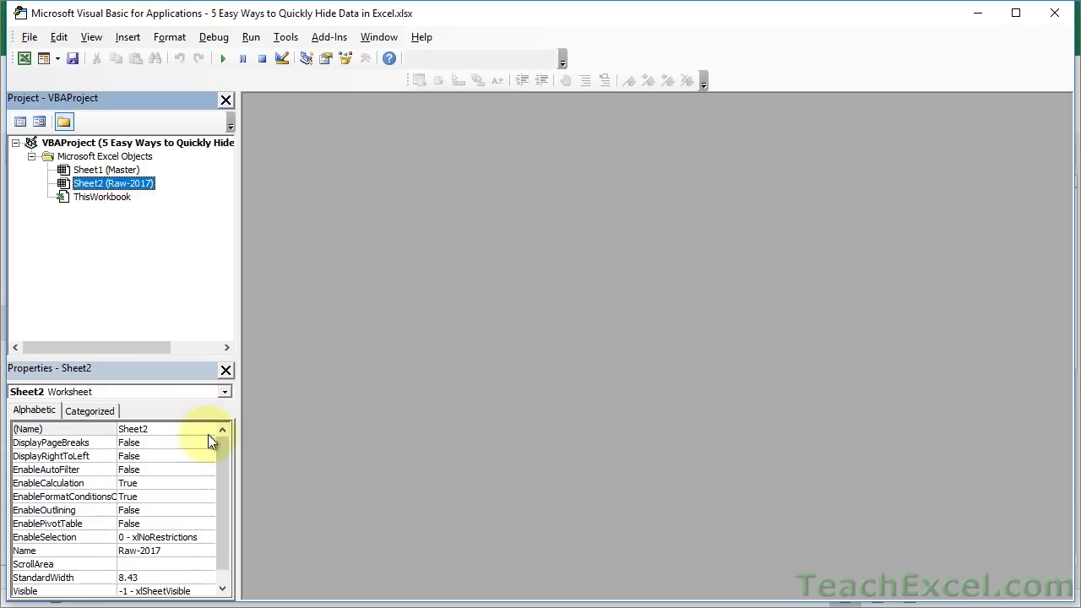
click(224, 470)
drag(223, 463, 225, 492)
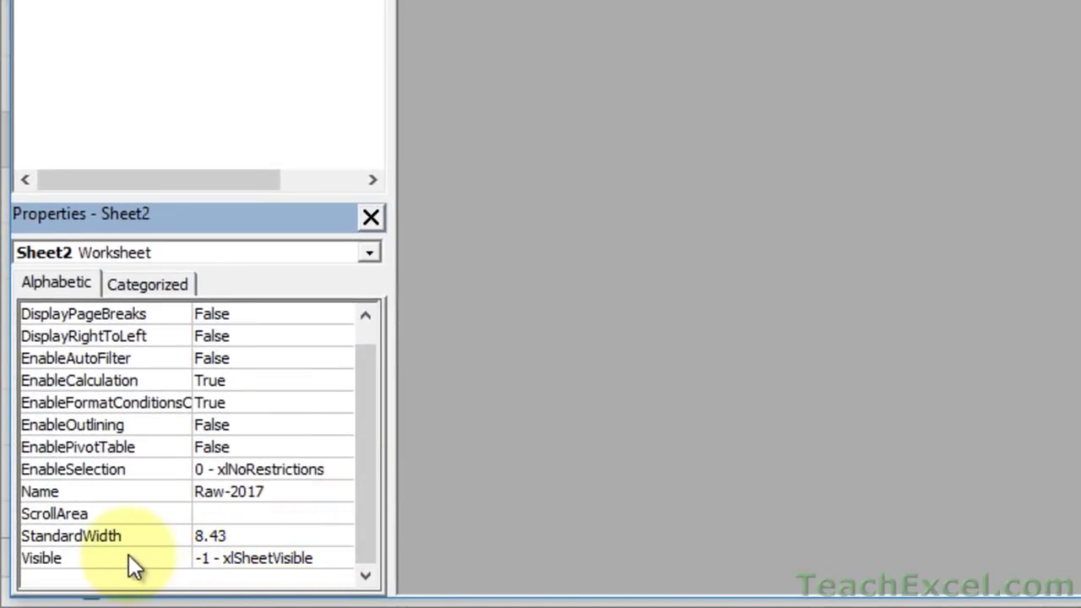
click(156, 559)
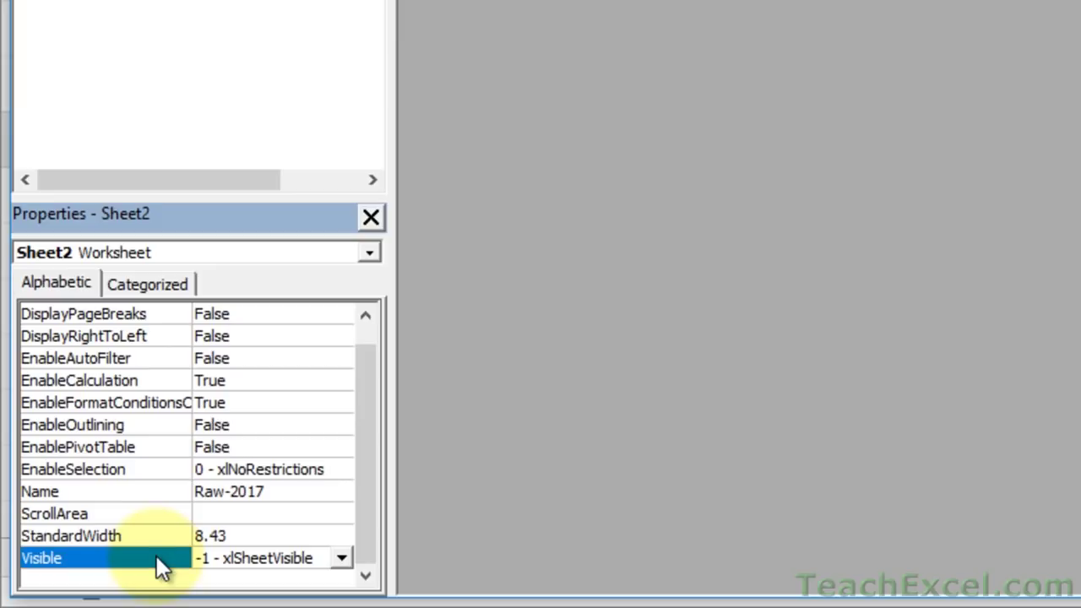
click(343, 560)
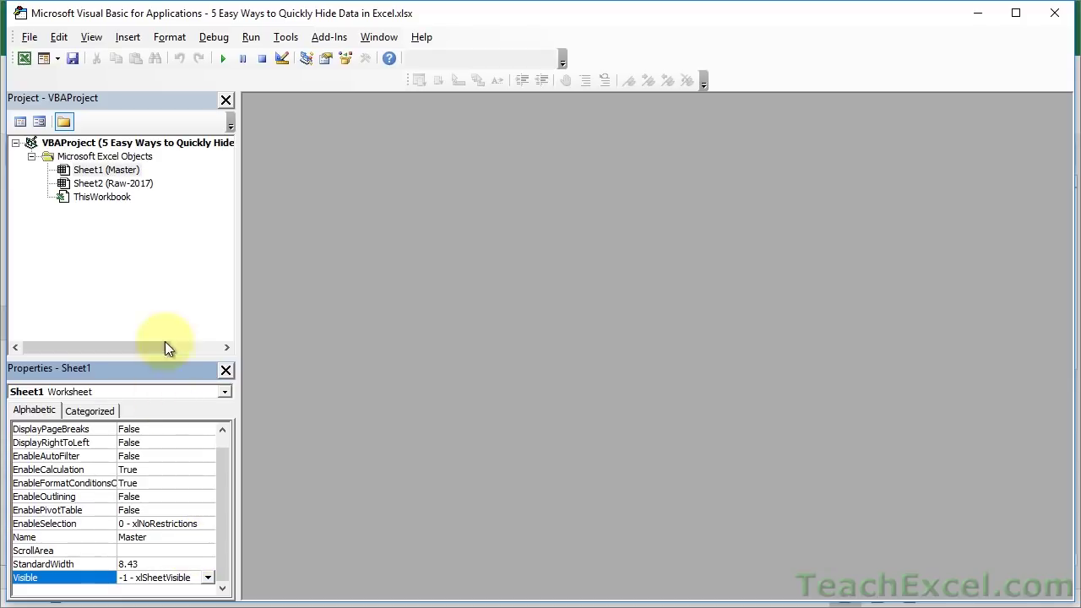
click(95, 171)
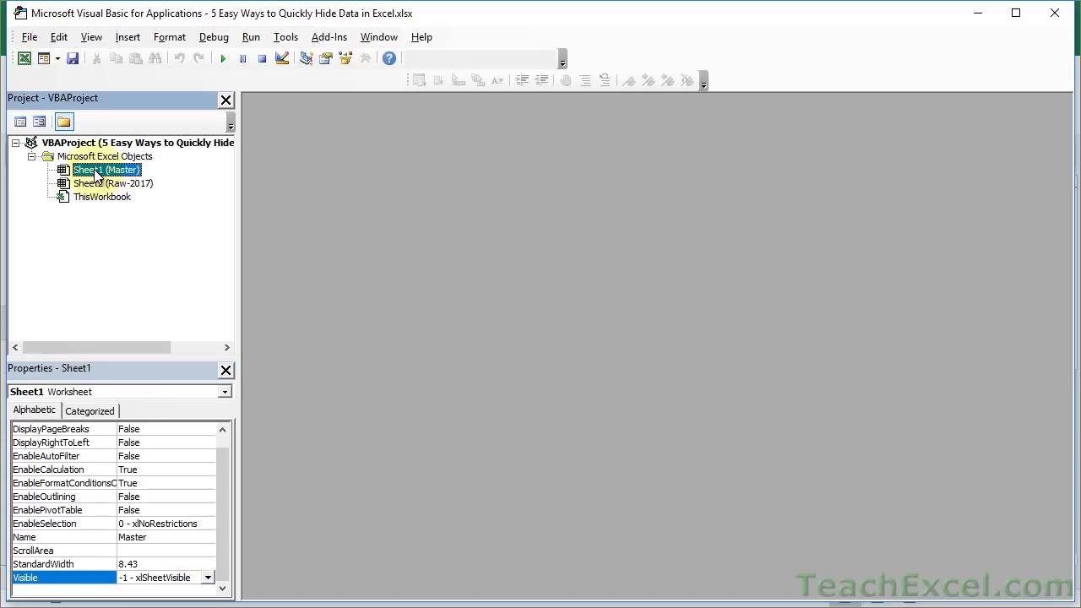
click(139, 185)
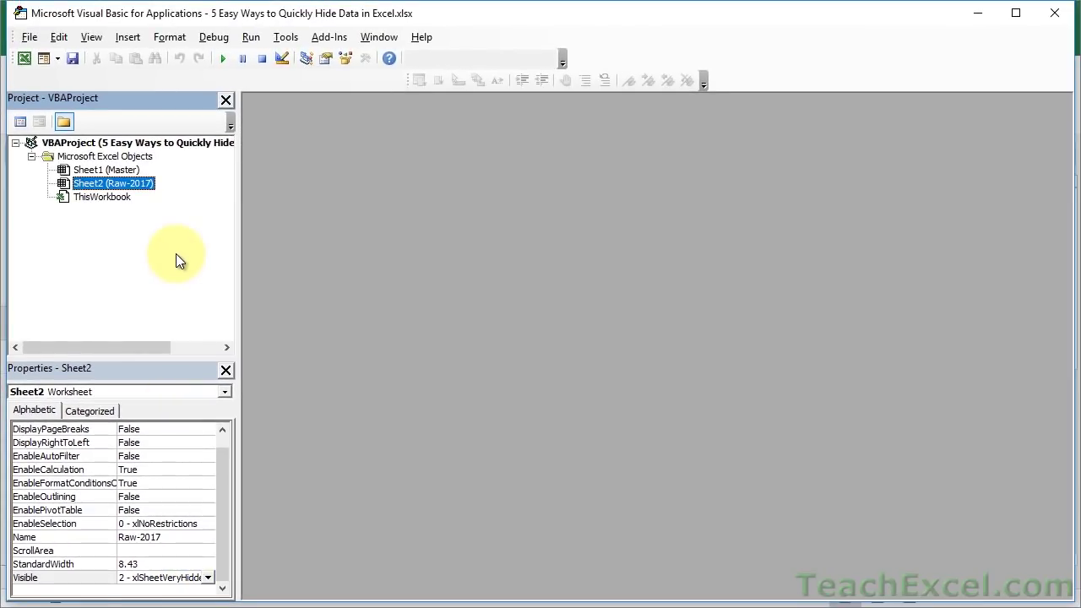
key(alt+F11)
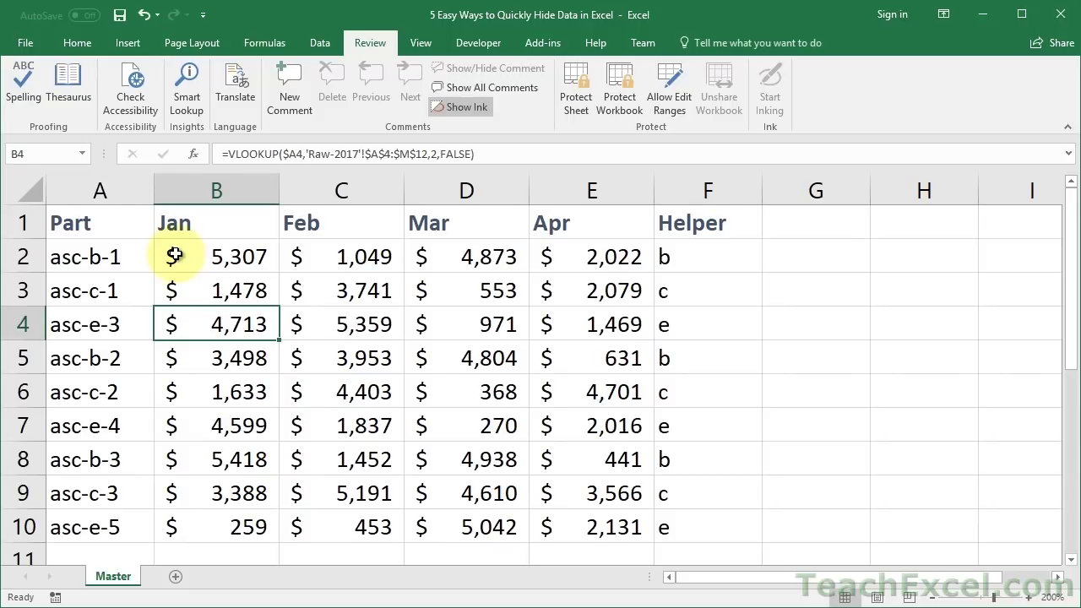
right_click(116, 580)
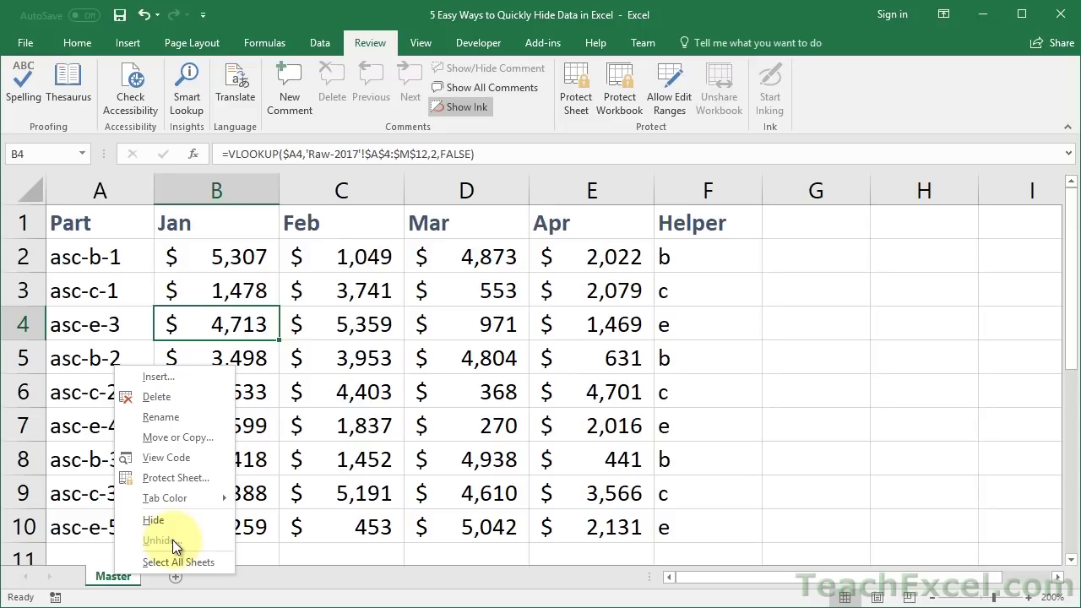
click(305, 369)
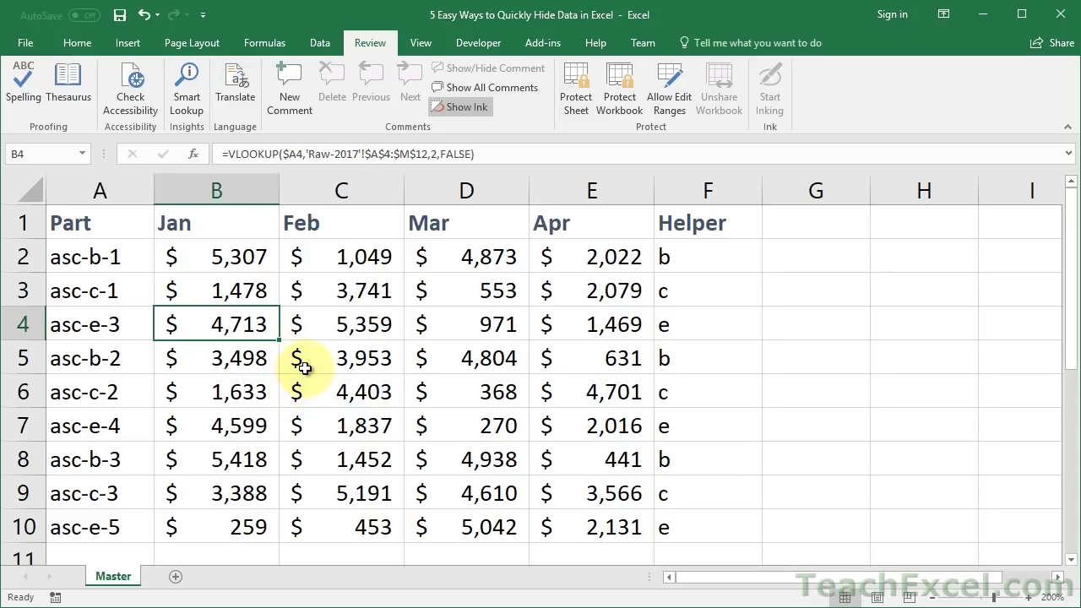
double_click(225, 293)
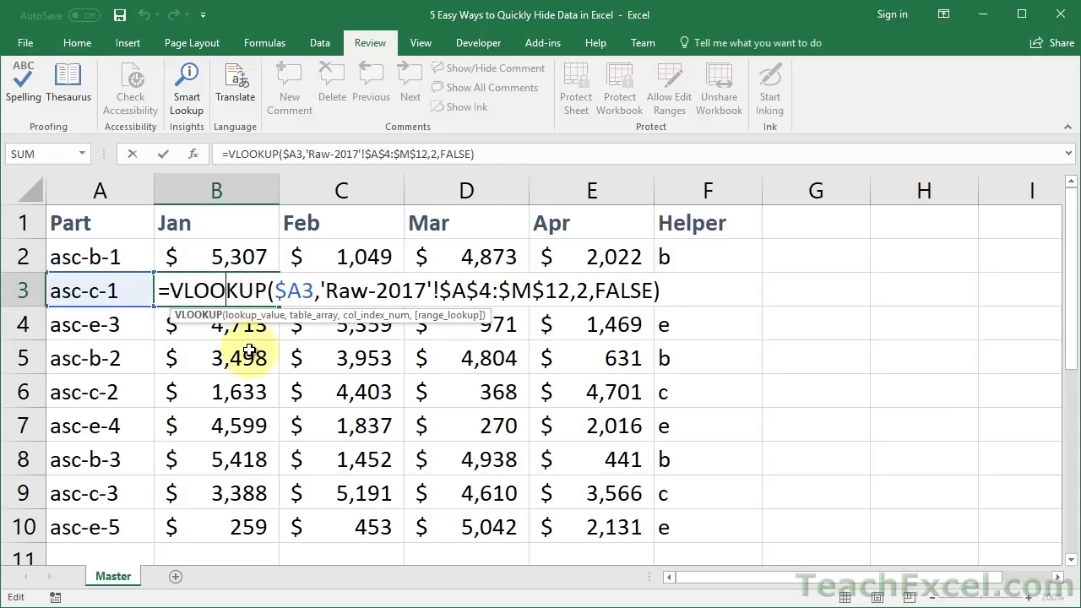
key(Return)
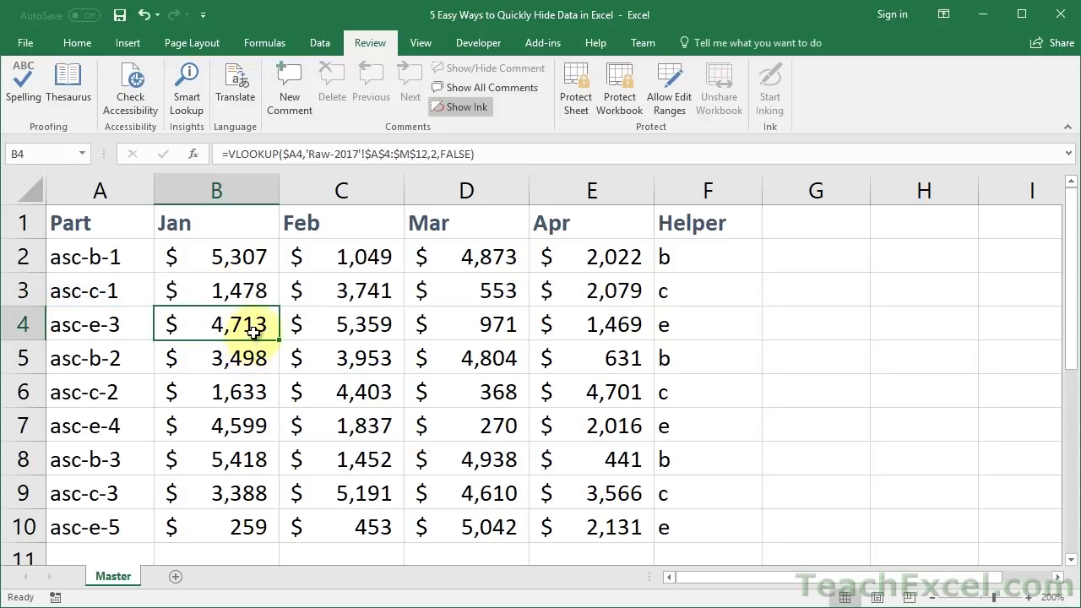
double_click(254, 332)
key(Return)
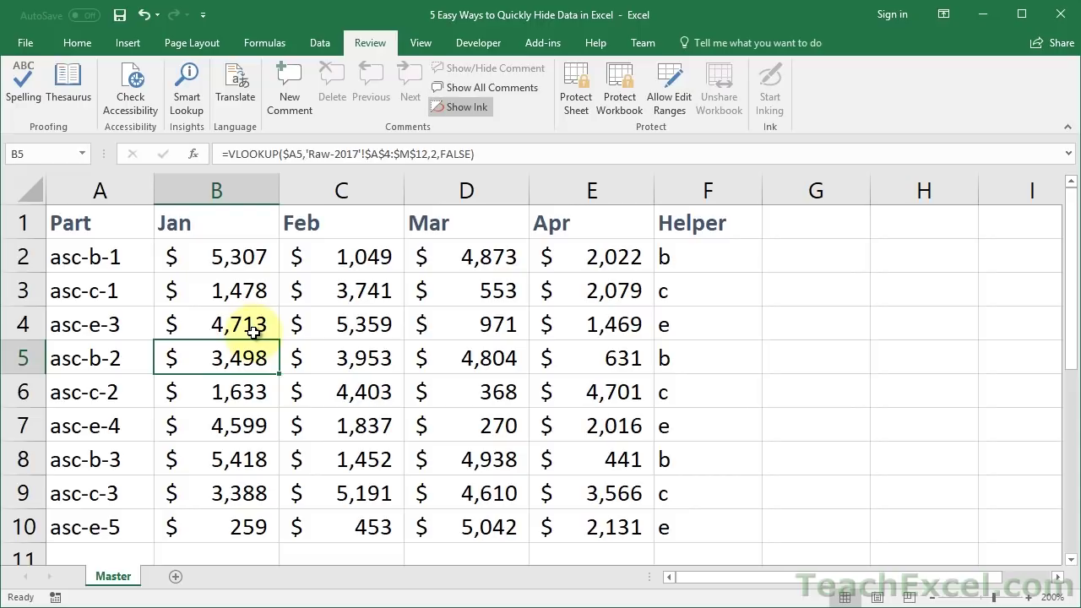
double_click(251, 358)
key(Return)
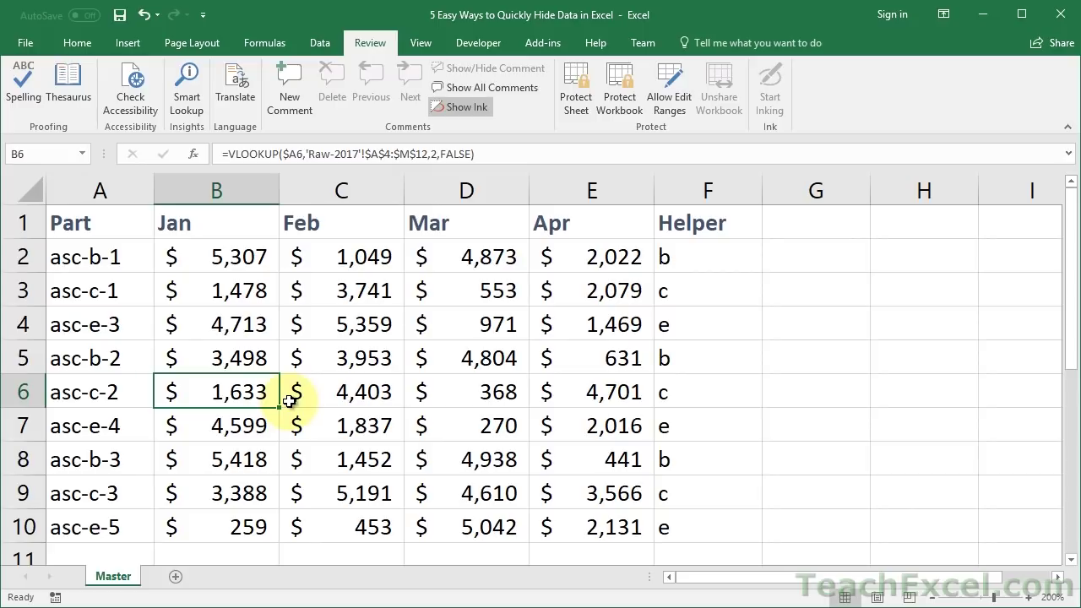
In the VBA editor, set Sheet2 (Raw-2017) Visible to -1 - xlSheetVisible and return to Excel.
key(alt+F11)
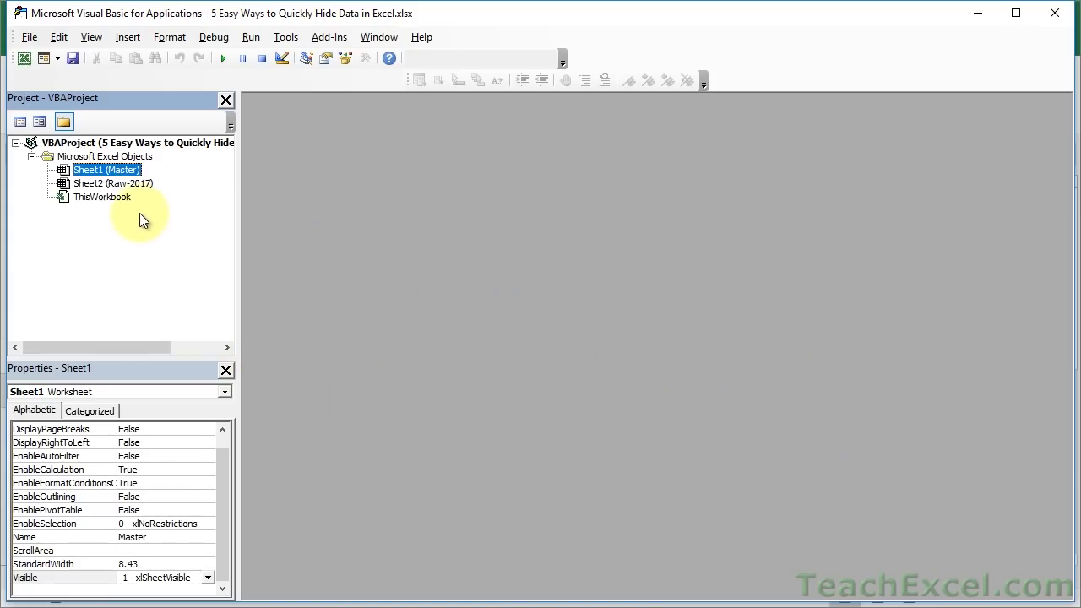
click(123, 184)
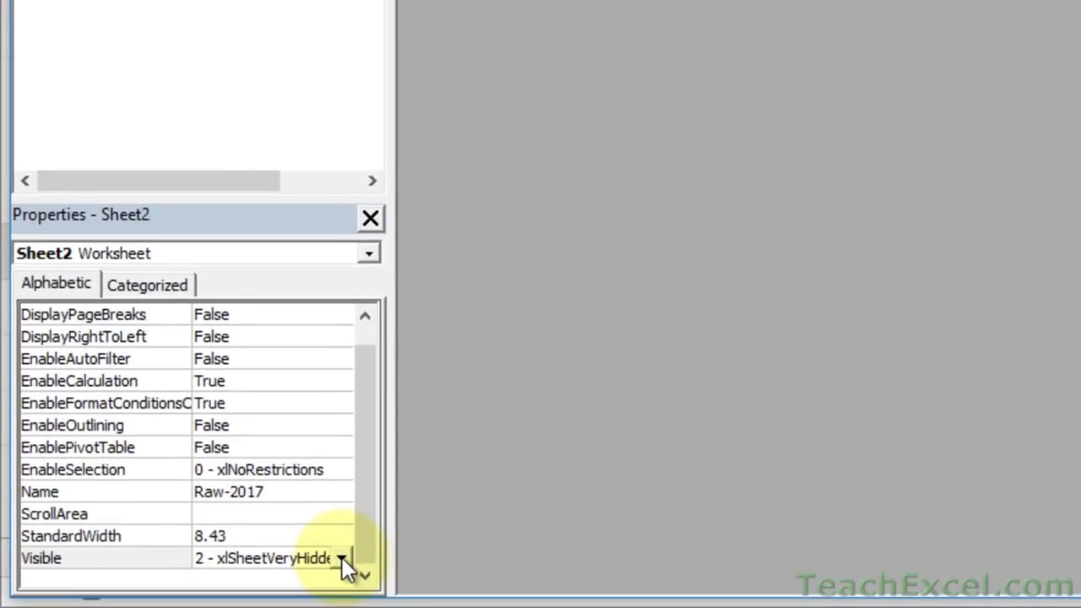
click(342, 558)
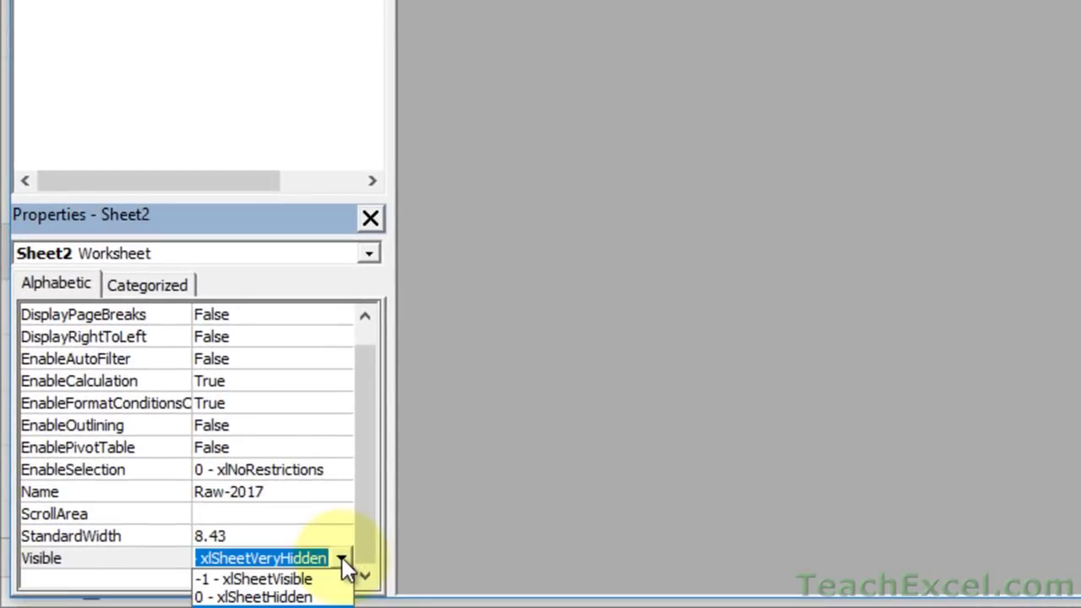
click(277, 581)
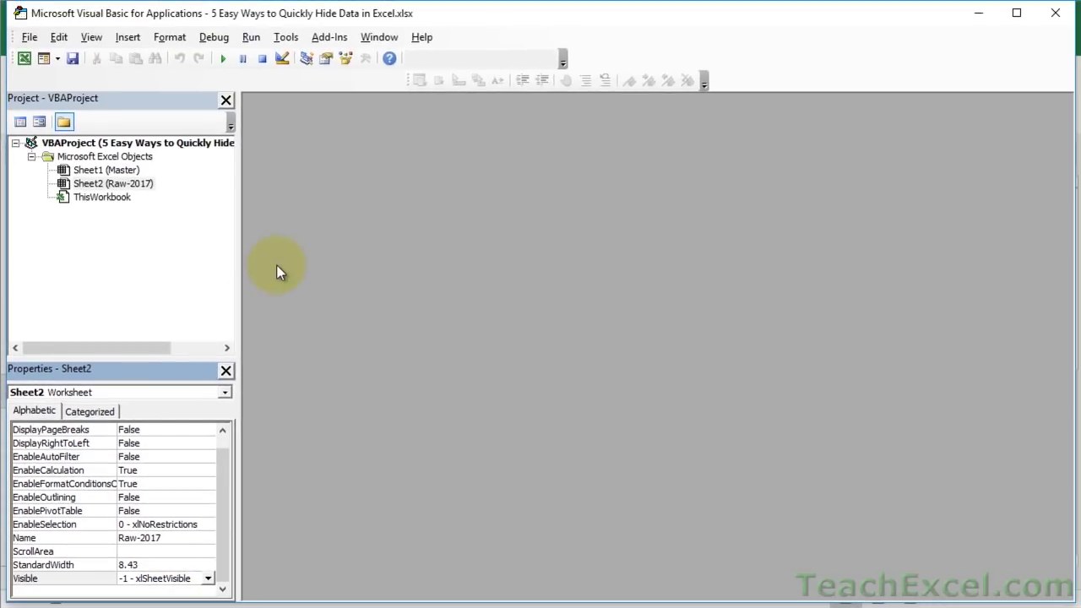
key(alt+F11)
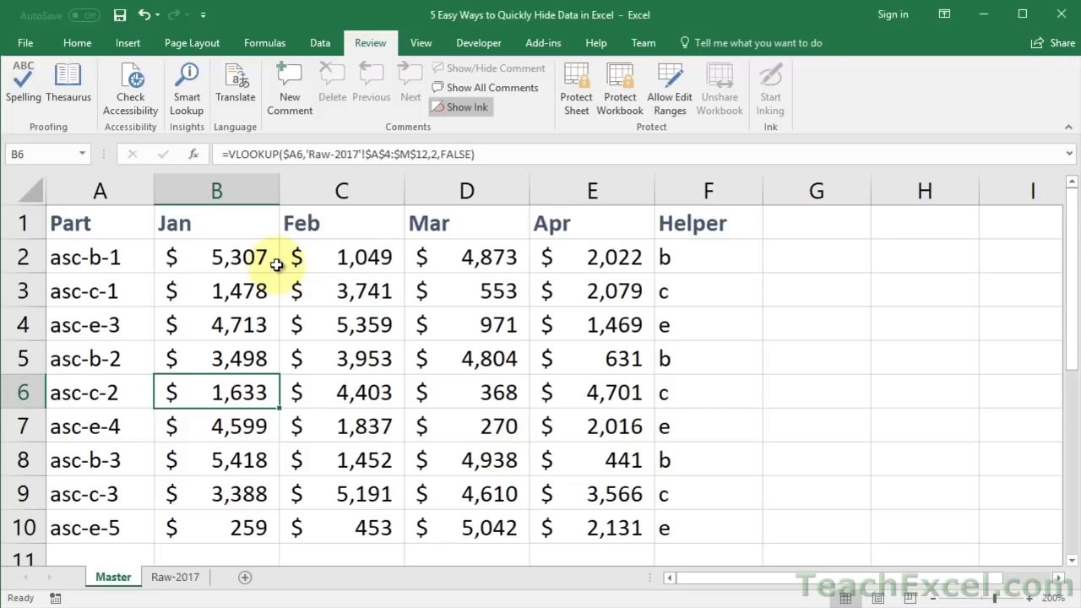
View the restored Raw-2017 sheet's 2017 data, then go back to the Master sheet.
click(160, 579)
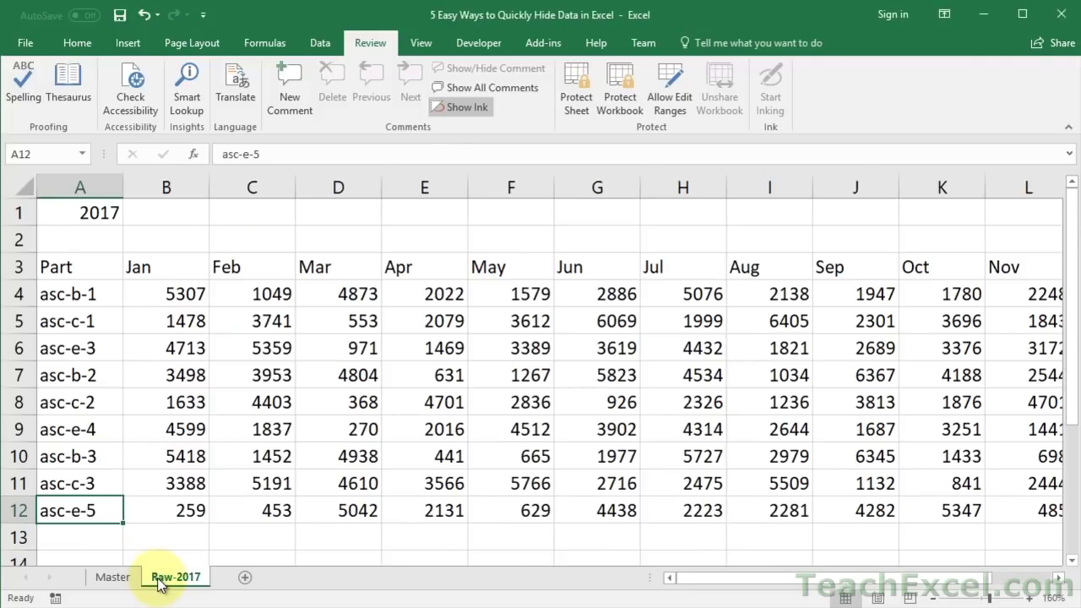
click(119, 578)
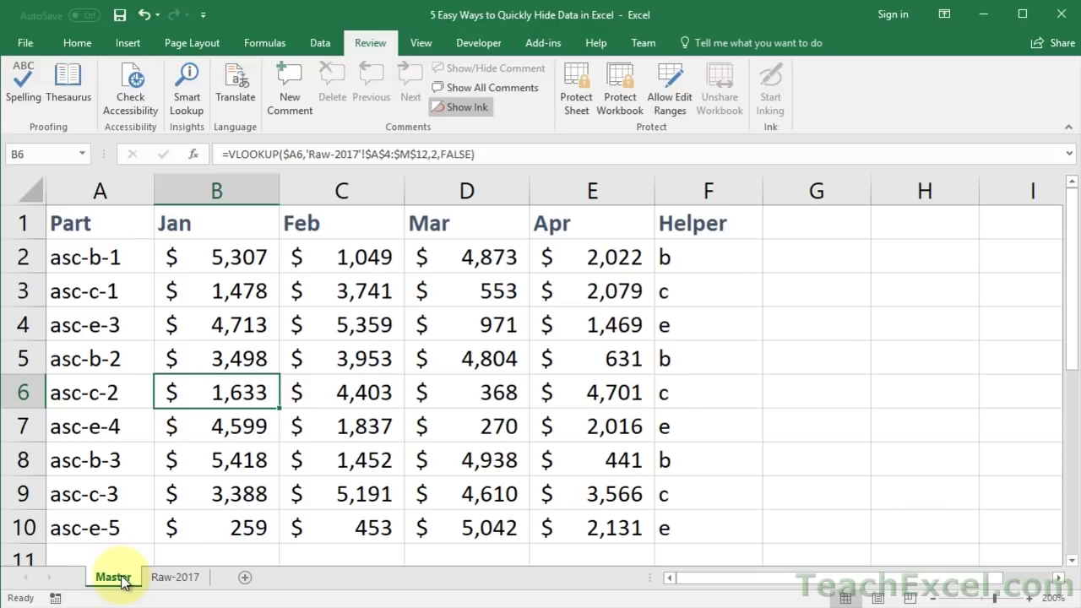